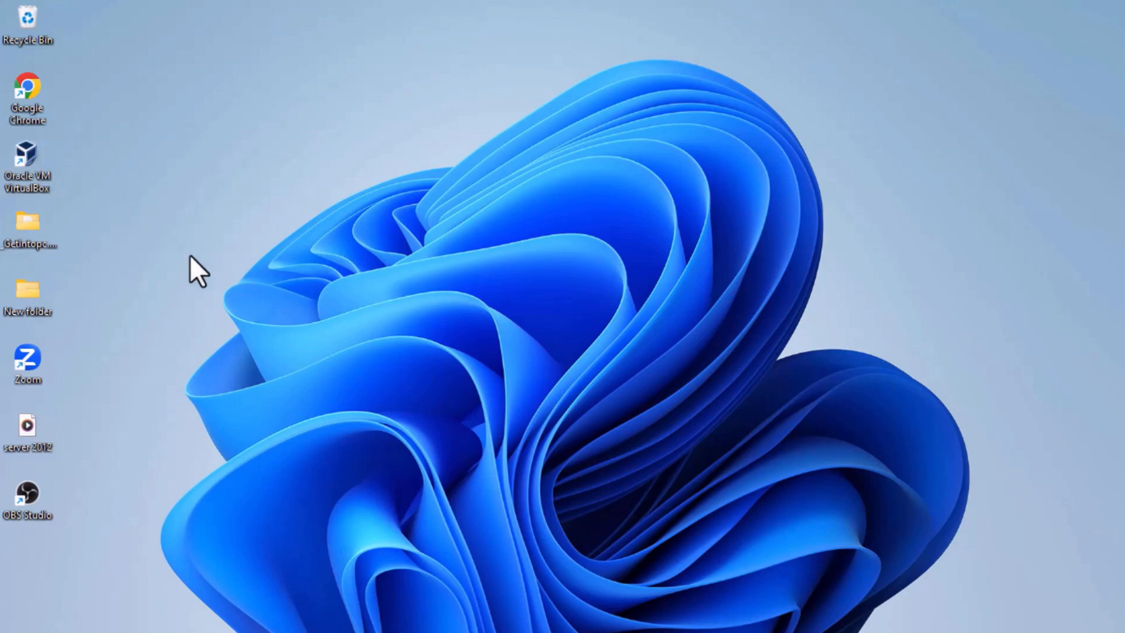
- Open Oracle VM VirtualBox, start the saved Server 2012 virtual machine and minimise the manager window
double_click(30, 161)
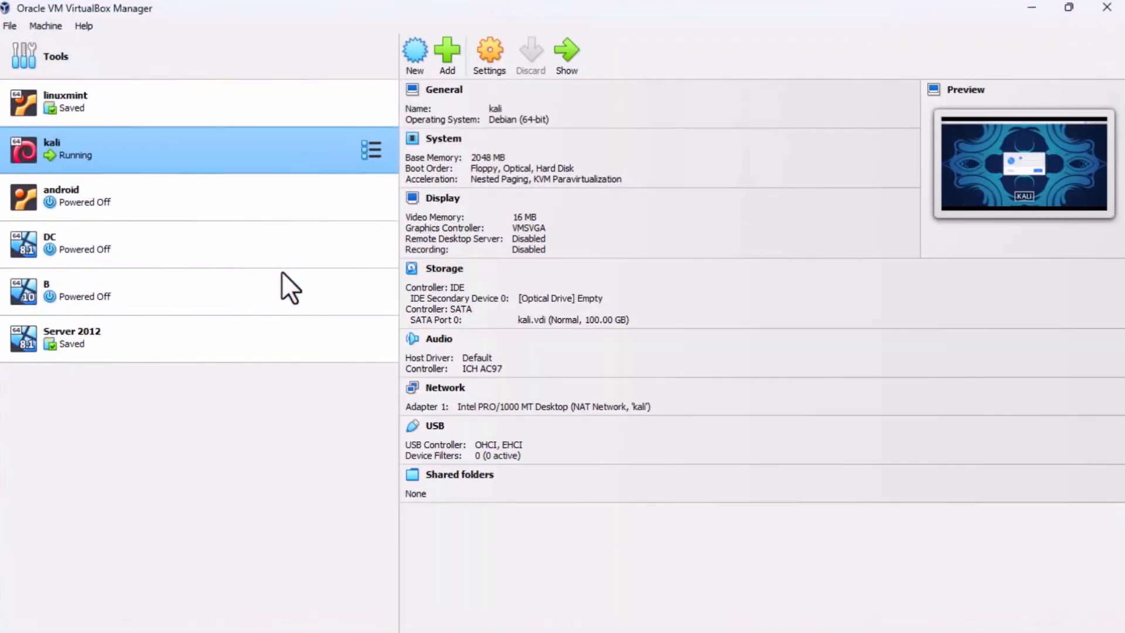
click(136, 335)
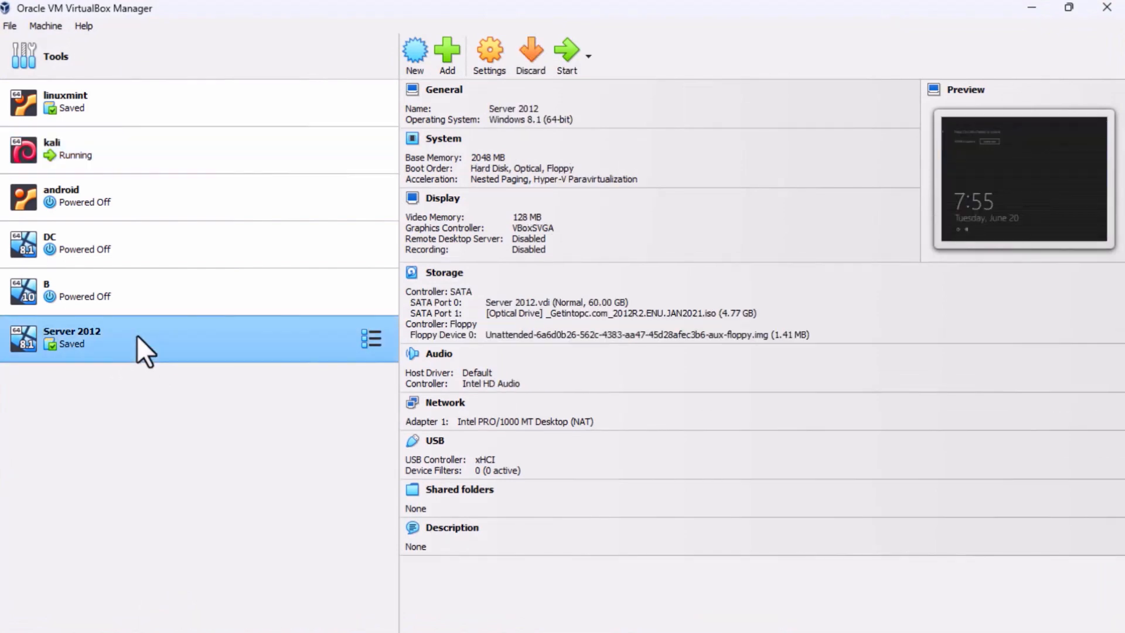
click(566, 50)
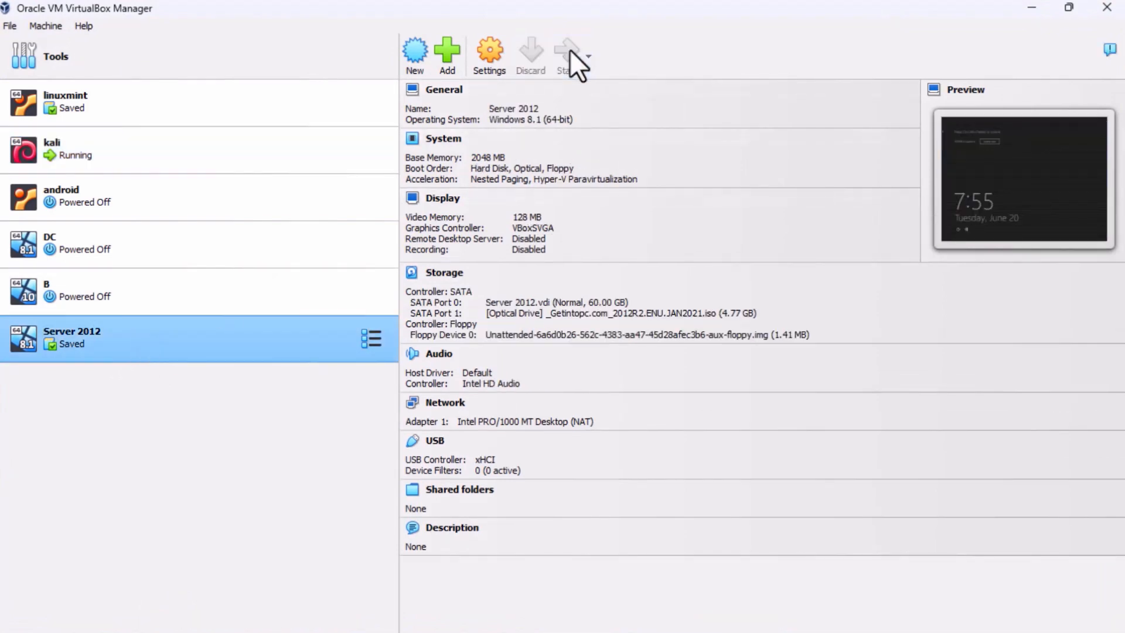
click(1033, 10)
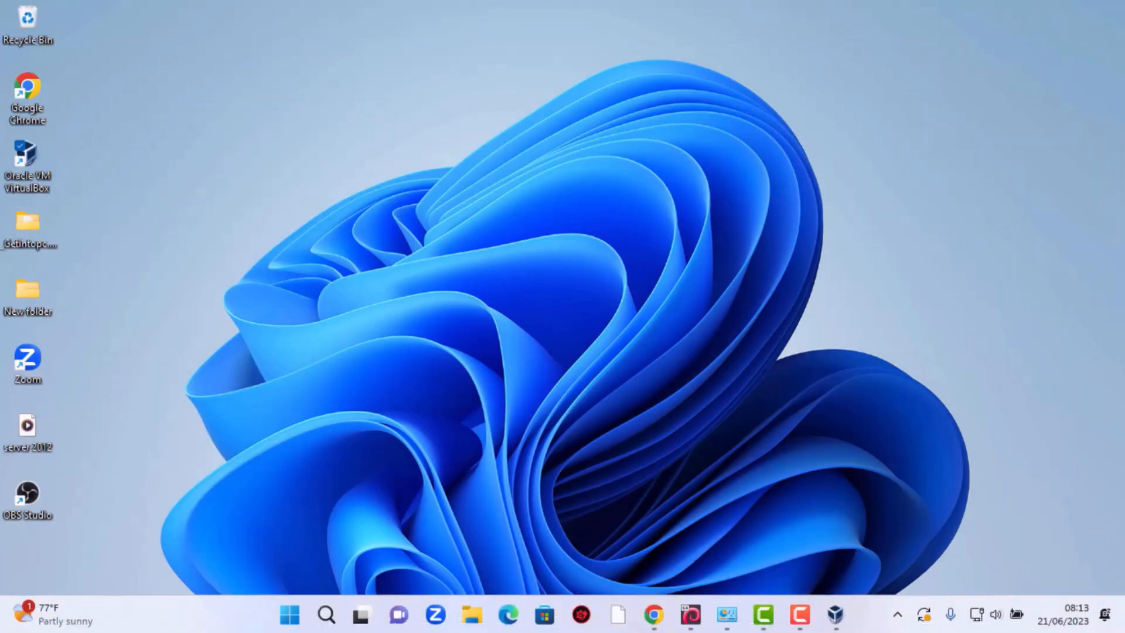
- Bring up the running Server 2012 window and dismiss its mouse integration and keyboard capture notifications
mouse_move(848, 619)
click(845, 553)
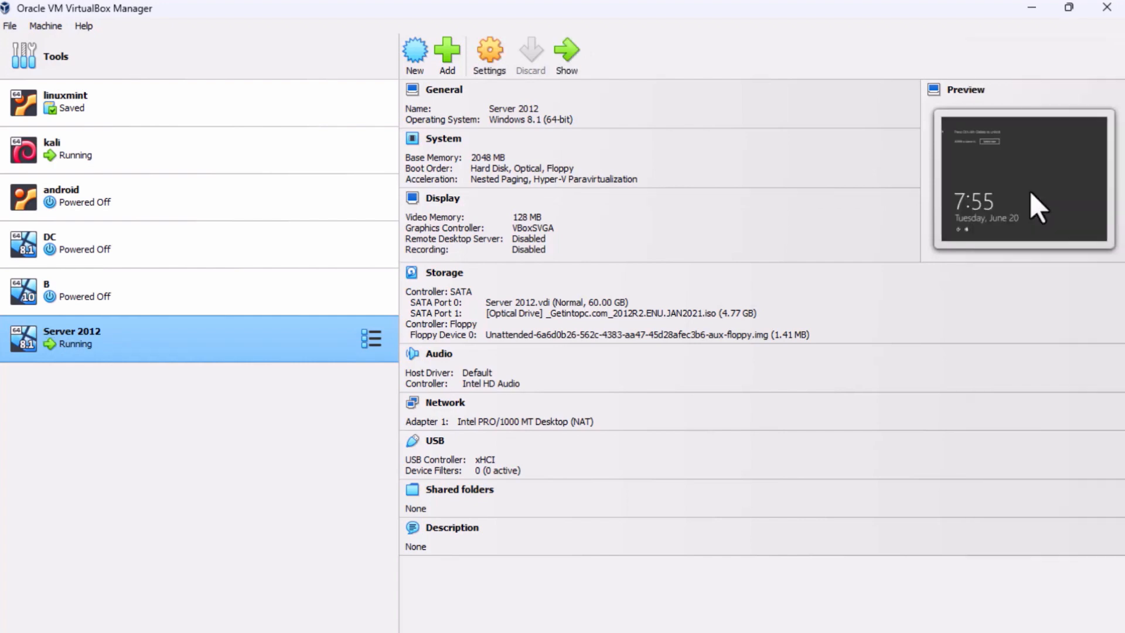
click(1032, 7)
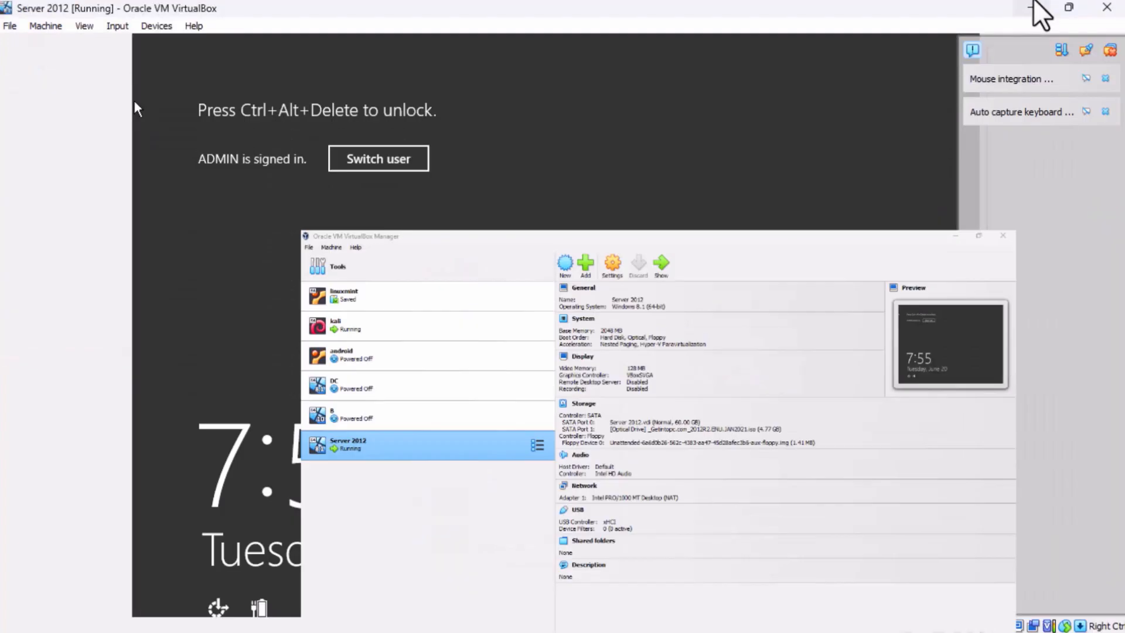
click(1105, 111)
click(1105, 78)
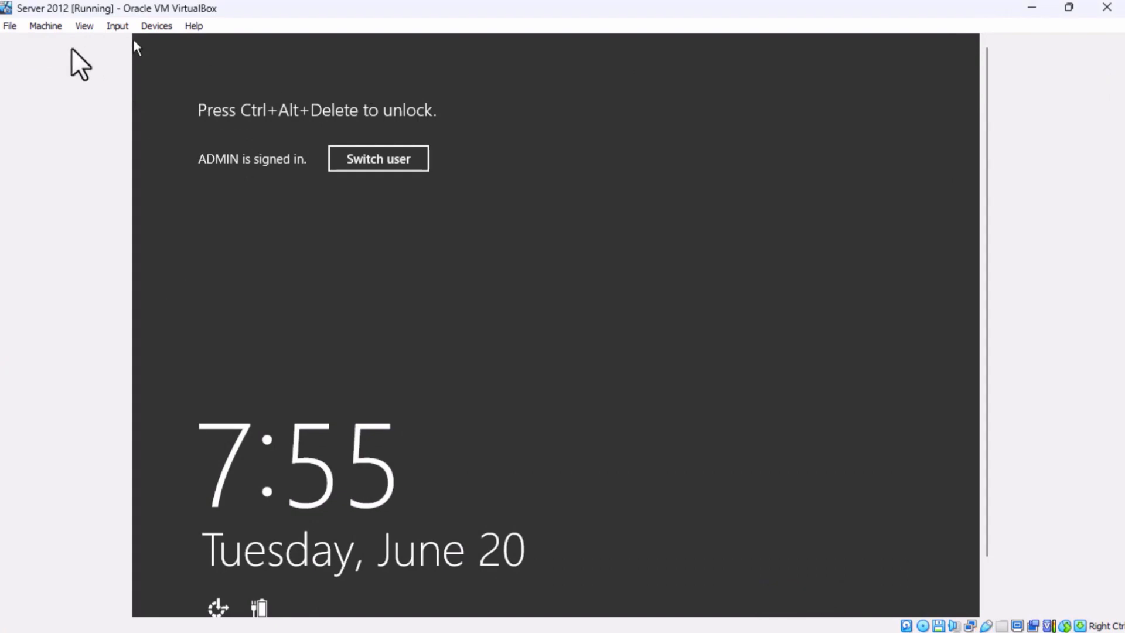
- Switch the Server 2012 virtual machine window to full-screen mode
click(79, 26)
click(91, 43)
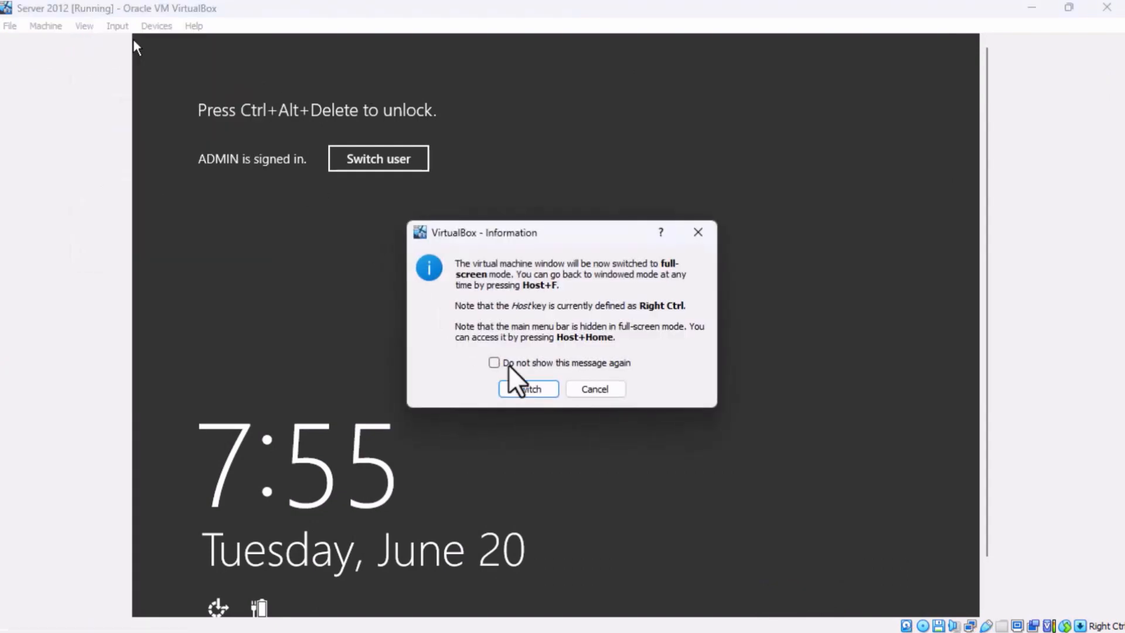
click(533, 388)
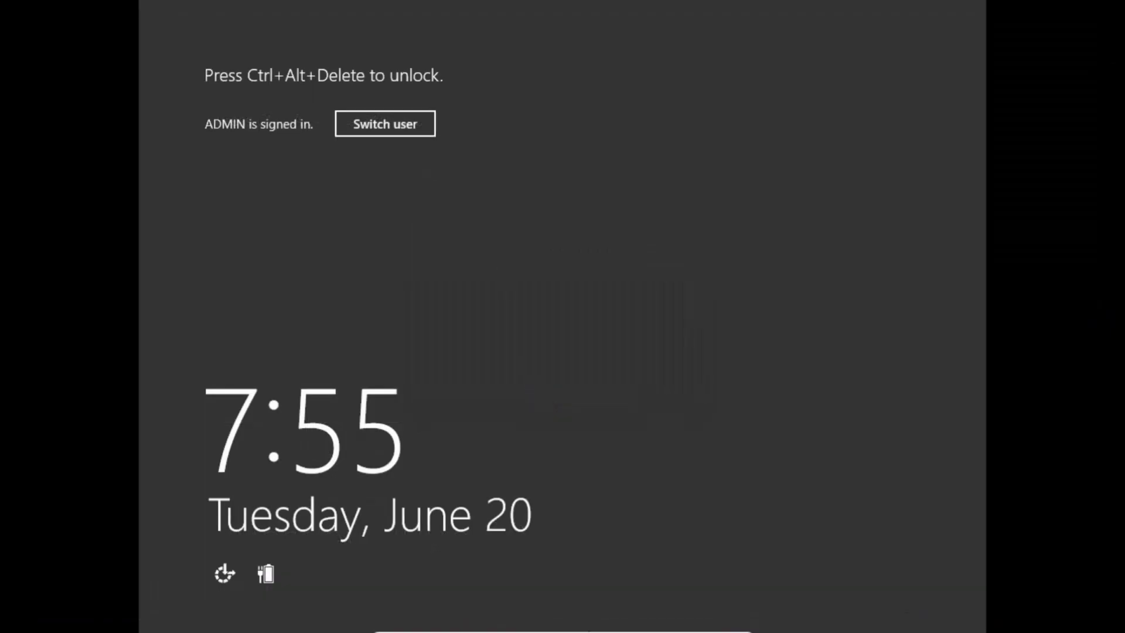
- Send Ctrl-Alt-Del to the virtual machine and sign in to Windows Server by entering the account password
mouse_move(615, 631)
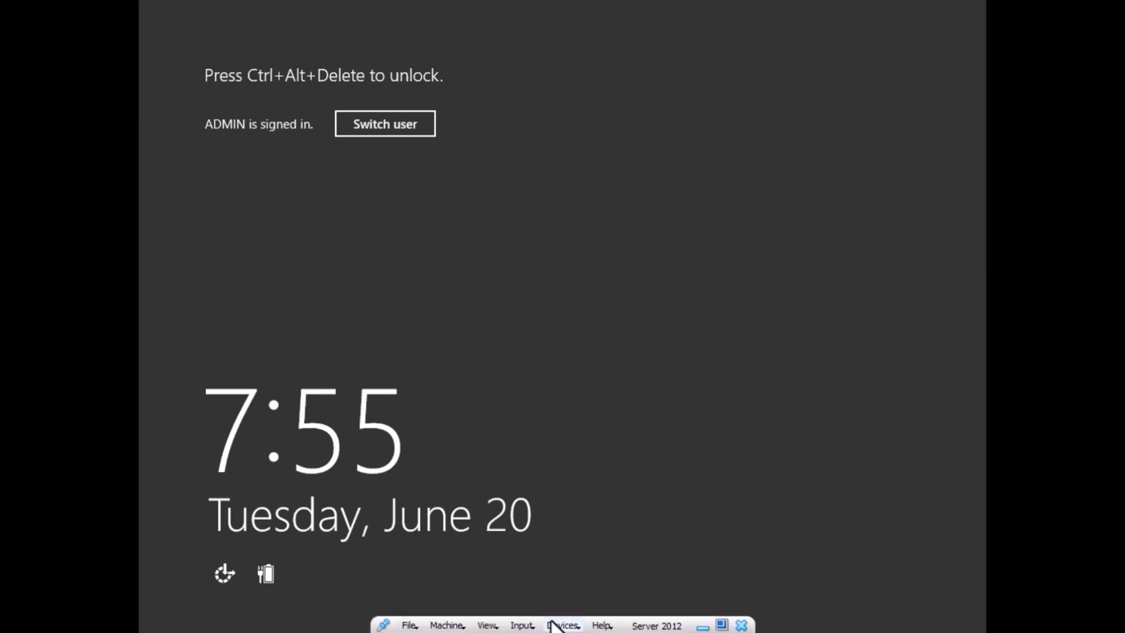
click(521, 629)
mouse_move(593, 581)
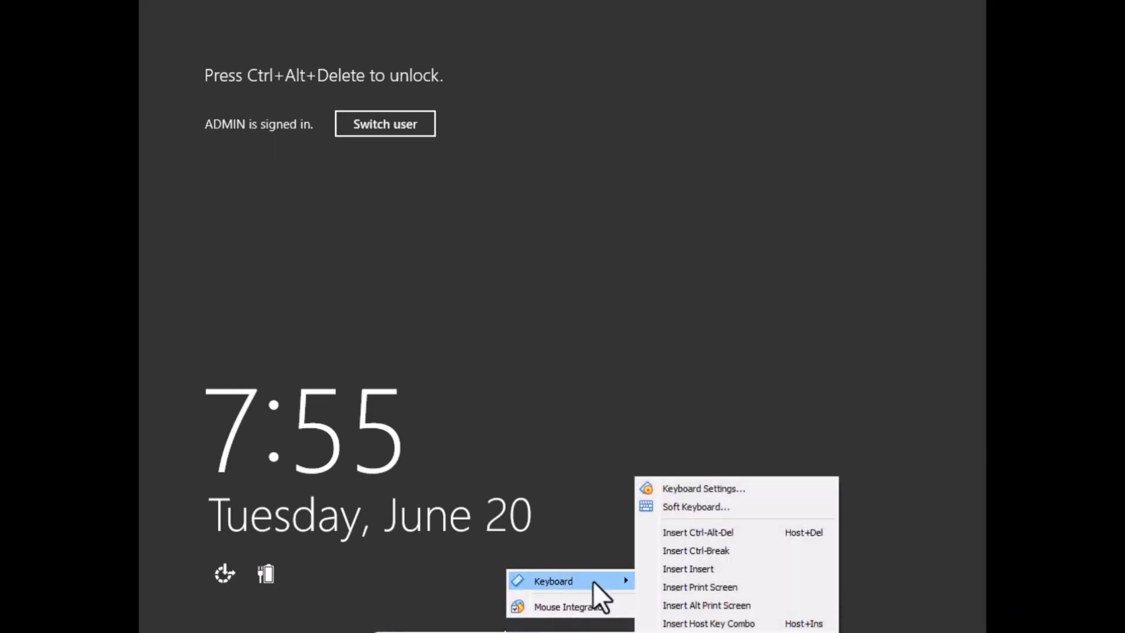
click(736, 531)
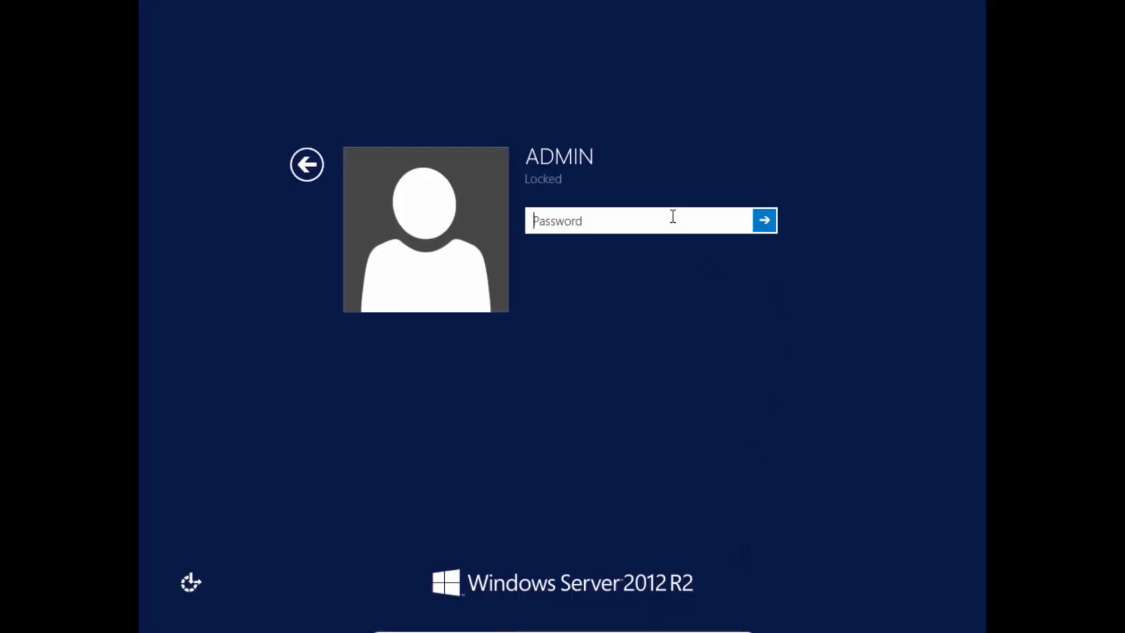
text(••••••••)
key(Return)
click(327, 526)
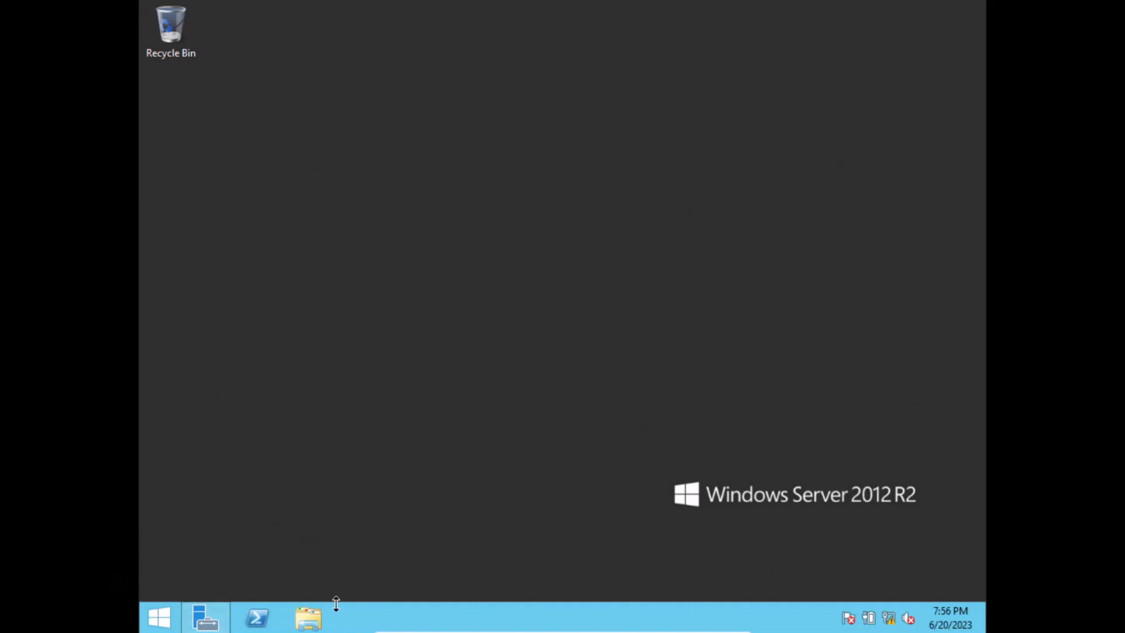
- Open Server Manager maximised and review the Local Server, All Servers, and File and Storage Services disks pages before returning to the dashboard
click(204, 624)
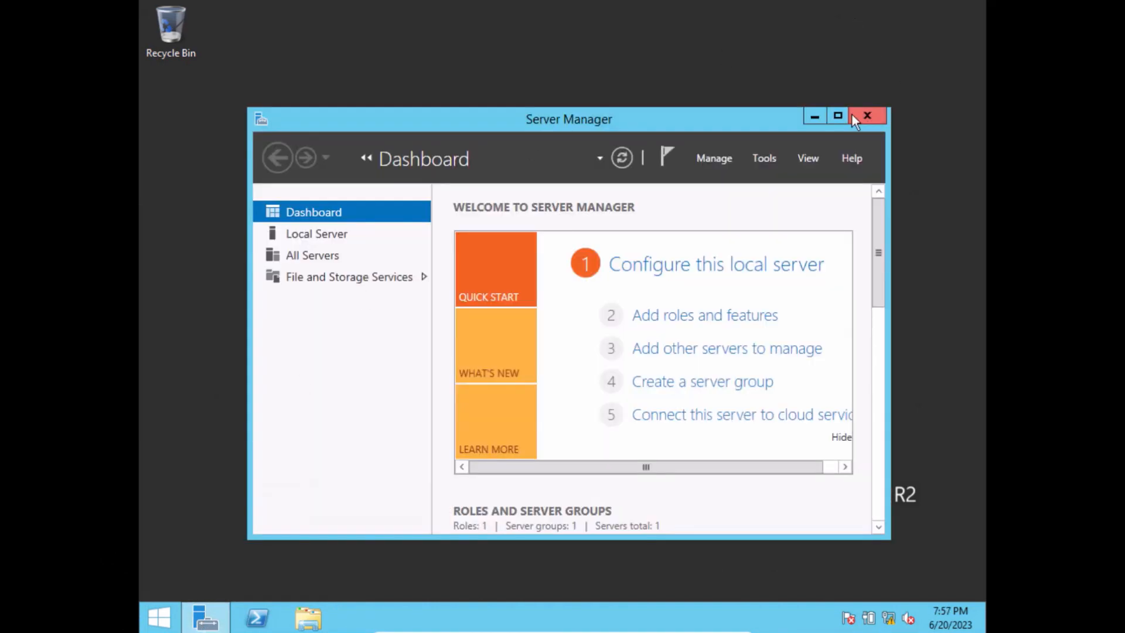
click(838, 117)
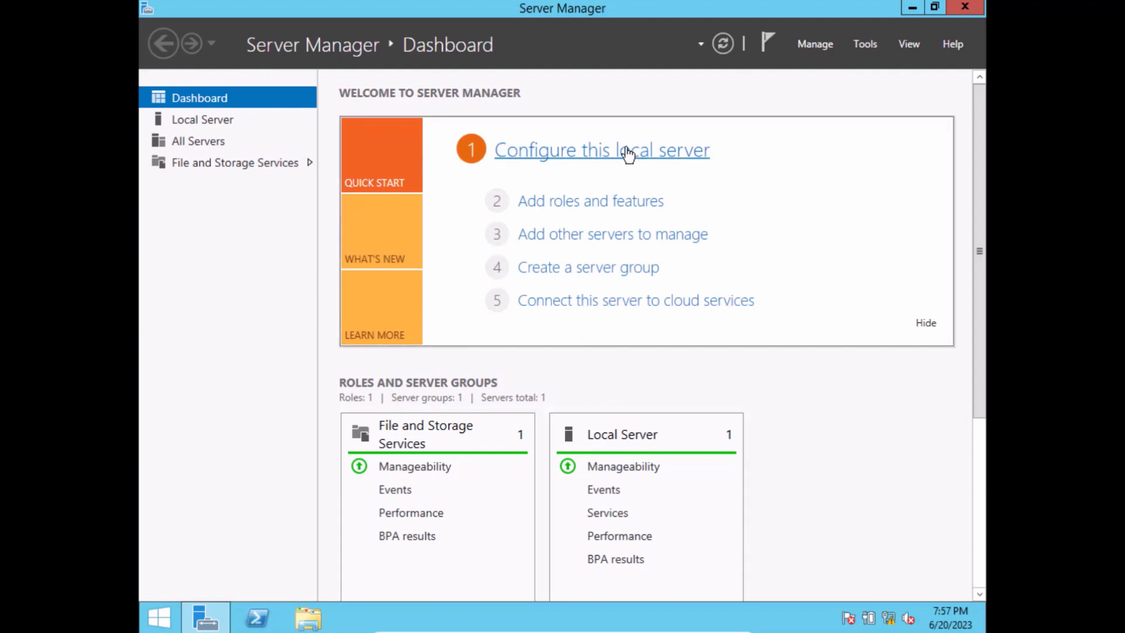
click(586, 155)
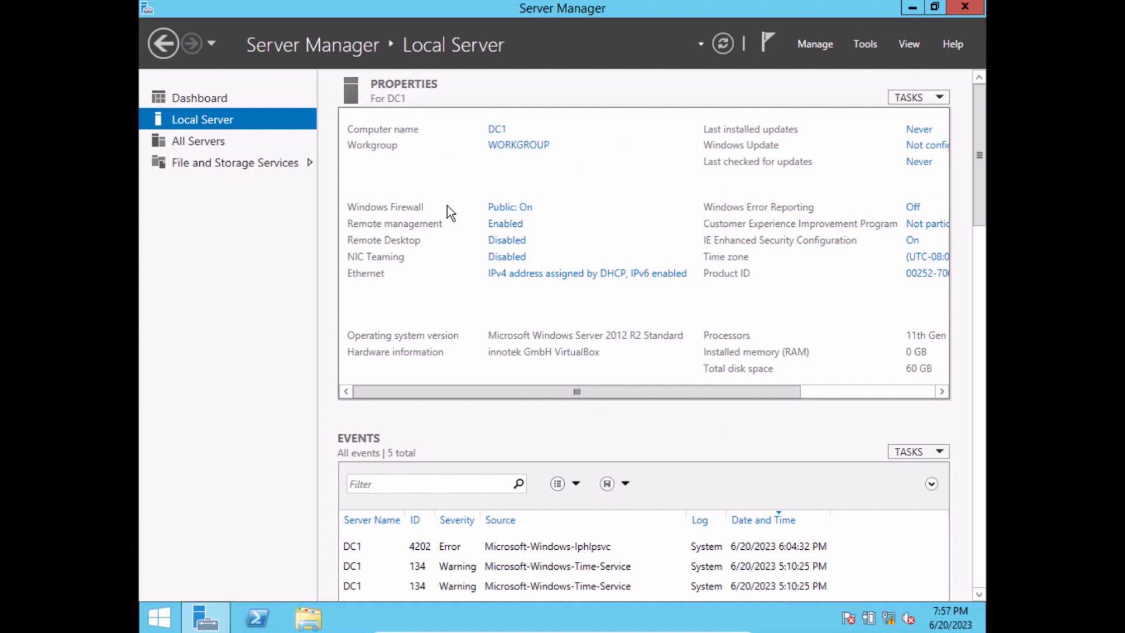
click(212, 142)
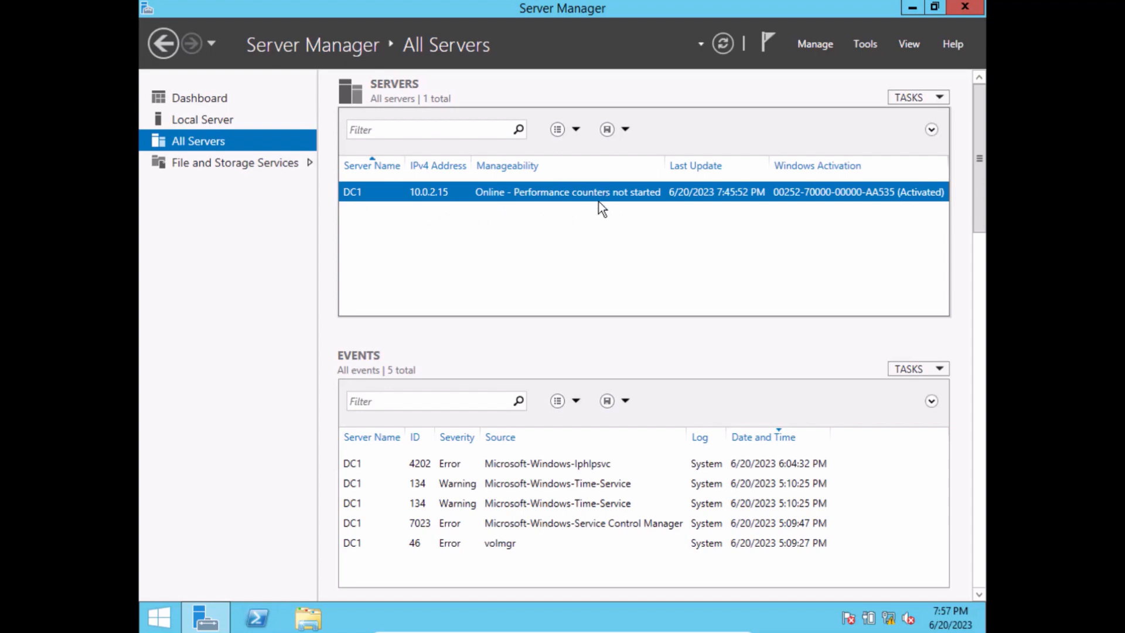
click(248, 165)
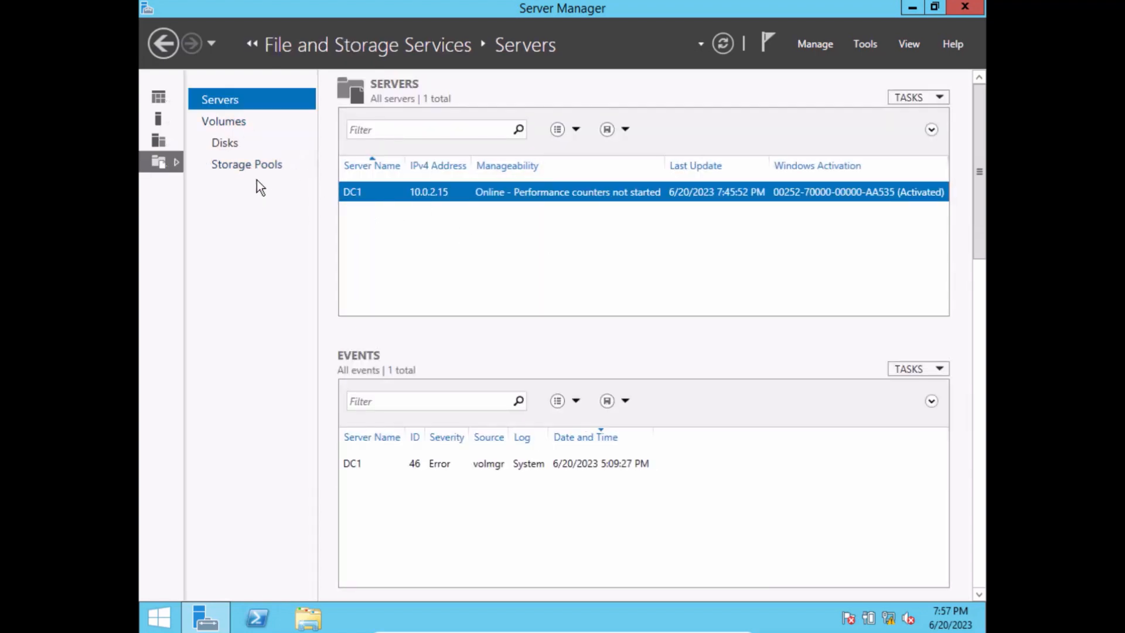
click(231, 150)
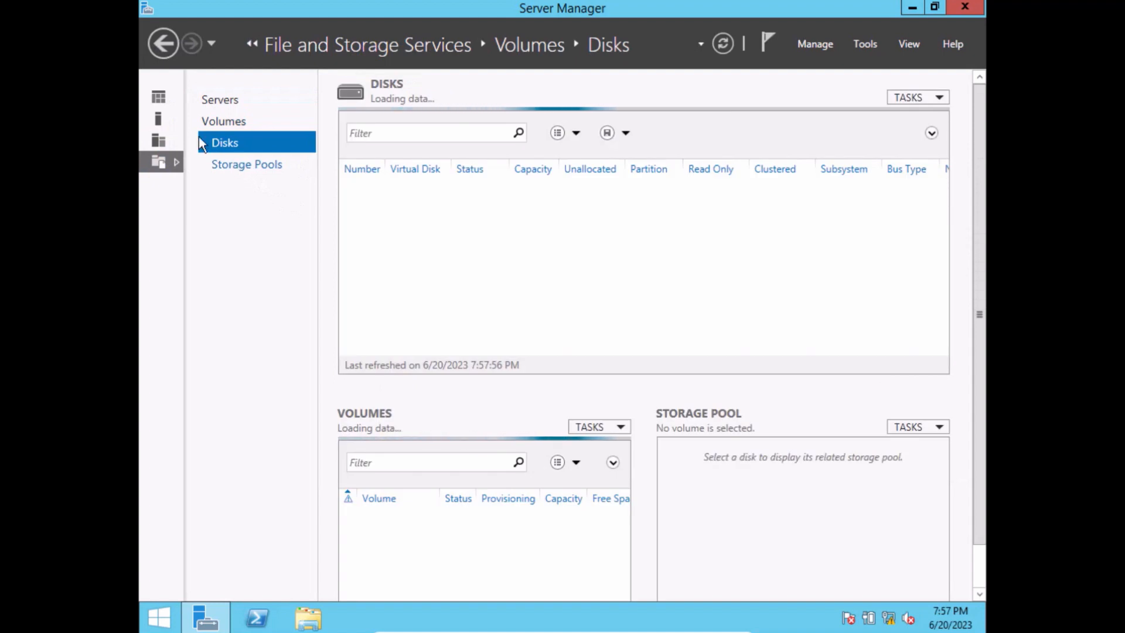
click(149, 99)
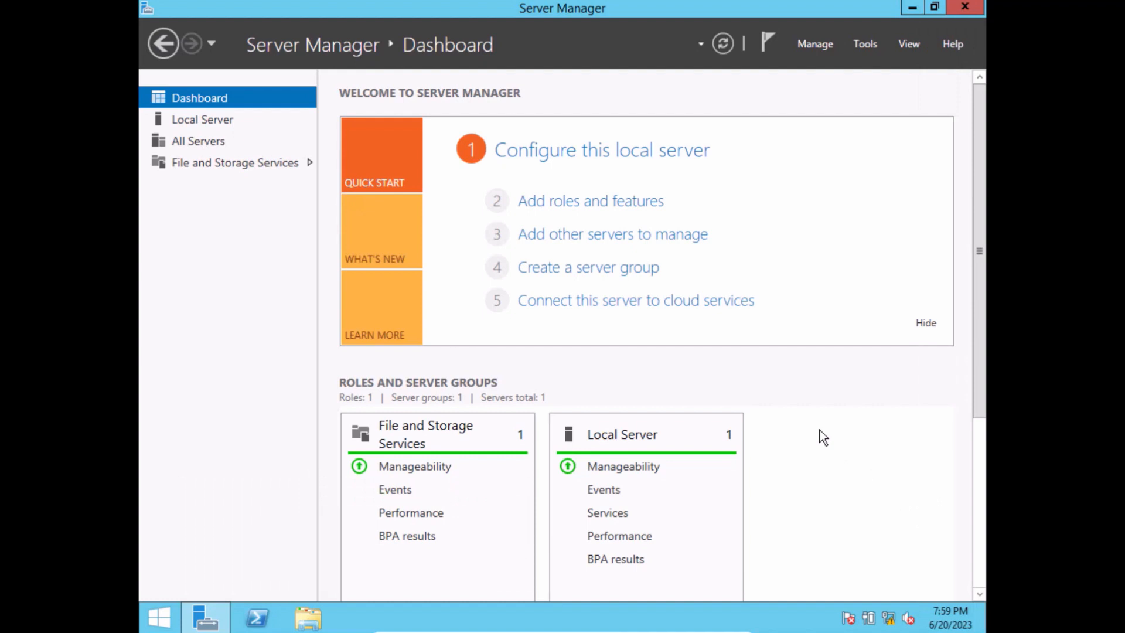
- Read the prerequisites in the Add Roles and Features Wizard, then cancel it and minimise Server Manager
click(588, 203)
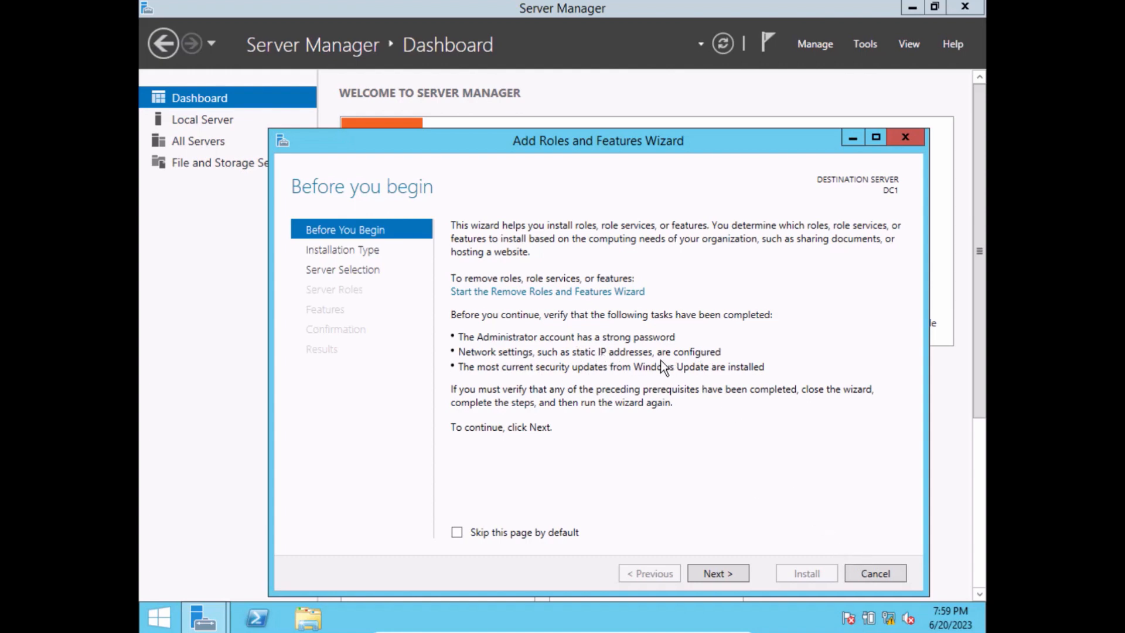
click(882, 576)
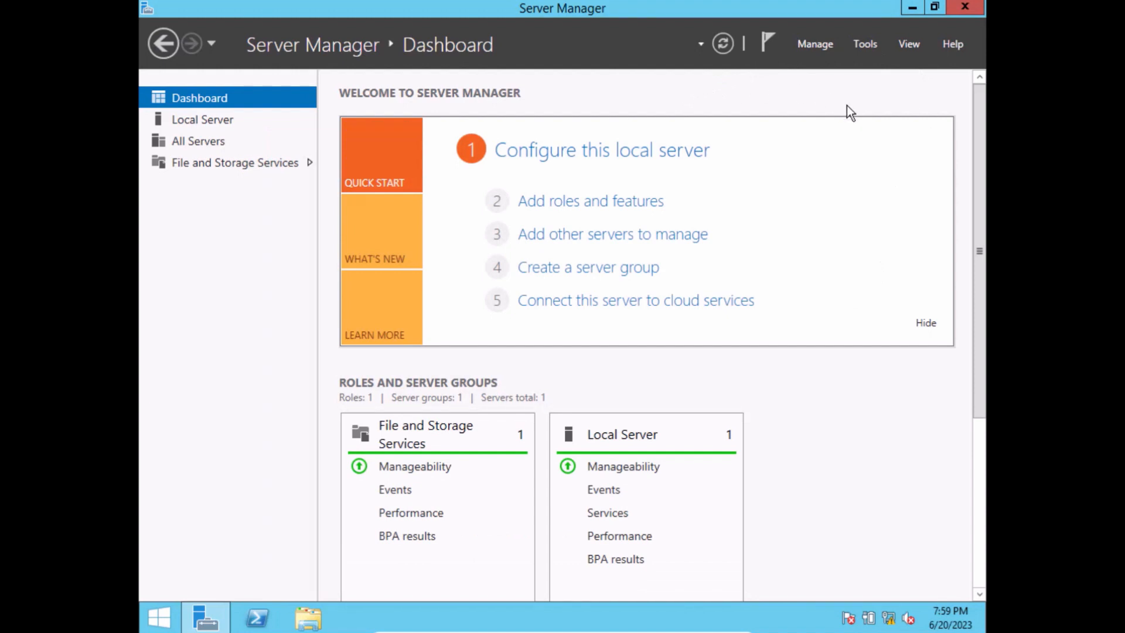
click(912, 5)
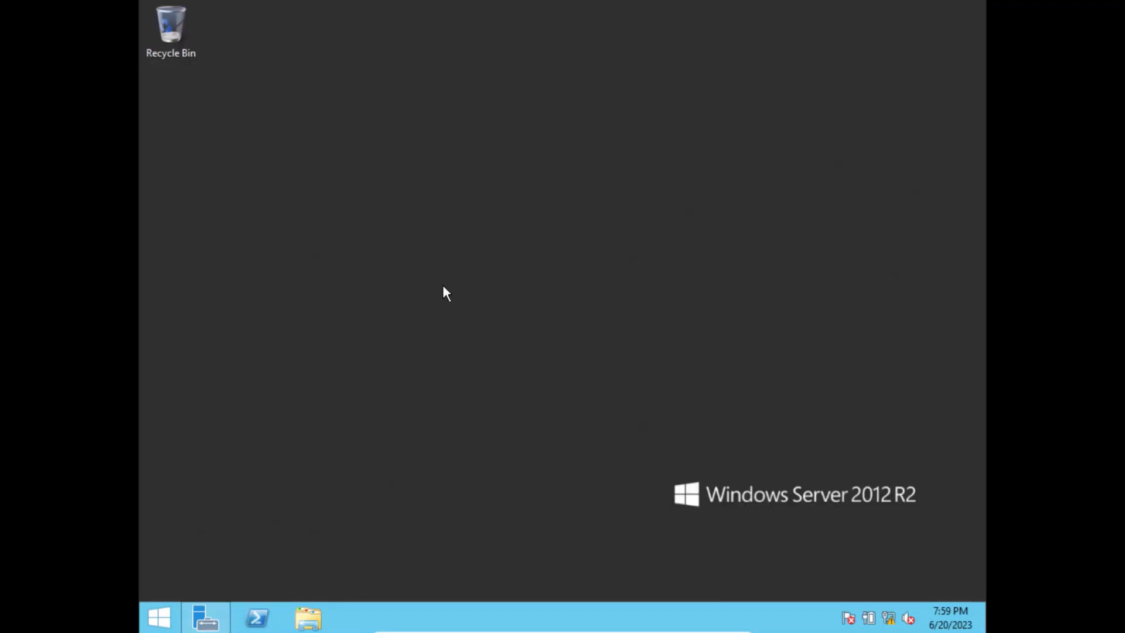
- Open the Network and Sharing Center and check the status of the Ethernet connection
mouse_move(889, 620)
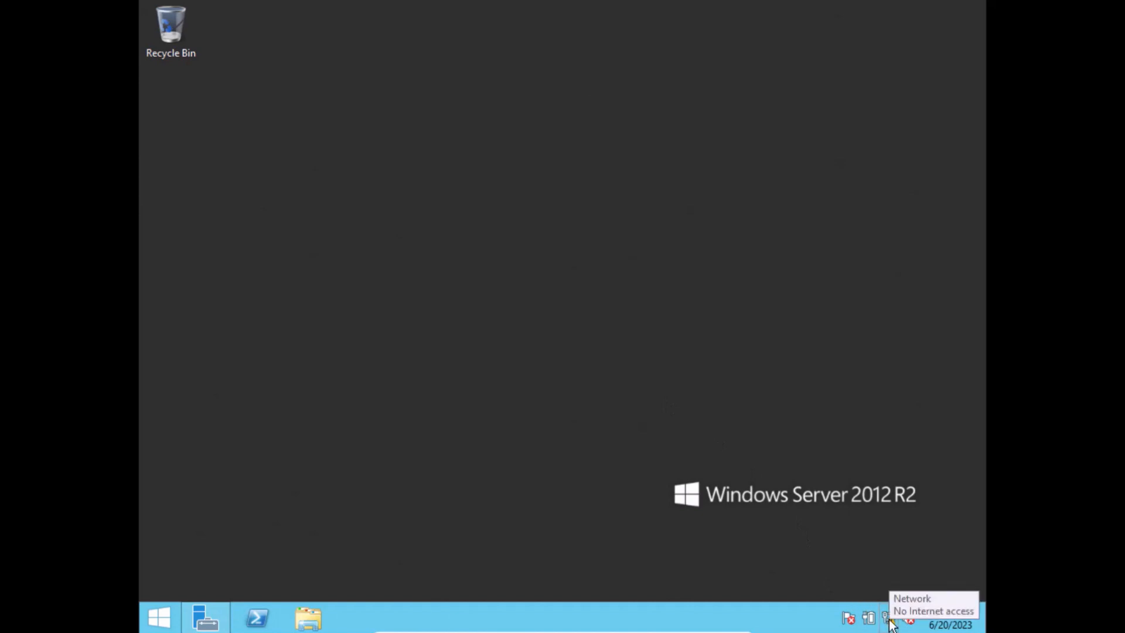
right_click(889, 620)
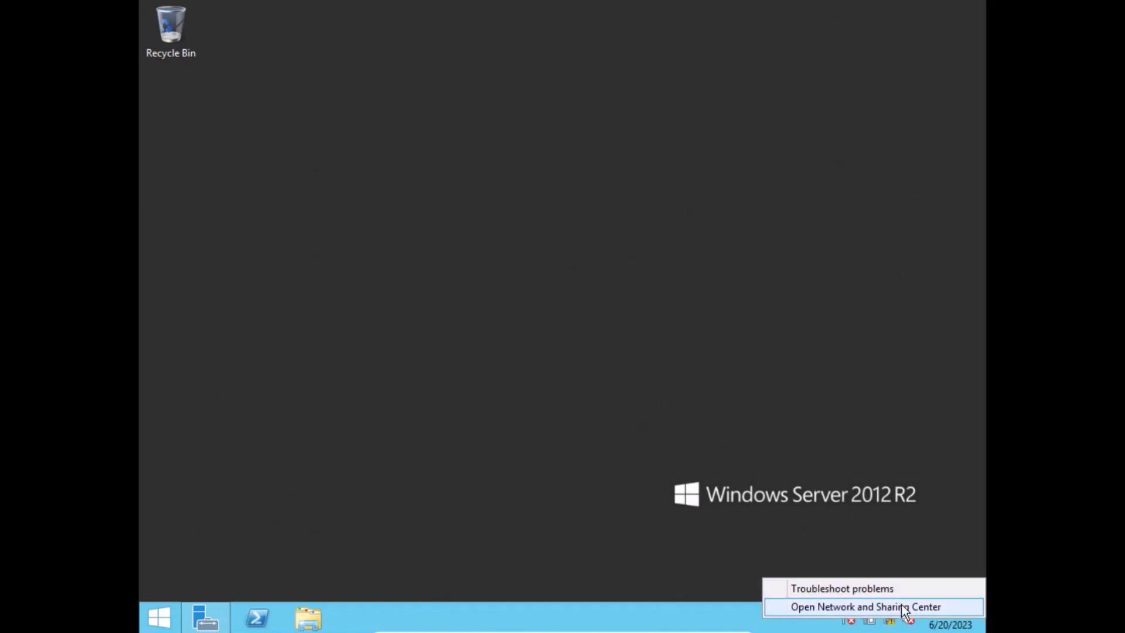
click(905, 608)
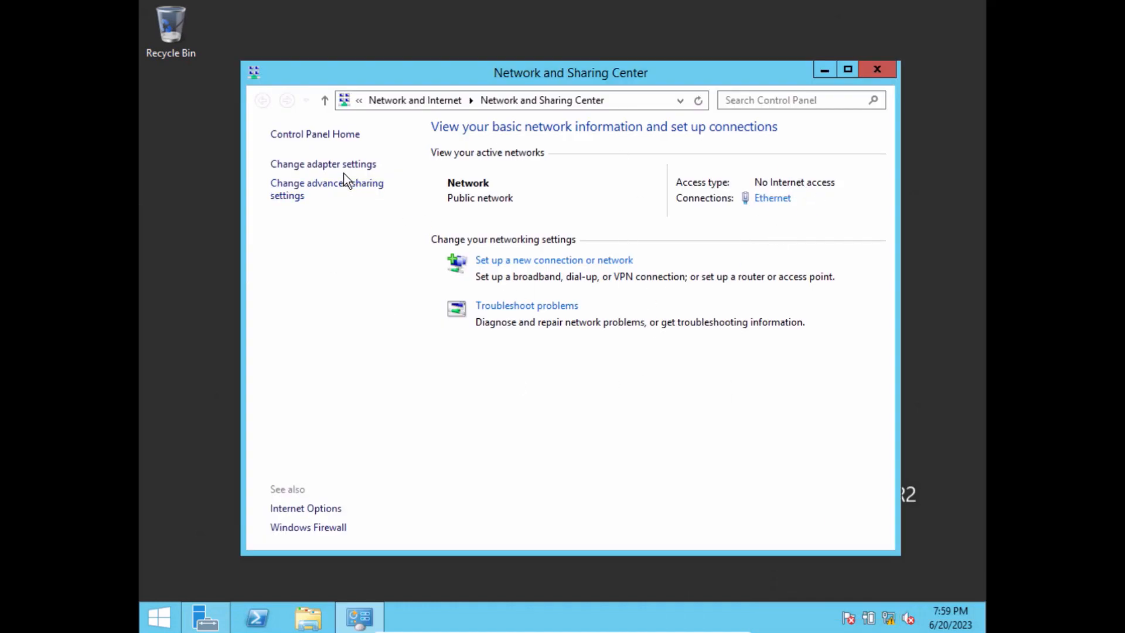
click(773, 199)
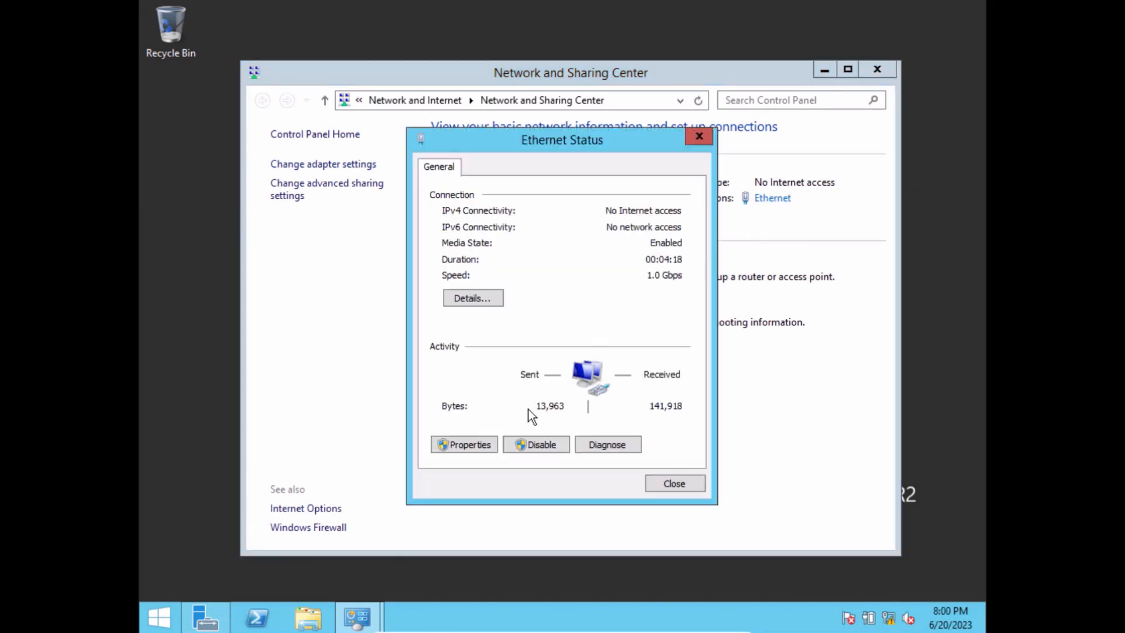
click(694, 481)
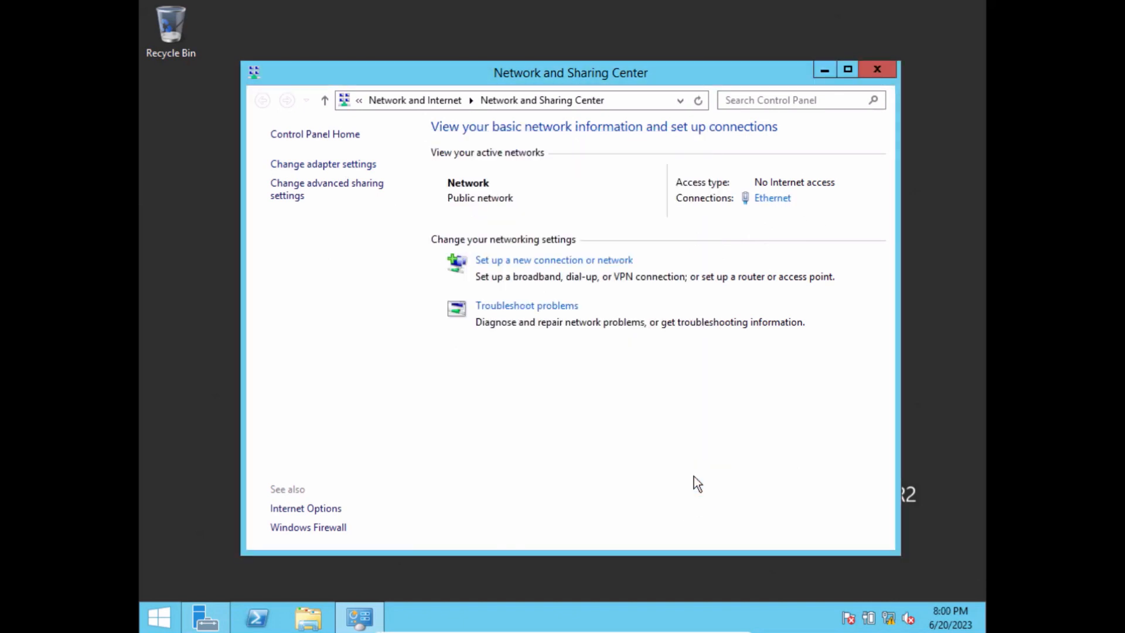
- Open the Ethernet adapter's status from the adapter settings and check its IPv4 address in the connection details
click(308, 163)
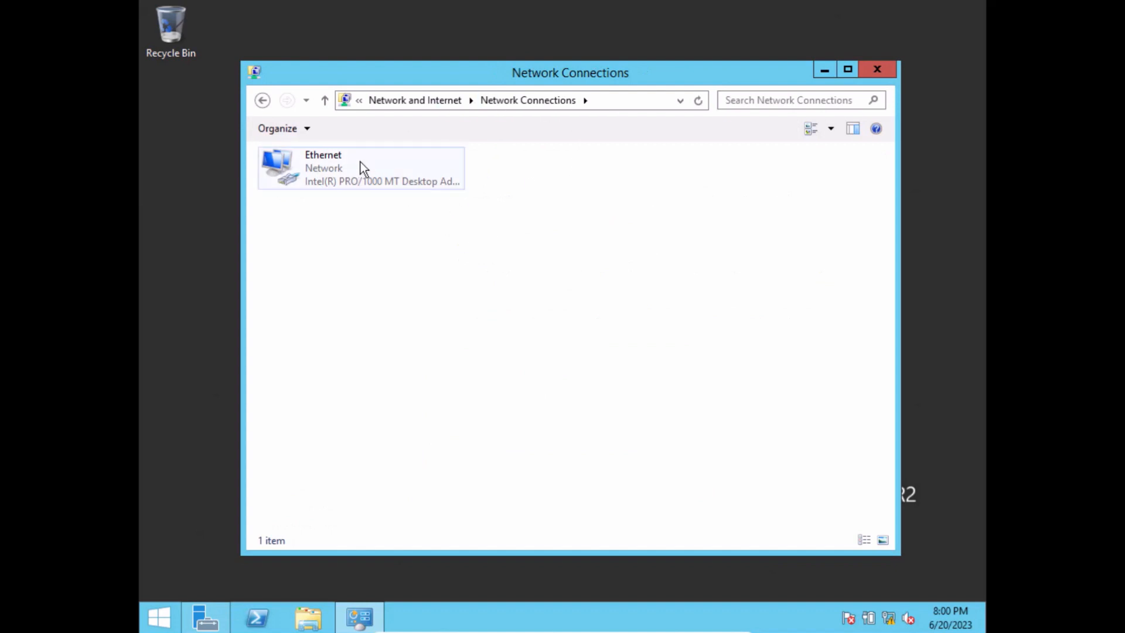
double_click(343, 161)
click(463, 295)
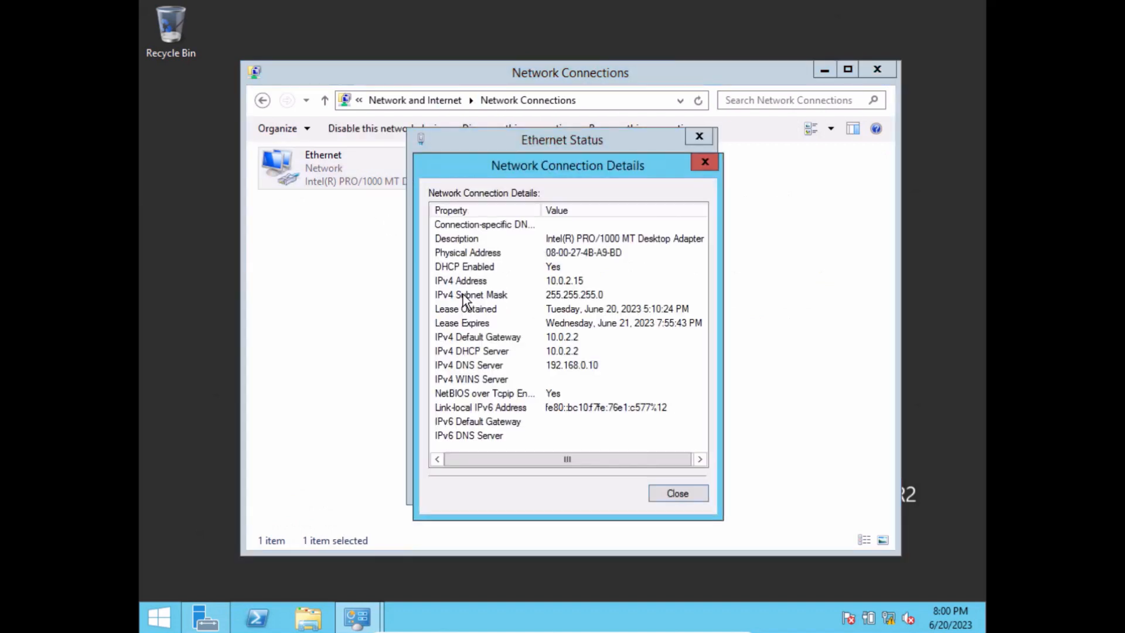
click(587, 281)
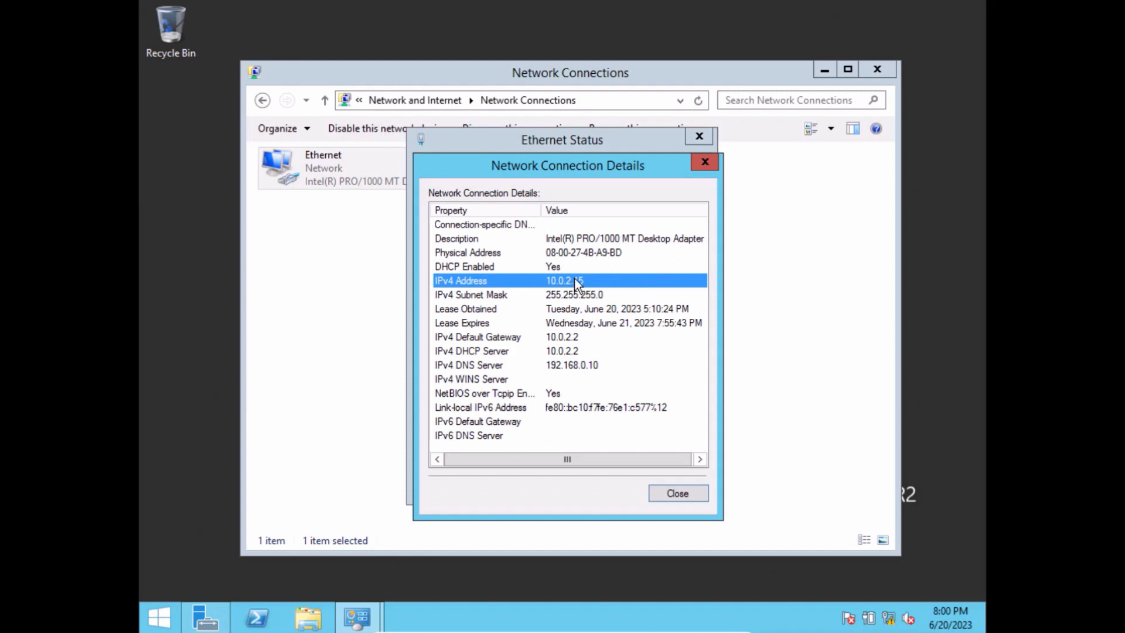
click(683, 498)
- In the Ethernet adapter's IPv4 properties, assign the static IP address 192.168.0.1 with subnet mask 255.255.255.0
click(471, 445)
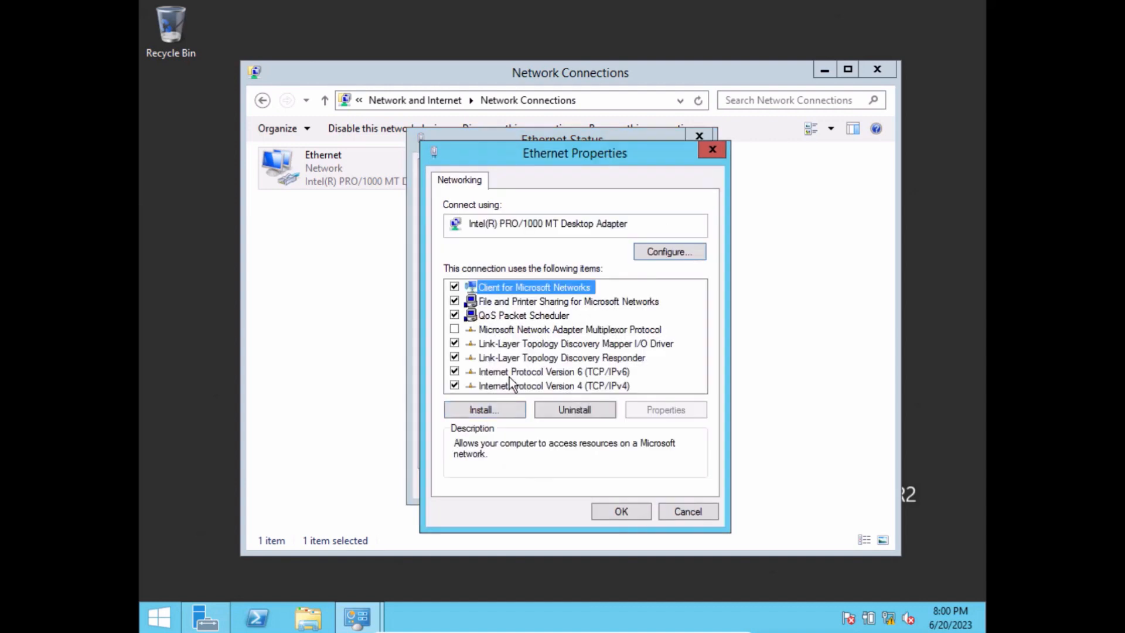
double_click(610, 387)
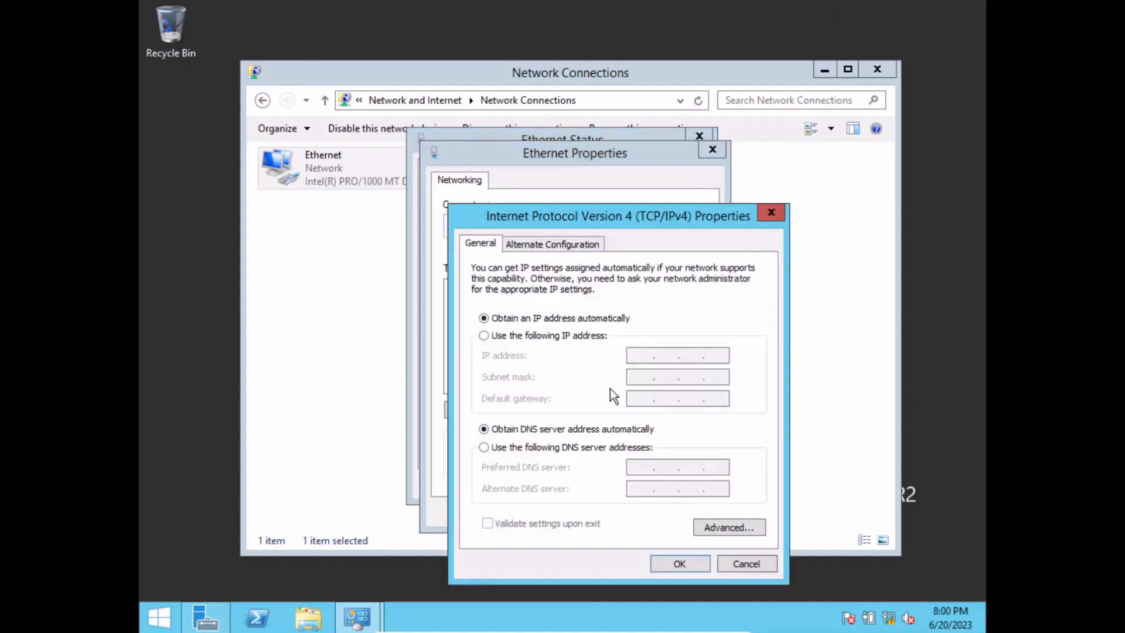
click(542, 333)
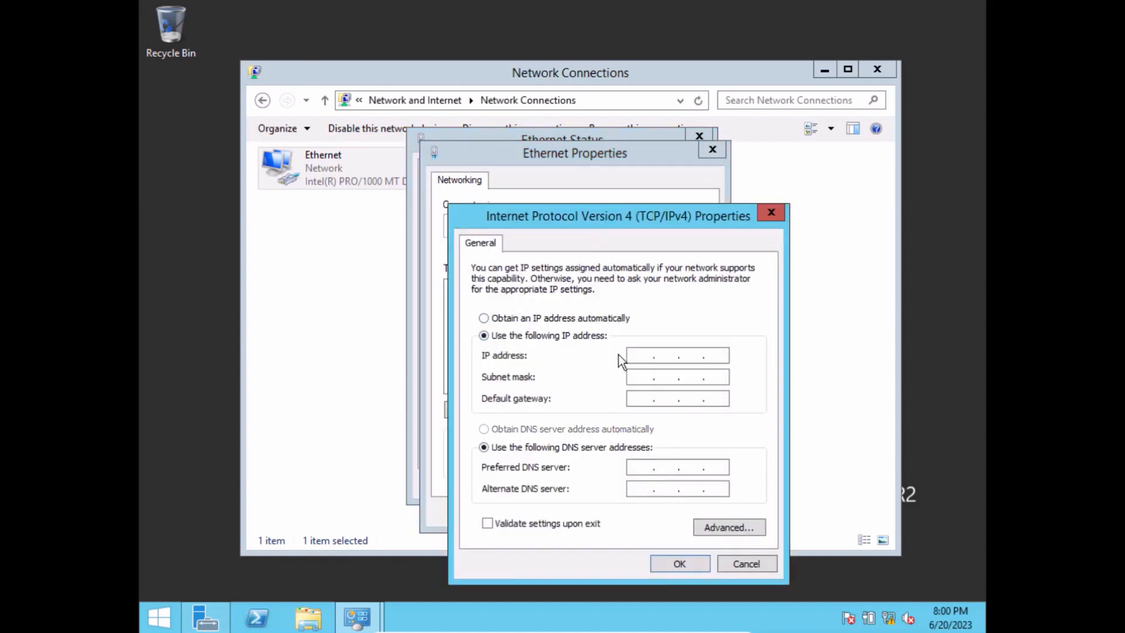
click(643, 358)
text(192 . 168 . 0 . 1)
click(635, 377)
- Set the preferred DNS server to 192.168.0.1 and apply the IPv4 and Ethernet adapter properties
click(636, 466)
text(192 . 168 . )
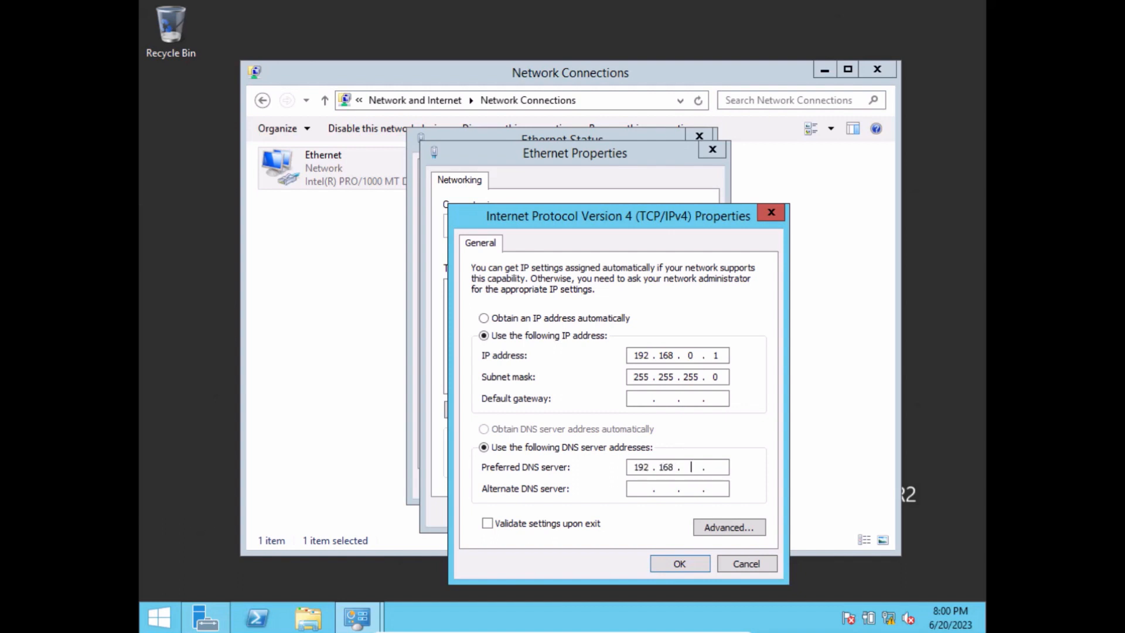
text(0 . 1)
click(681, 564)
click(623, 515)
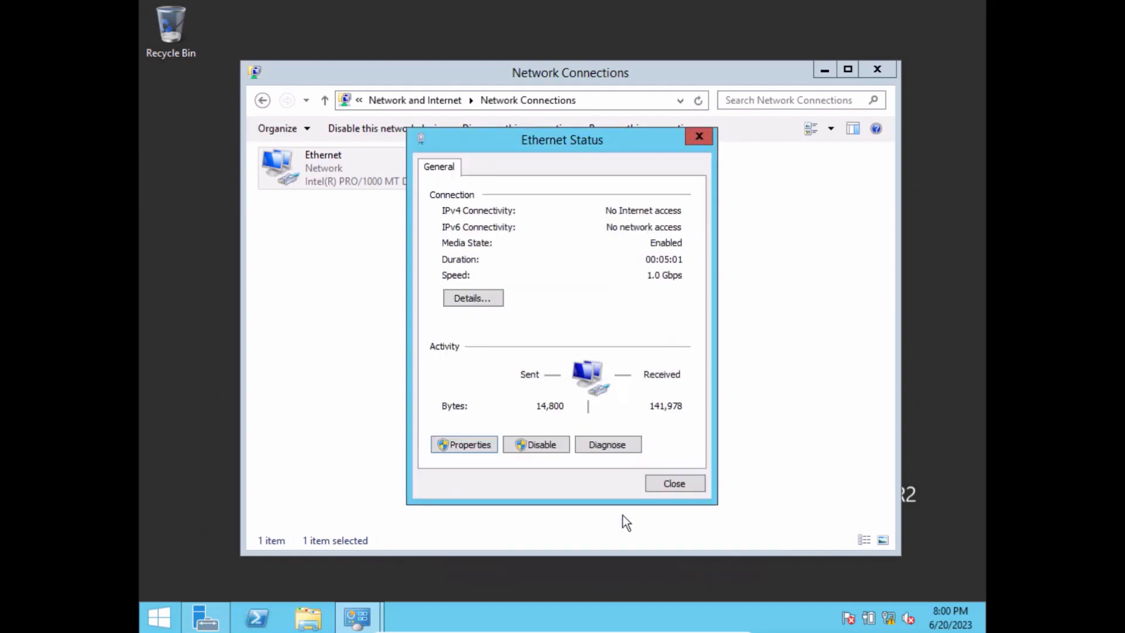
- Check the IPv4 address and DNS server entries in the Ethernet connection details, and close all the network windows
click(488, 294)
click(592, 281)
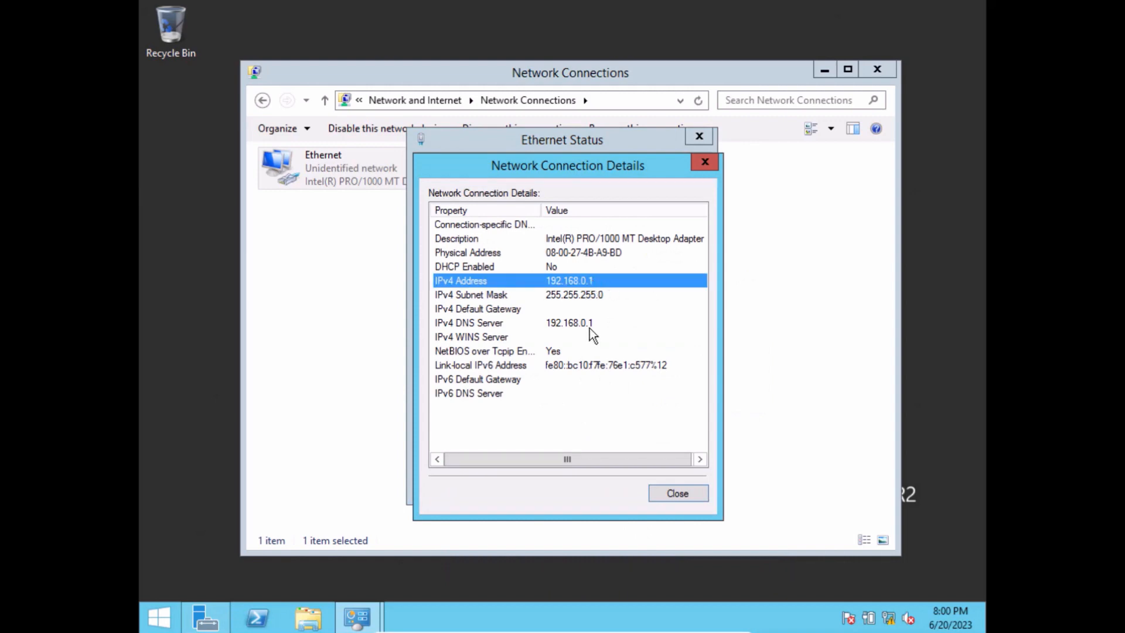
click(610, 324)
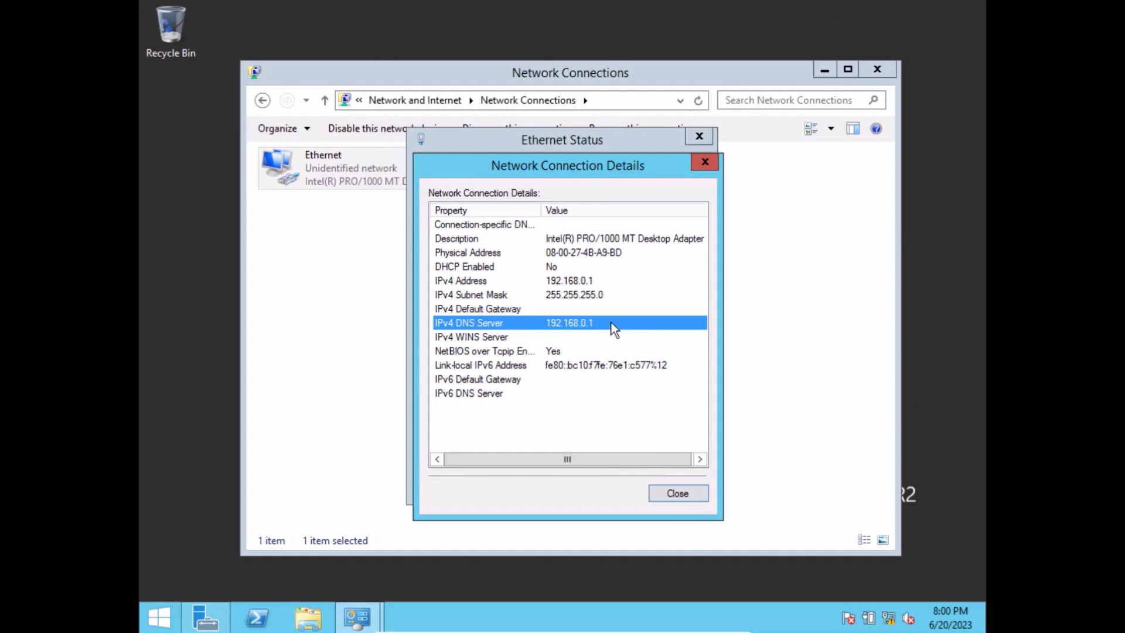
click(593, 284)
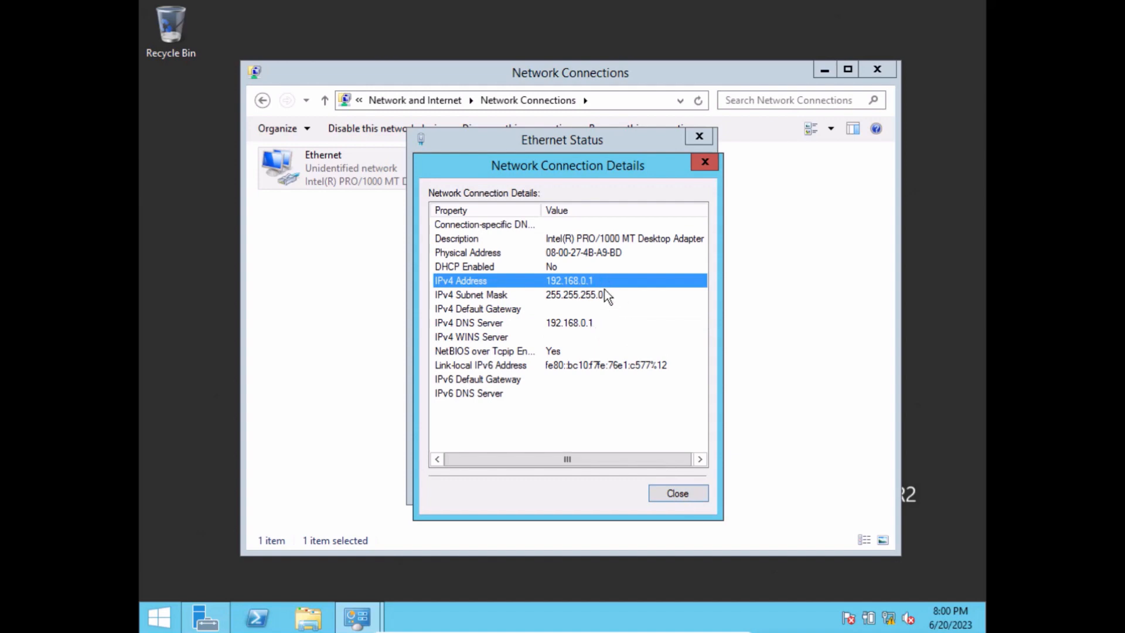
click(695, 497)
click(682, 482)
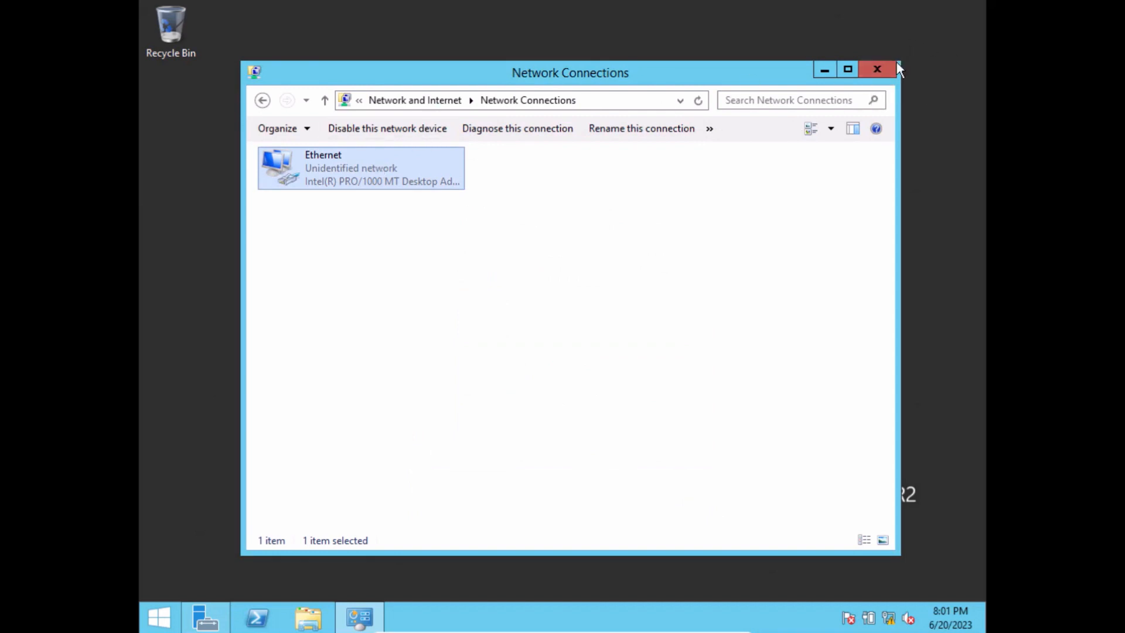
click(883, 67)
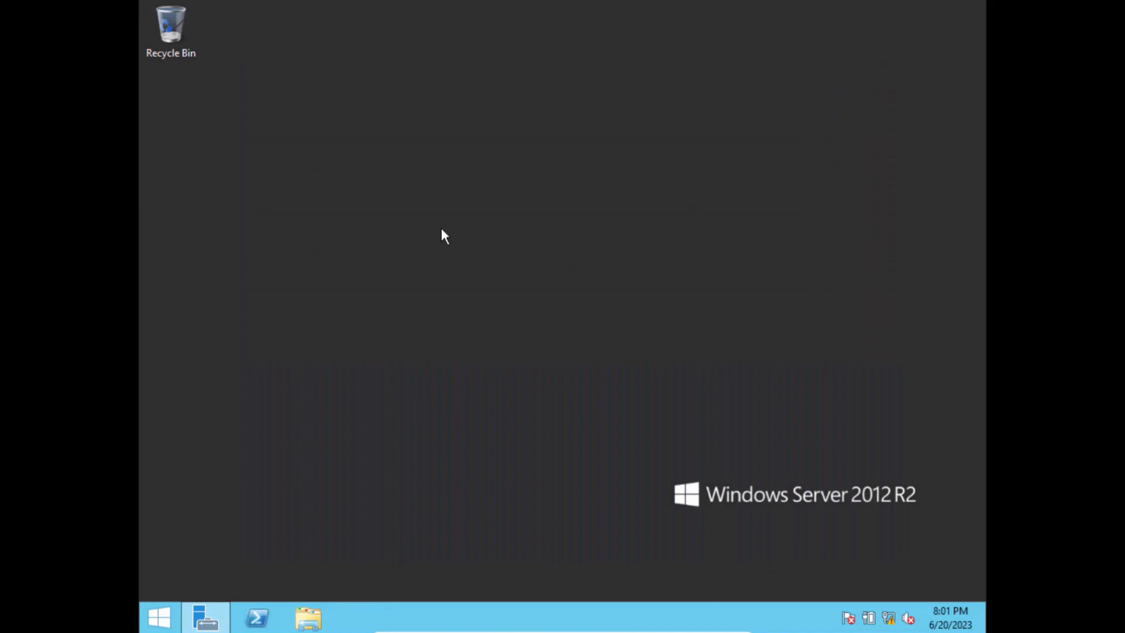
- Open a Command Prompt with administrator rights and allow it to make changes to the computer
key(super+x)
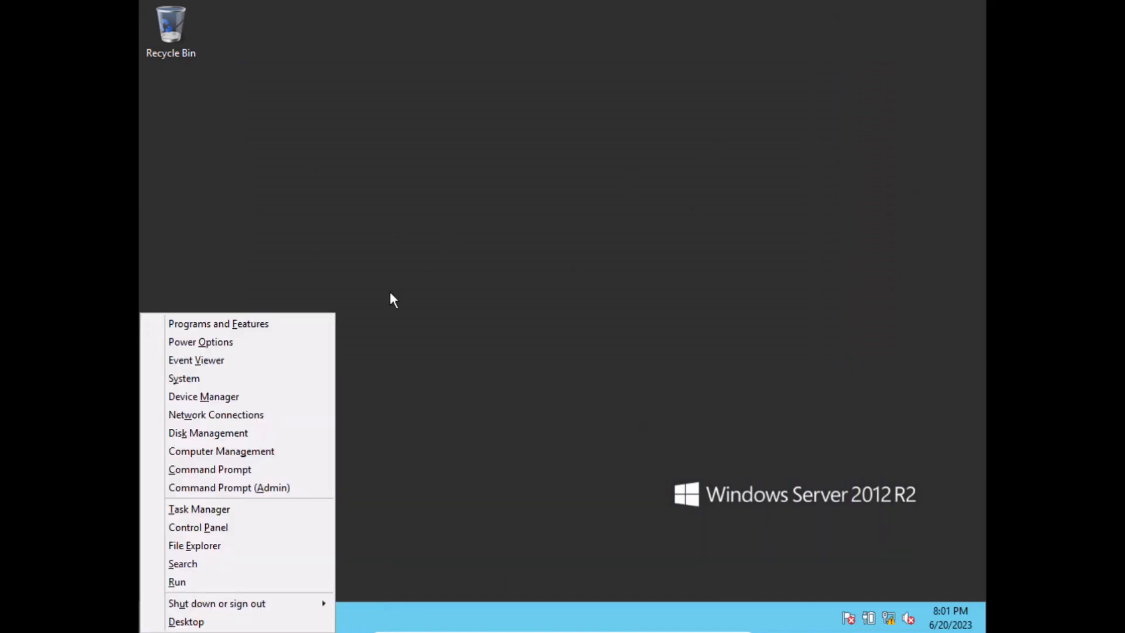
click(307, 489)
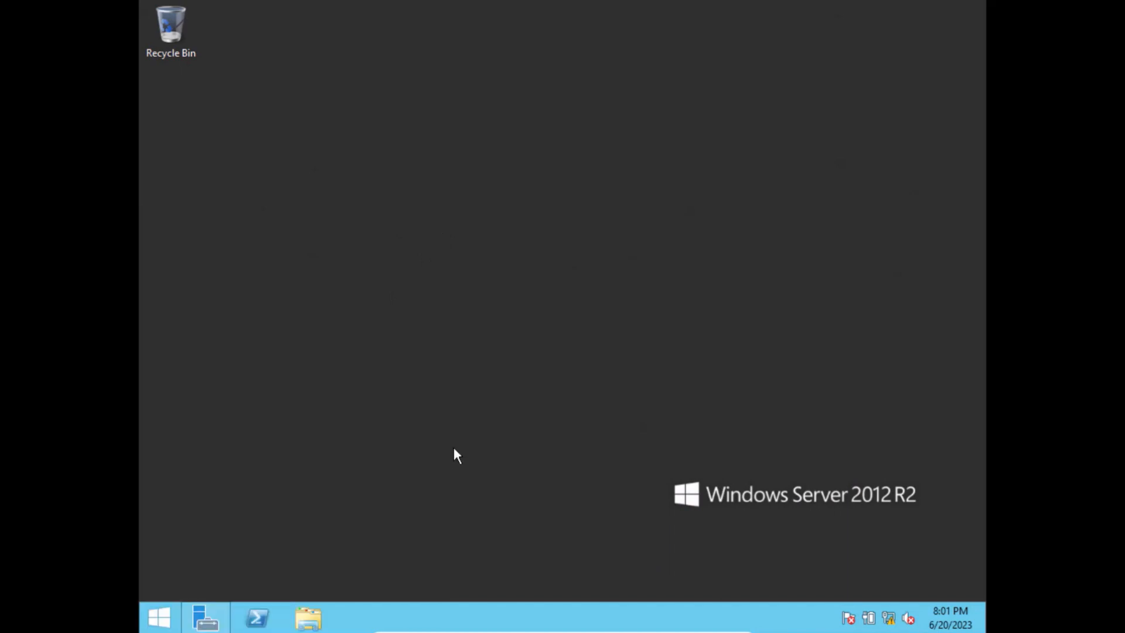
key(super)
text(cmd)
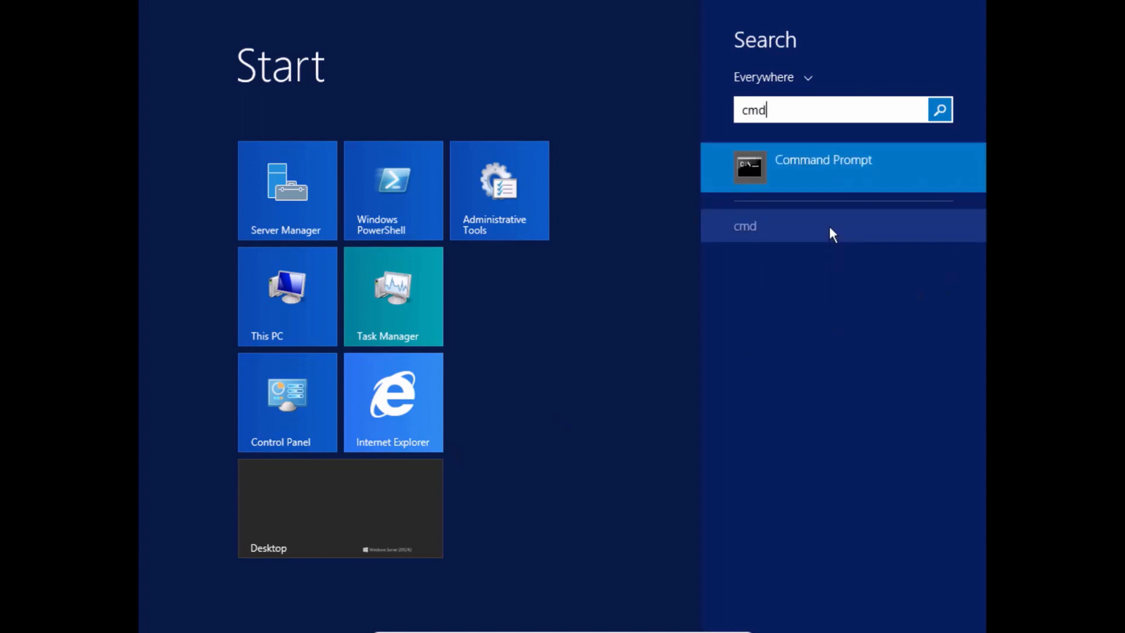
right_click(791, 160)
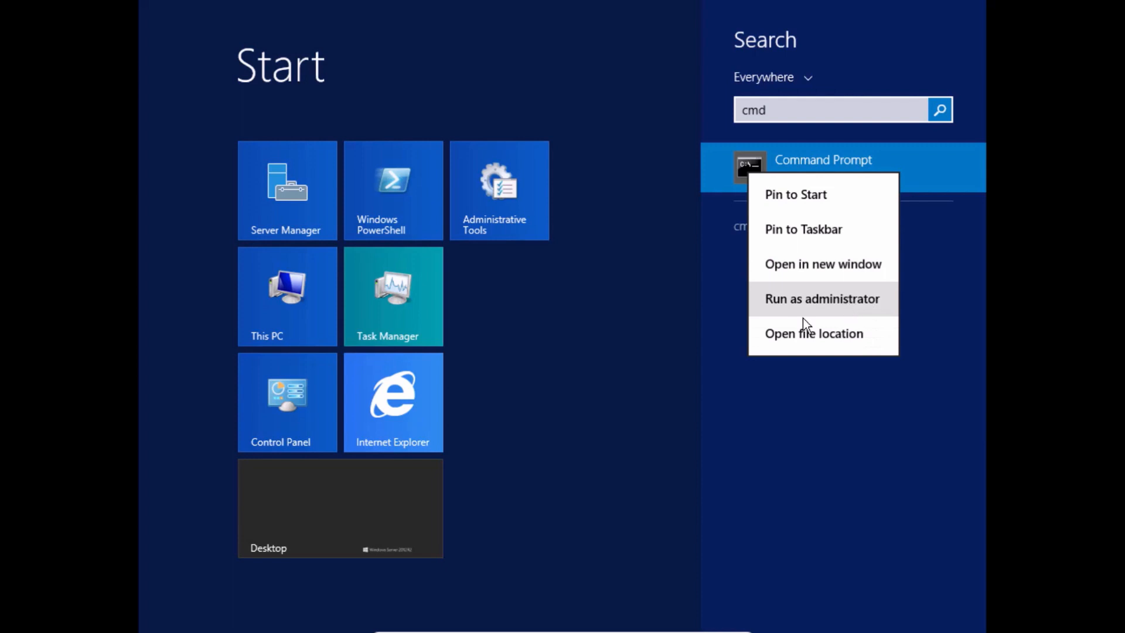
click(857, 318)
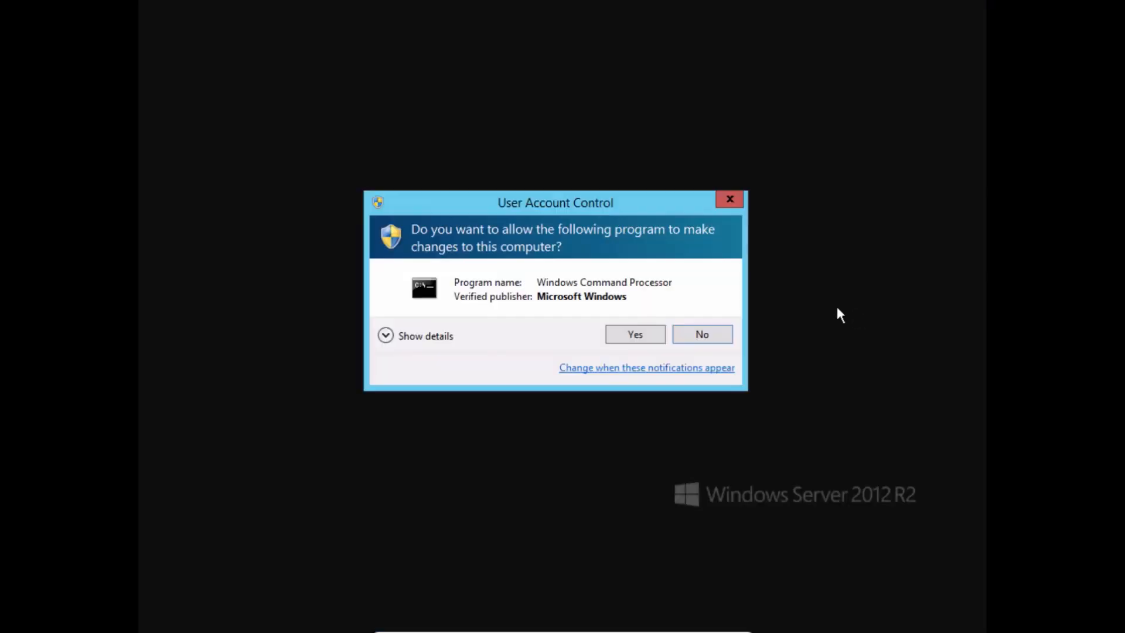
click(632, 334)
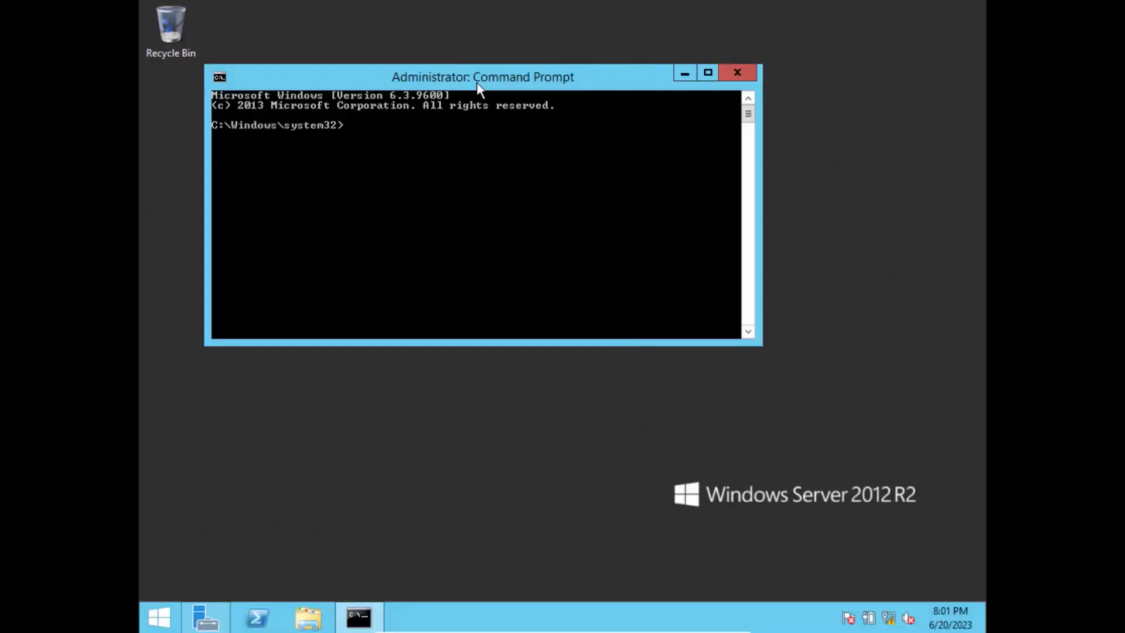
- Set the Command Prompt's raster font size to 10 x 18 and reposition its window on the desktop
drag(477, 84, 529, 179)
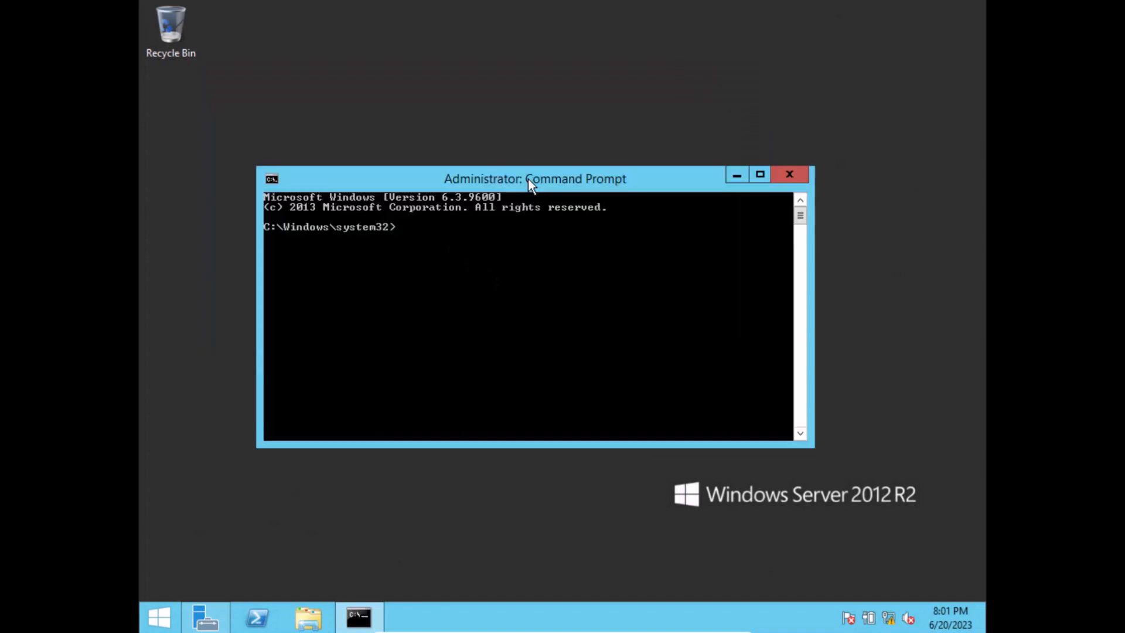
right_click(438, 181)
click(509, 340)
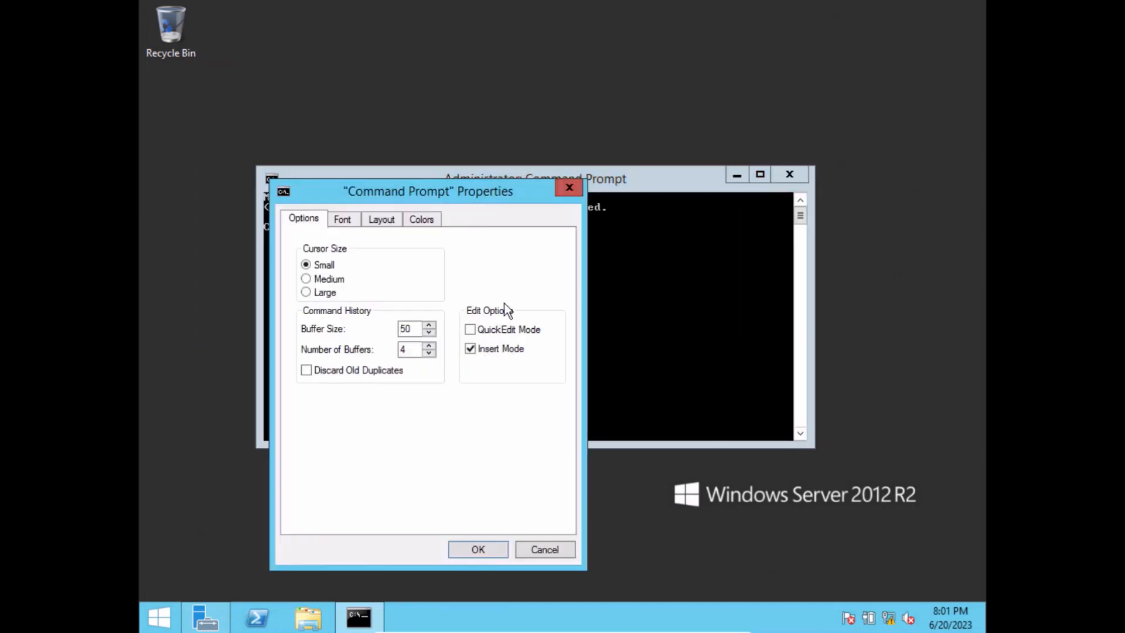
click(350, 219)
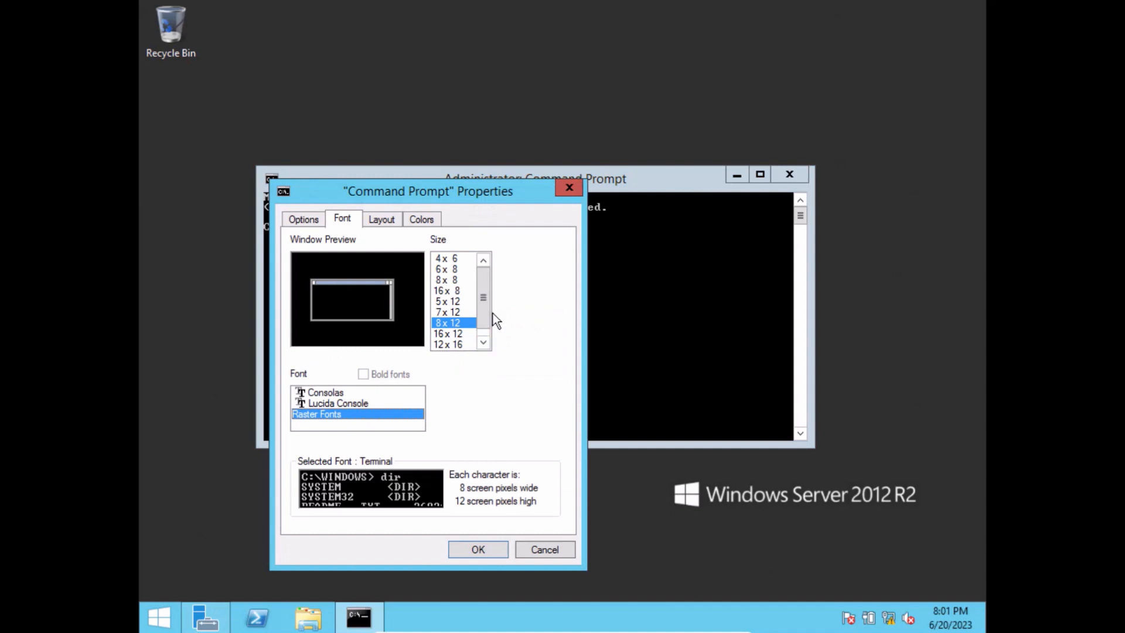
scroll(487, 308, down, 1)
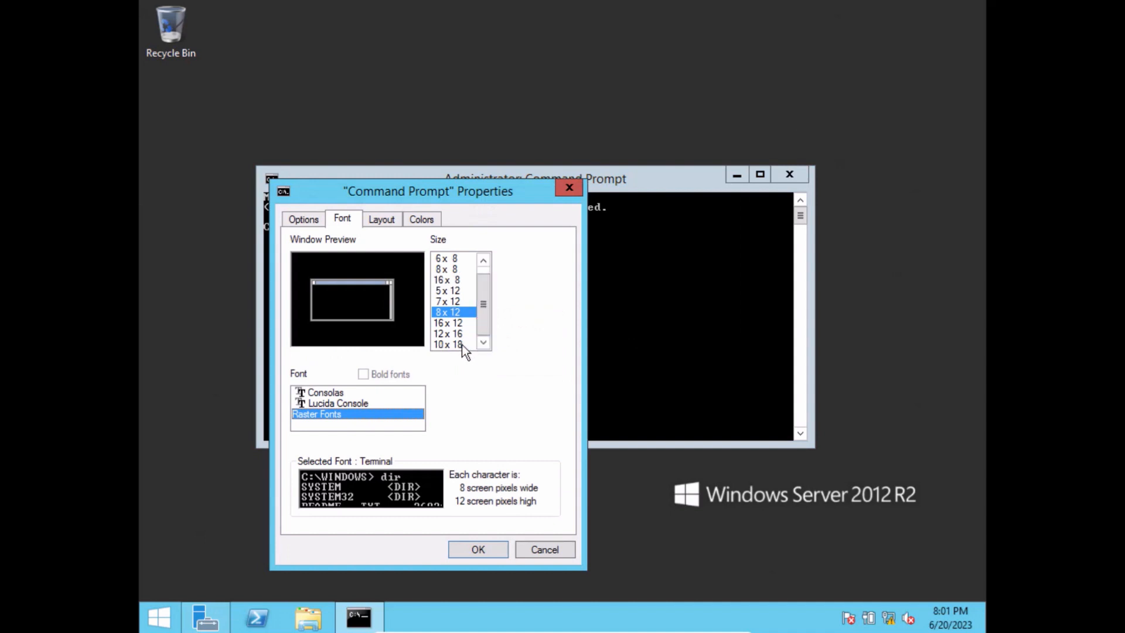
click(462, 345)
click(478, 549)
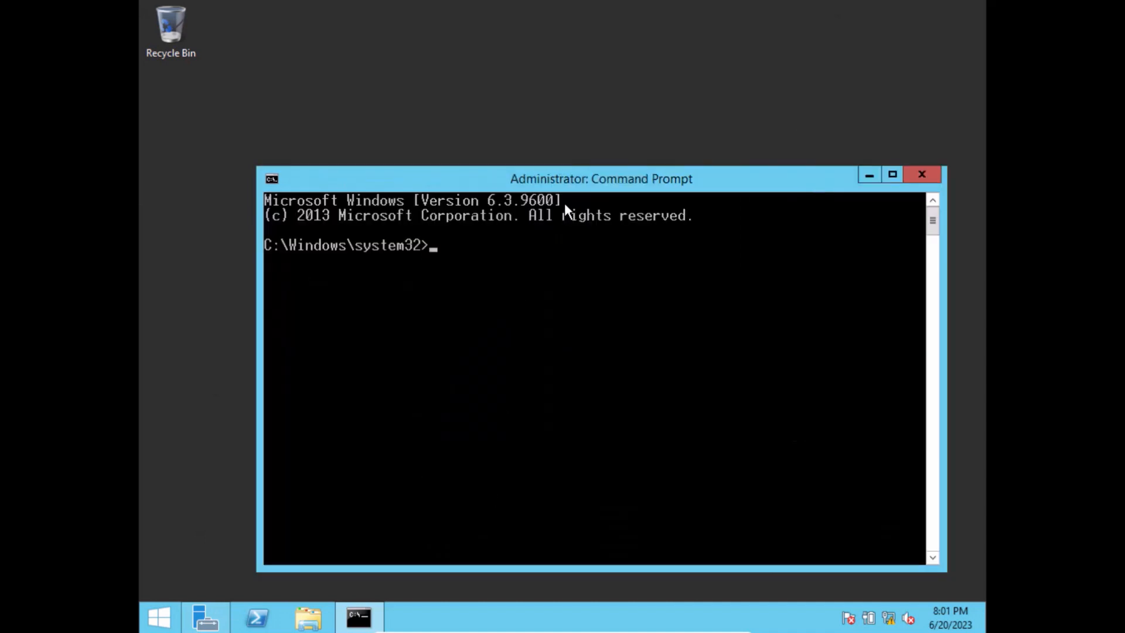
drag(554, 180, 535, 136)
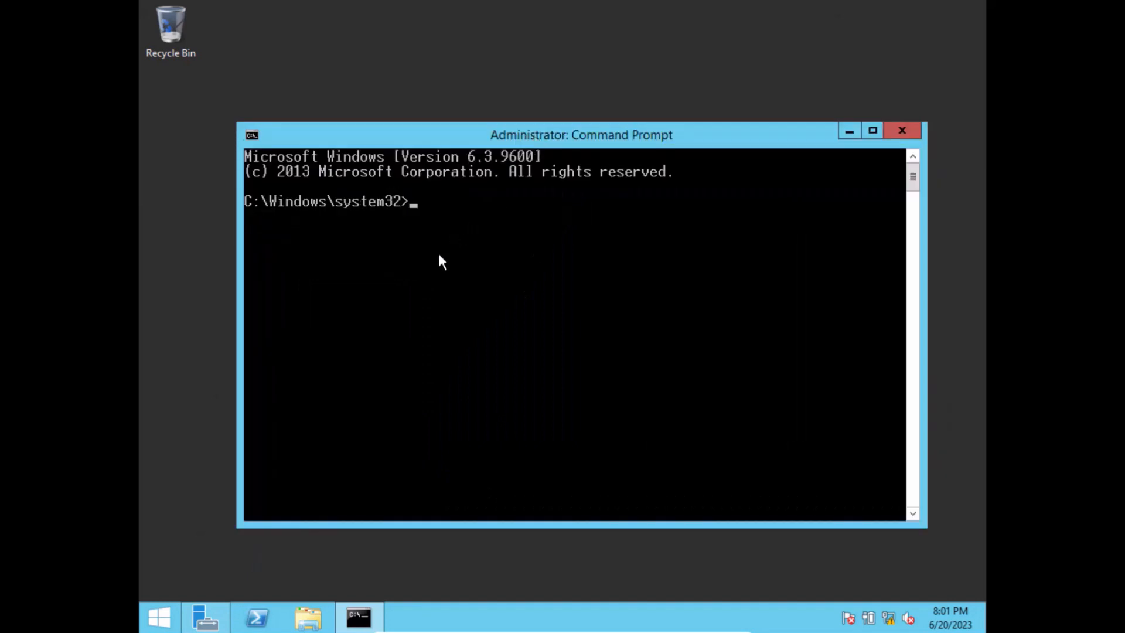
- Query the computer's name with hostname and its network configuration with ipconfig
text(hostname)
key(Return)
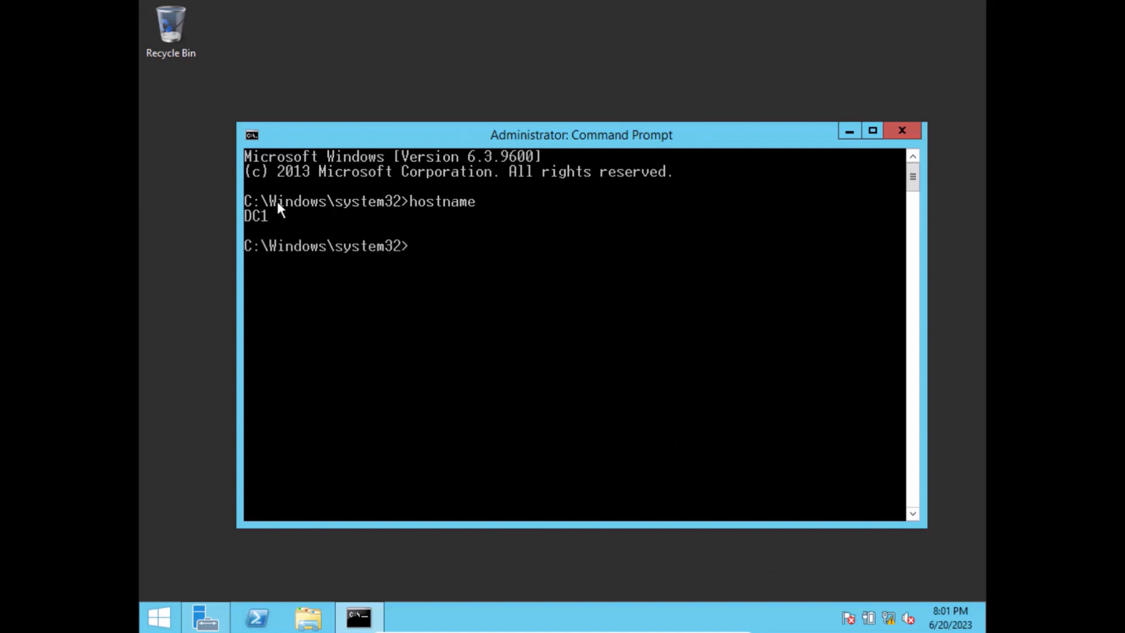
text(ipconfig)
key(Return)
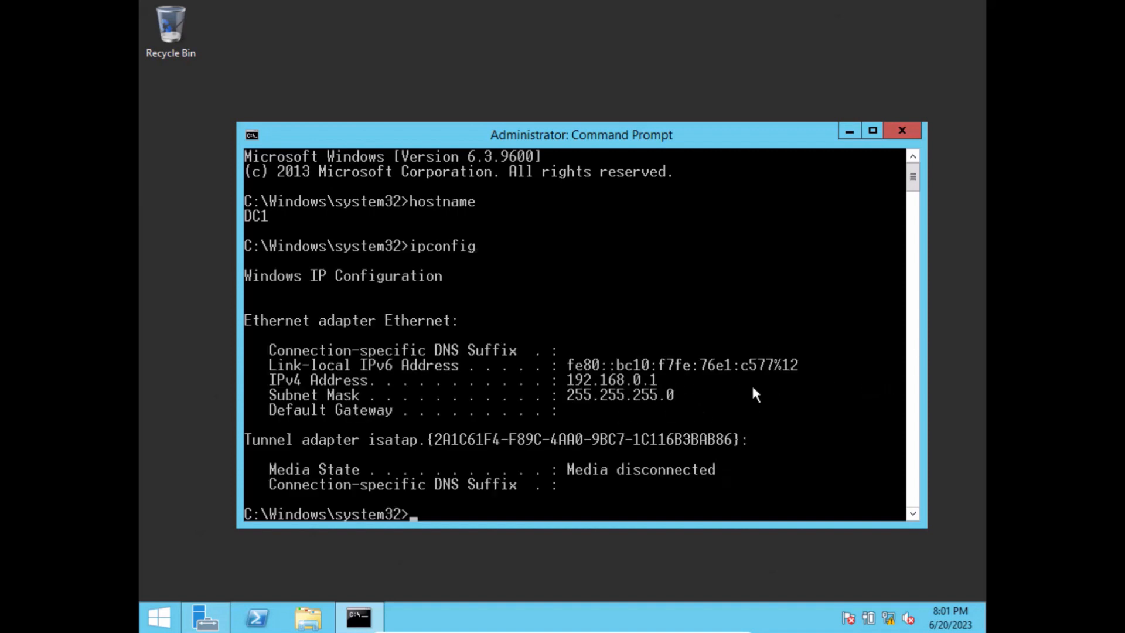
- Use netsh interface ip set address to give the "ethernet" adapter the static address 10.0.0.1 with subnet mask 255.0.0.0
text(i)
text(p)
key(BackSpace)
key(BackSpace)
text(netsh interface )
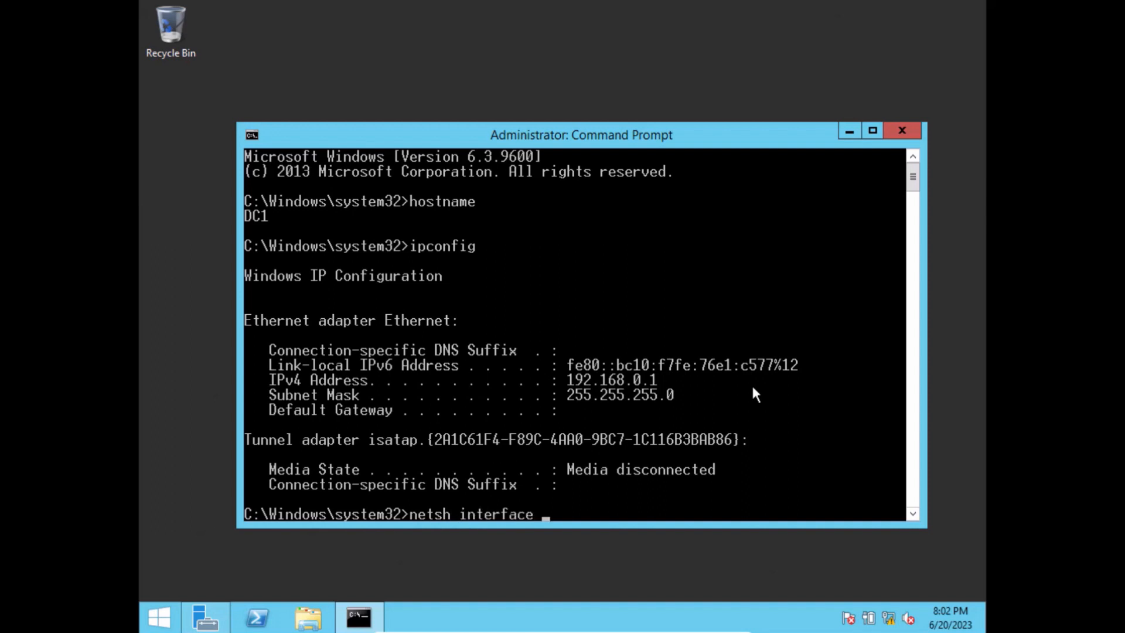
text(ip set addre)
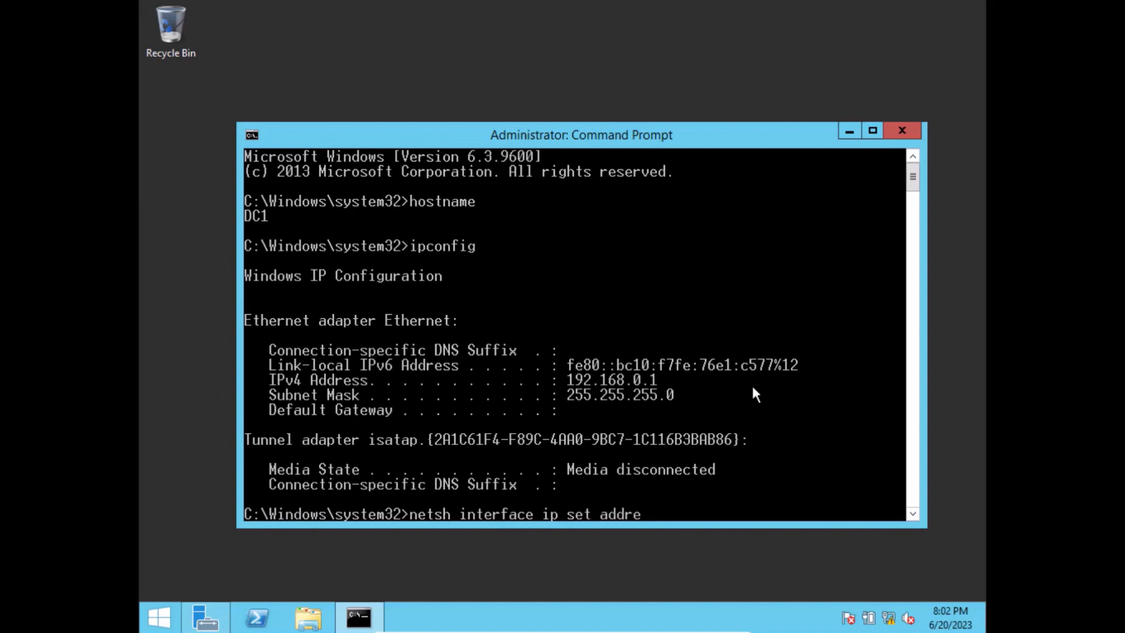
text(ss name="")
key(Left)
text(ethern)
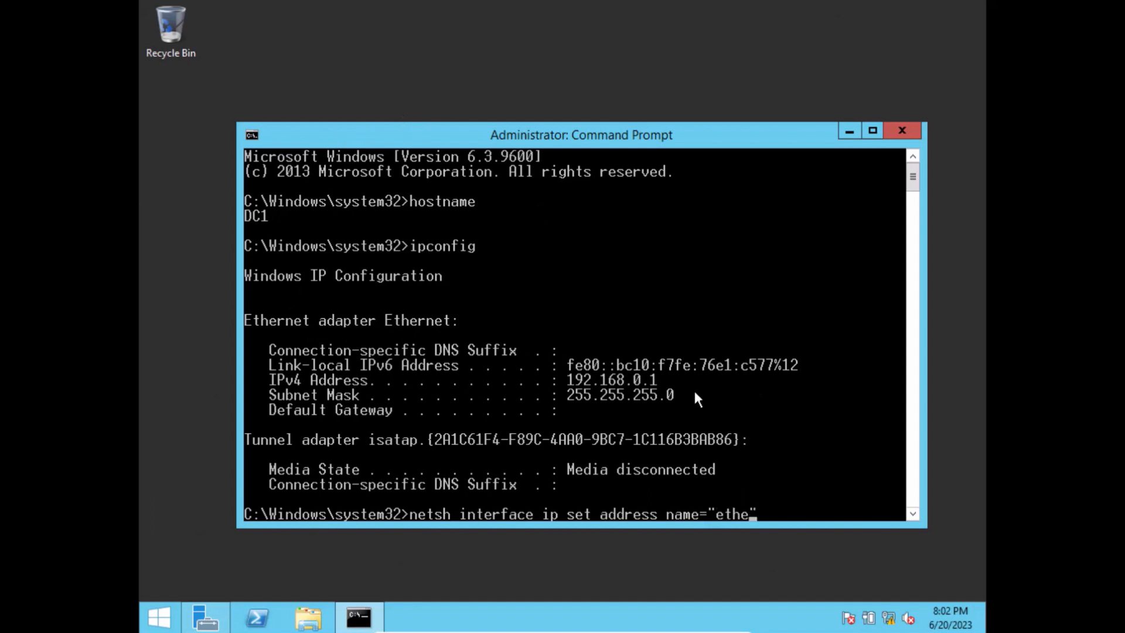
text(et)
key(Right)
text(static 10.0.0.1)
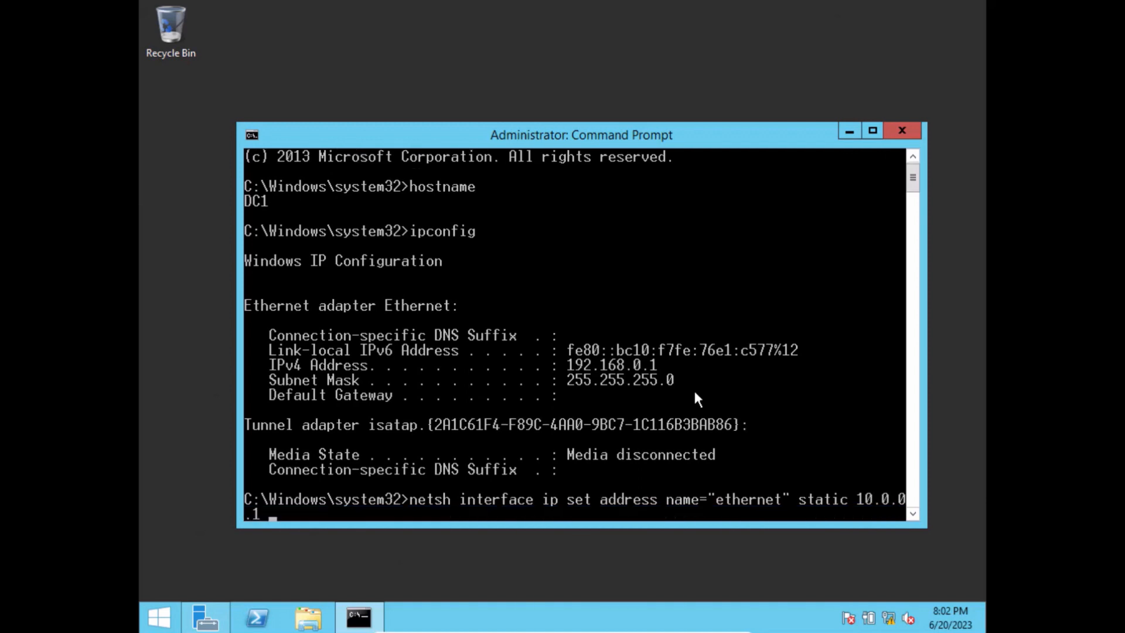
text( 255.0.0.0)
key(Return)
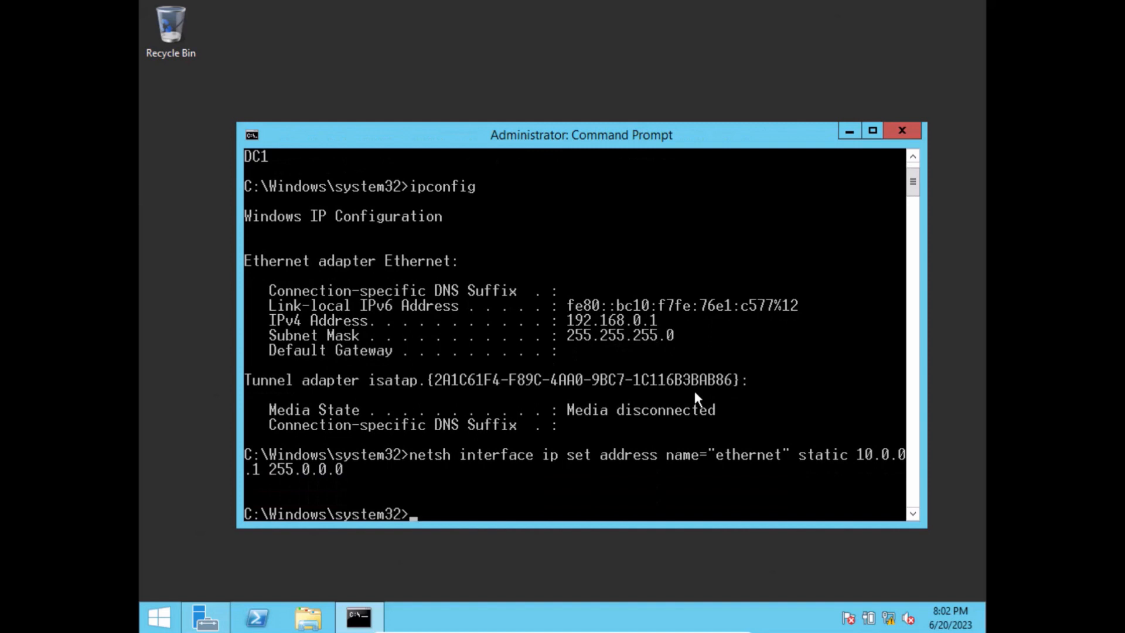
- Run ipconfig to check the address assigned by the netsh command
text(ipconfig)
key(Tab)
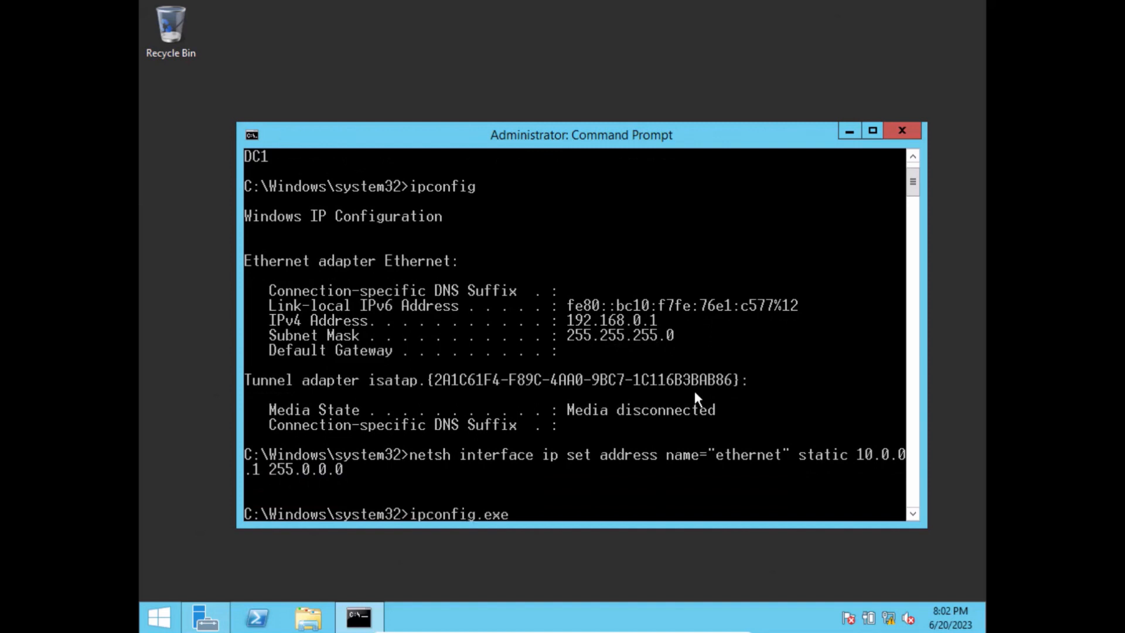
key(BackSpace)
key(BackSpace)
key(BackSpace)
key(BackSpace)
key(Return)
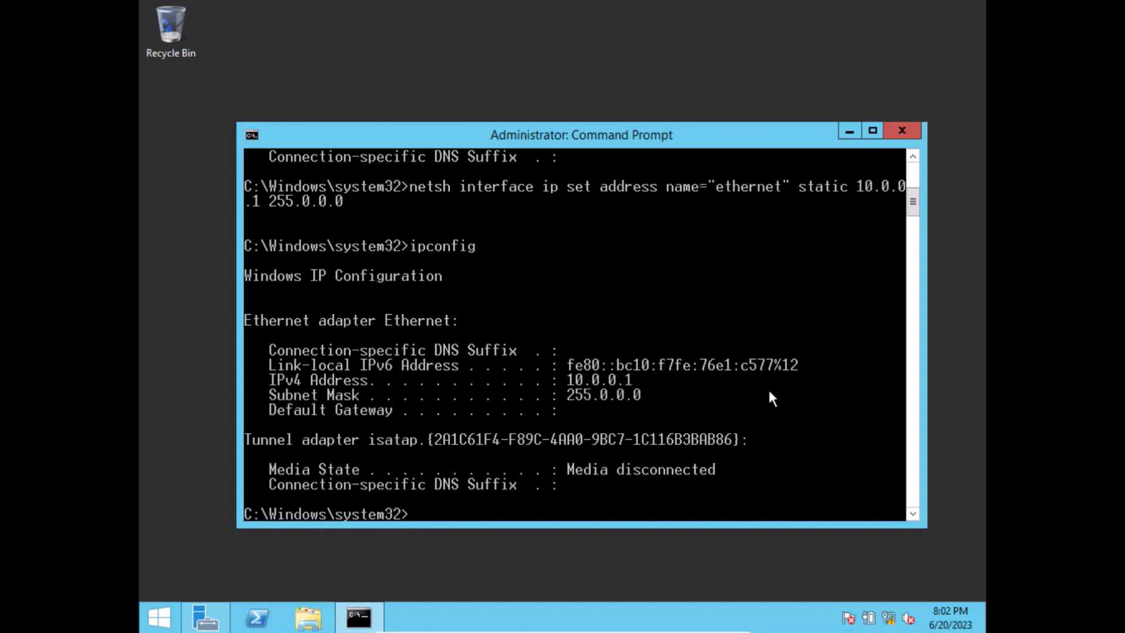
- Rerun the netsh address command for the "ethernet" adapter with static address 192.168.0.1 and subnet mask 255.255.255.0
key(Up)
key(Up)
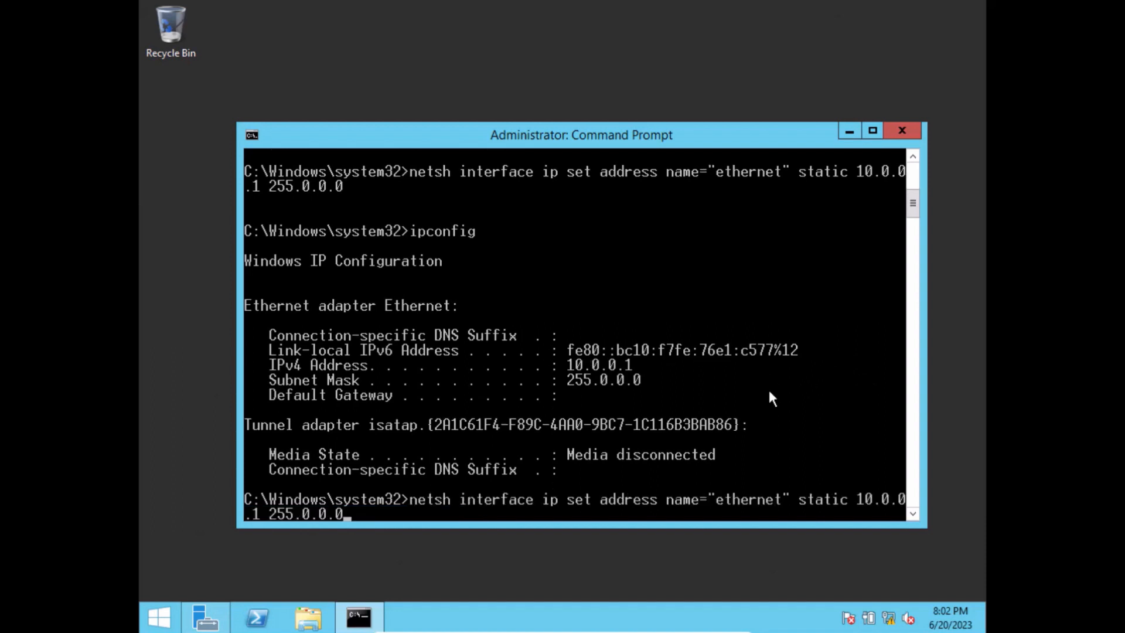
key(Left)
key(Left)
key(Left)
key(Left)
key(Left)
key(Left)
key(Left)
key(Left)
key(Left)
key(Left)
key(Left)
key(Left)
key(Left)
key(Left)
key(Left)
key(Left)
key(Left)
key(Left)
key(Left)
key(Left)
key(Right)
key(Right)
key(Right)
key(Right)
key(Right)
key(Right)
key(Right)
key(Right)
key(Right)
key(Right)
key(Right)
key(Right)
key(Right)
key(Right)
key(Right)
key(Right)
key(Right)
key(Right)
key(Right)
key(Right)
key(BackSpace)
key(BackSpace)
key(BackSpace)
key(BackSpace)
key(BackSpace)
key(BackSpace)
key(BackSpace)
key(BackSpace)
key(BackSpace)
key(BackSpace)
key(BackSpace)
key(BackSpace)
key(BackSpace)
key(BackSpace)
key(BackSpace)
key(BackSpace)
key(BackSpace)
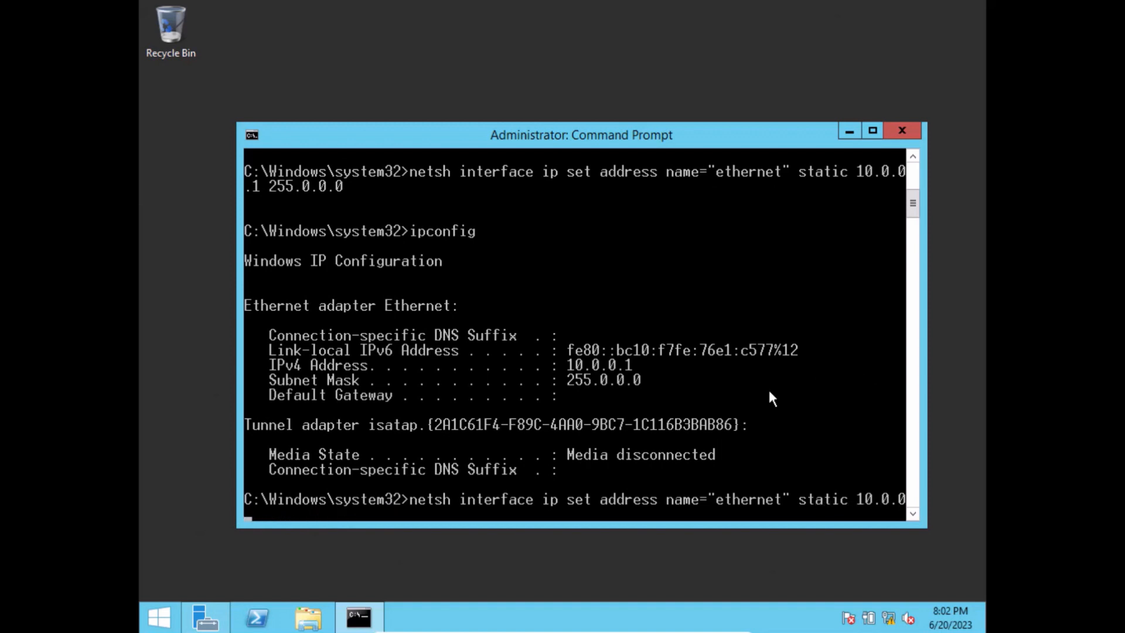
text(92.168.0.1 255.2)
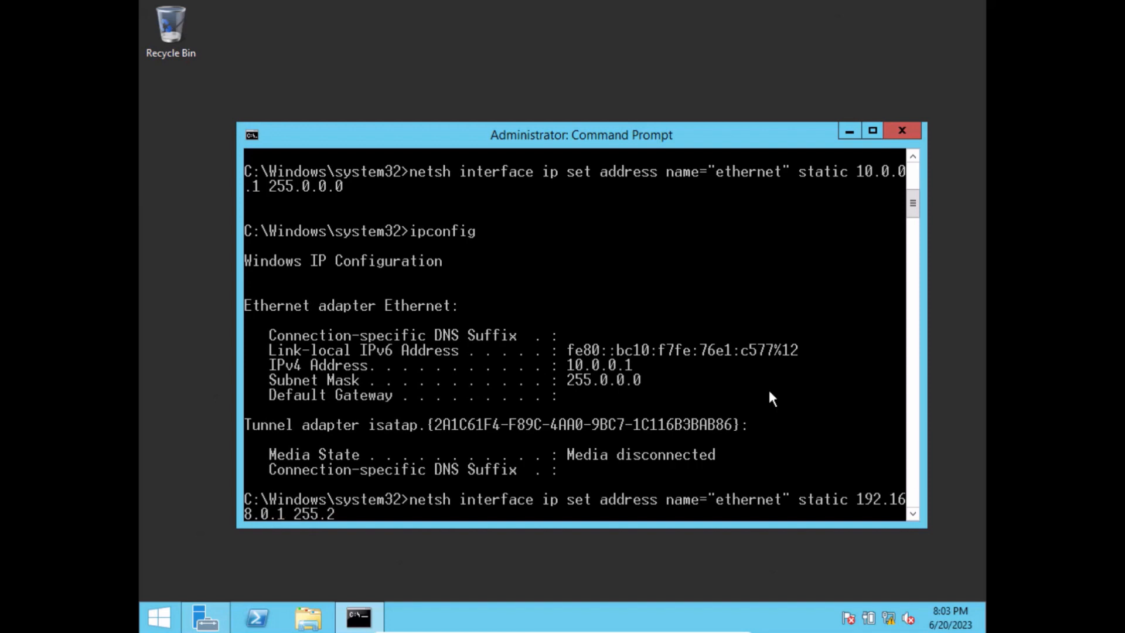
text(55.255.0)
key(Return)
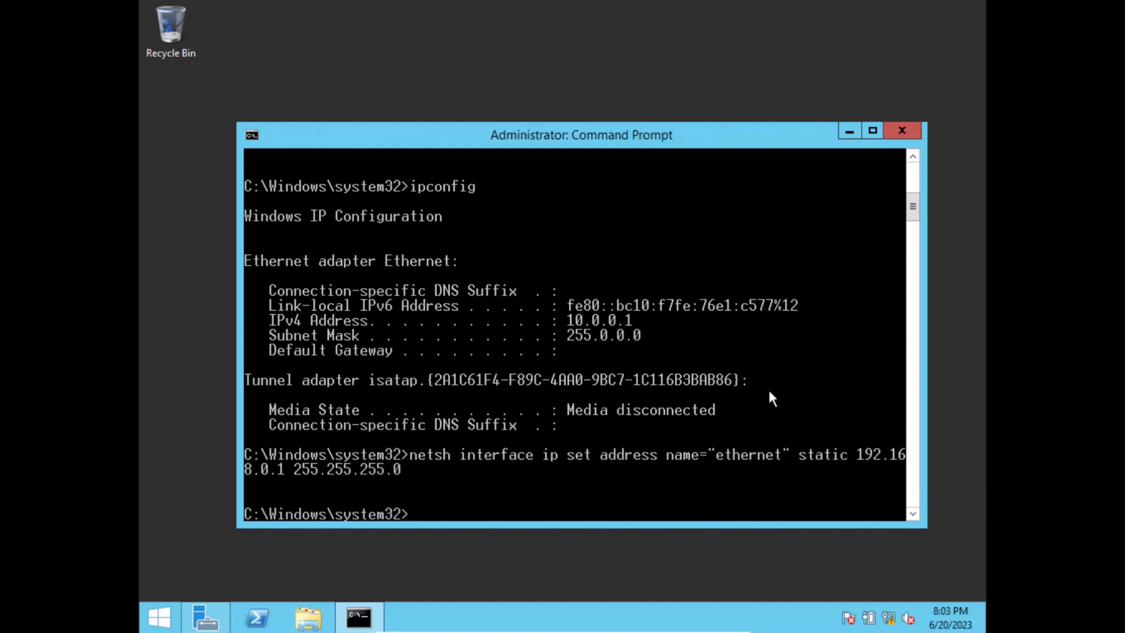
- Clear the console with cls and check the adapter's IPv4 settings again using ipconfig
text(cls)
key(Return)
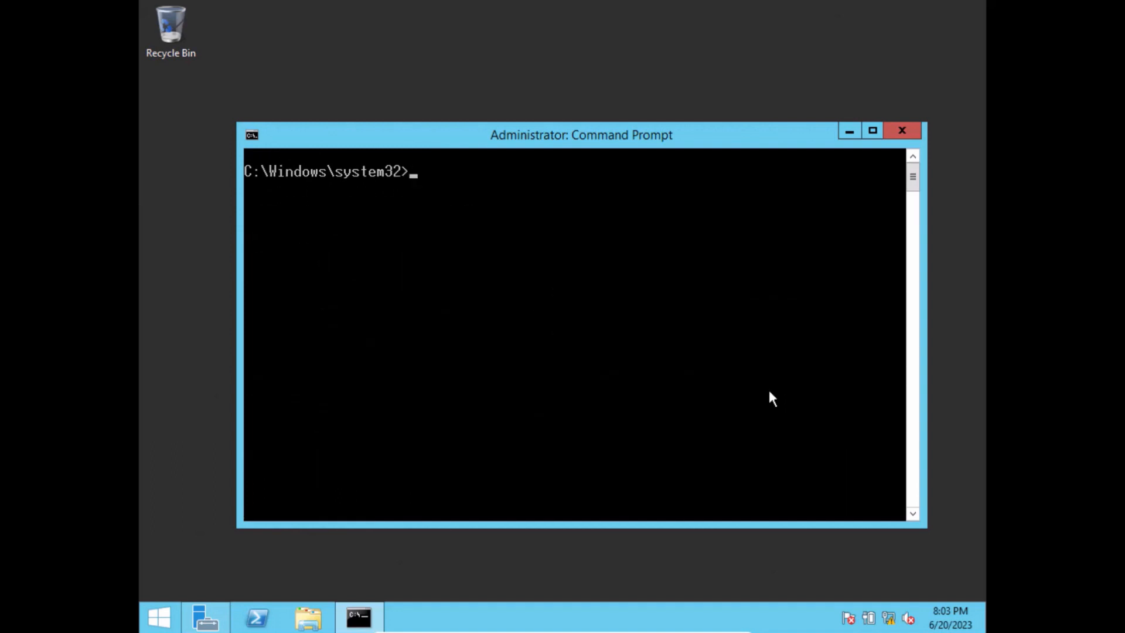
text(ipconfig)
key(Return)
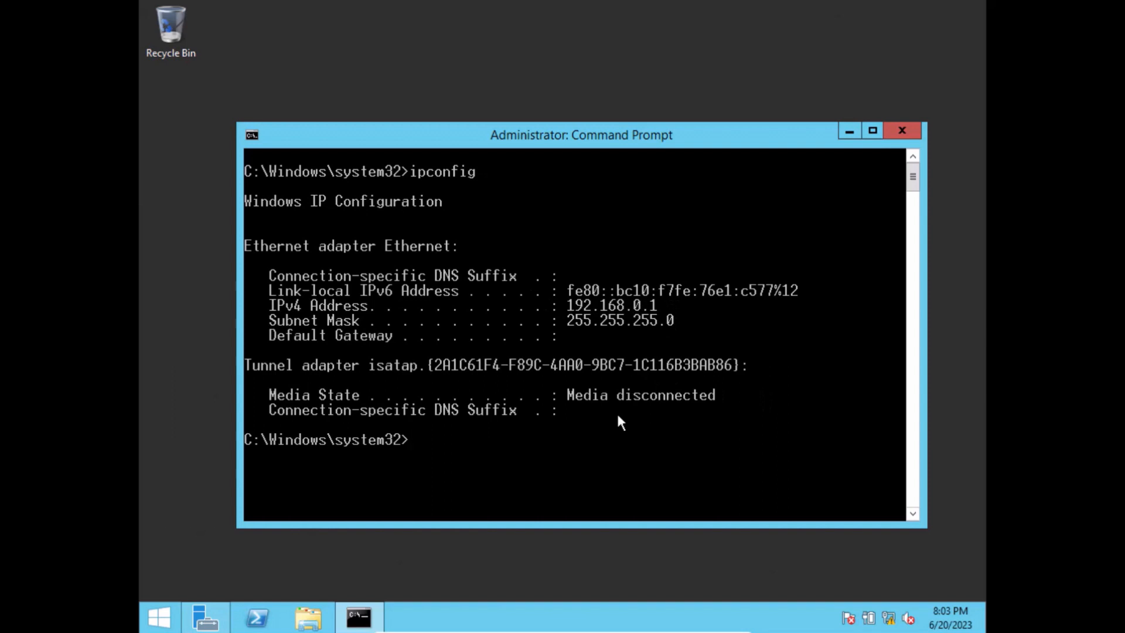
- Ping the server's own address 192.168.0.1 from the command line, stopping the test after a few replies
text(ping 192.168.0.)
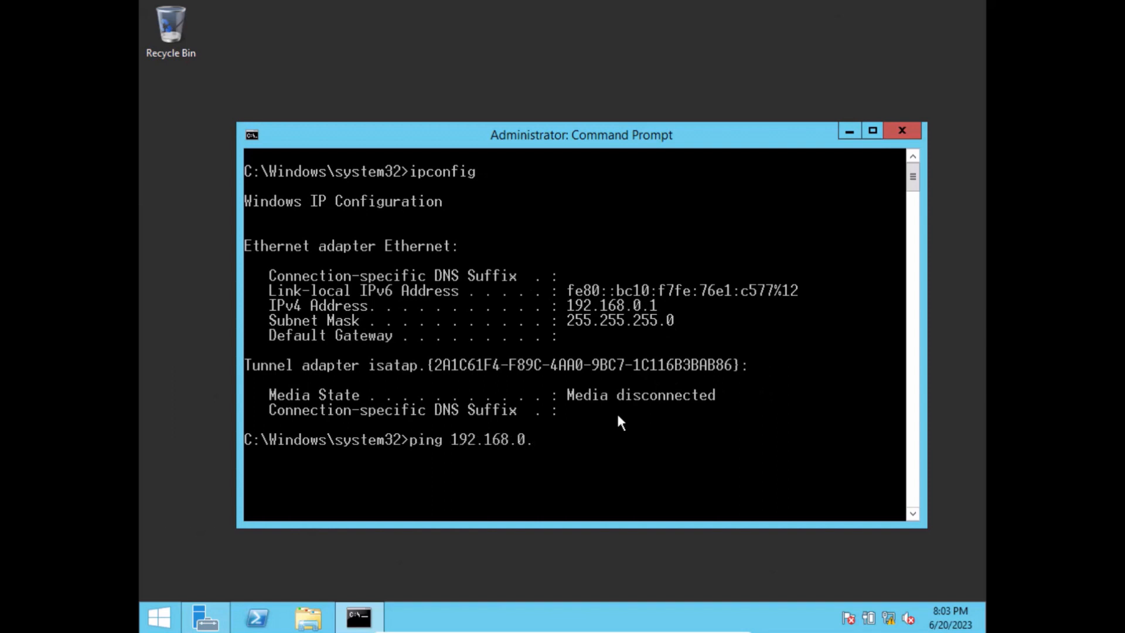
text(1)
key(Return)
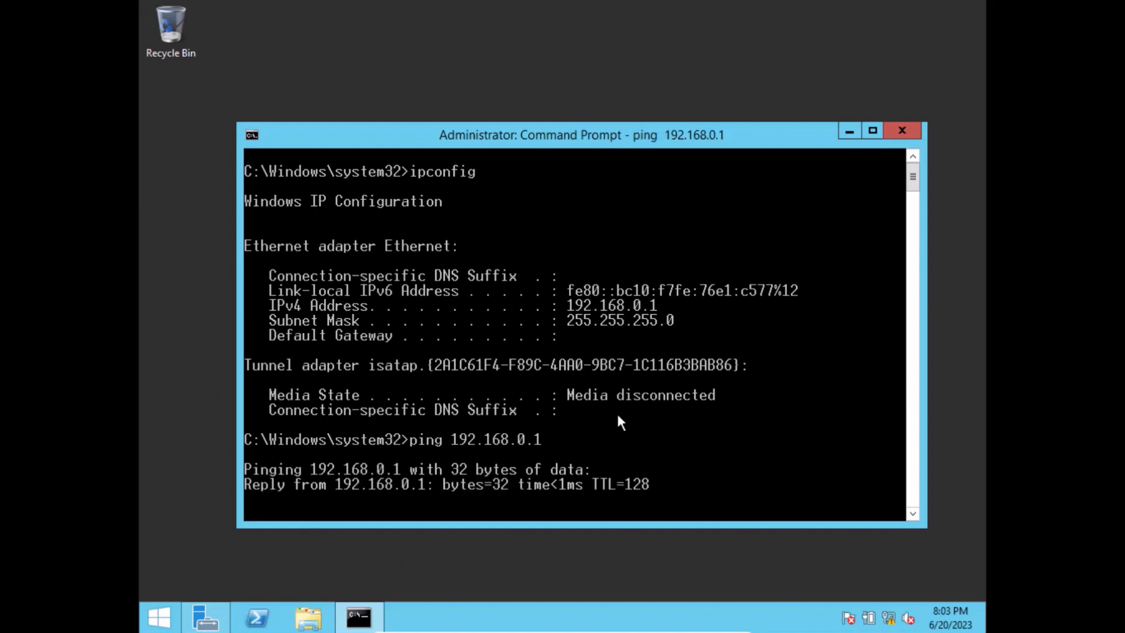
key(ctrl+c)
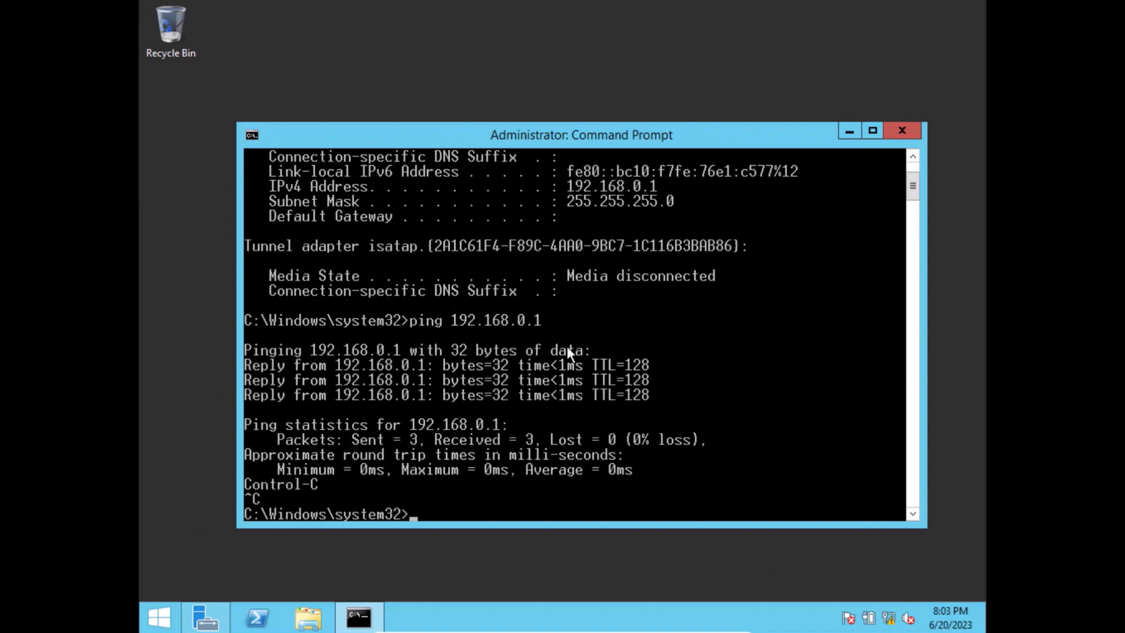
- Run ipconfig /all and examine the Ethernet adapter's full configuration, including its DNS server entry
text(ipconfig /all)
key(Return)
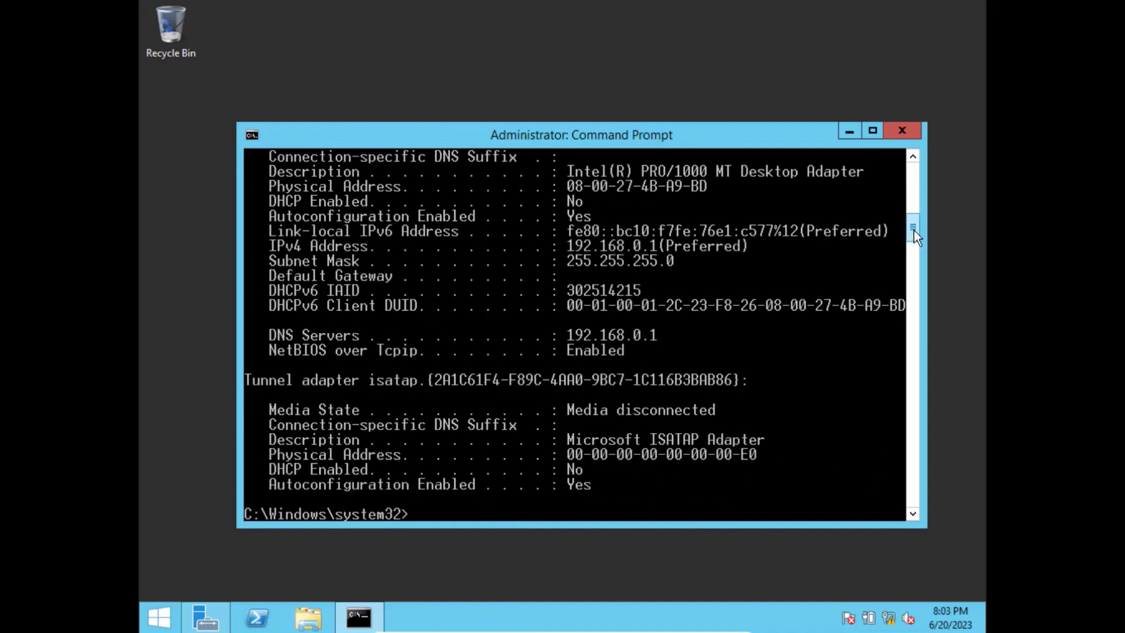
mouse_move(914, 231)
mouse_down()
mouse_move(912, 192)
mouse_move(913, 226)
mouse_up()
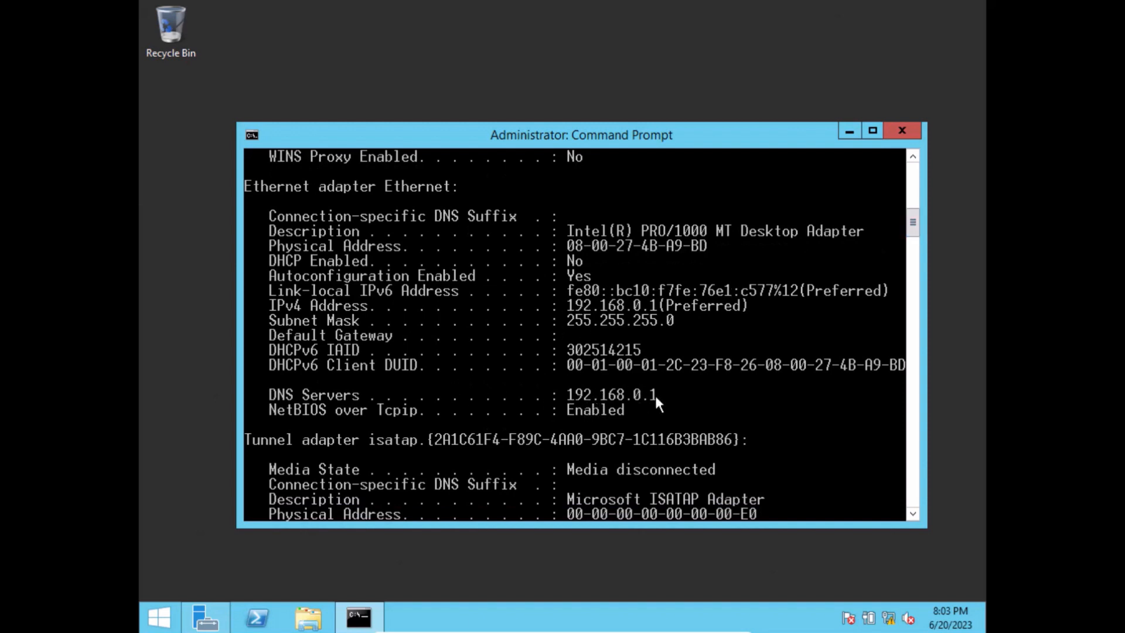
key(Return)
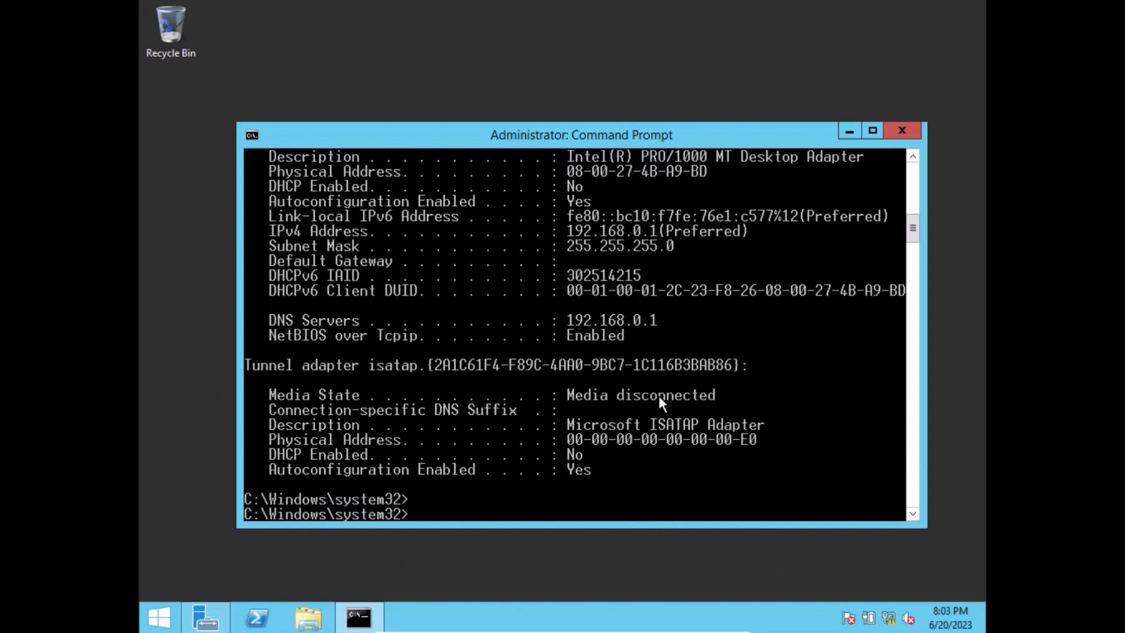
- Clear the console with cls and close the Command Prompt window
text(cls)
key(Return)
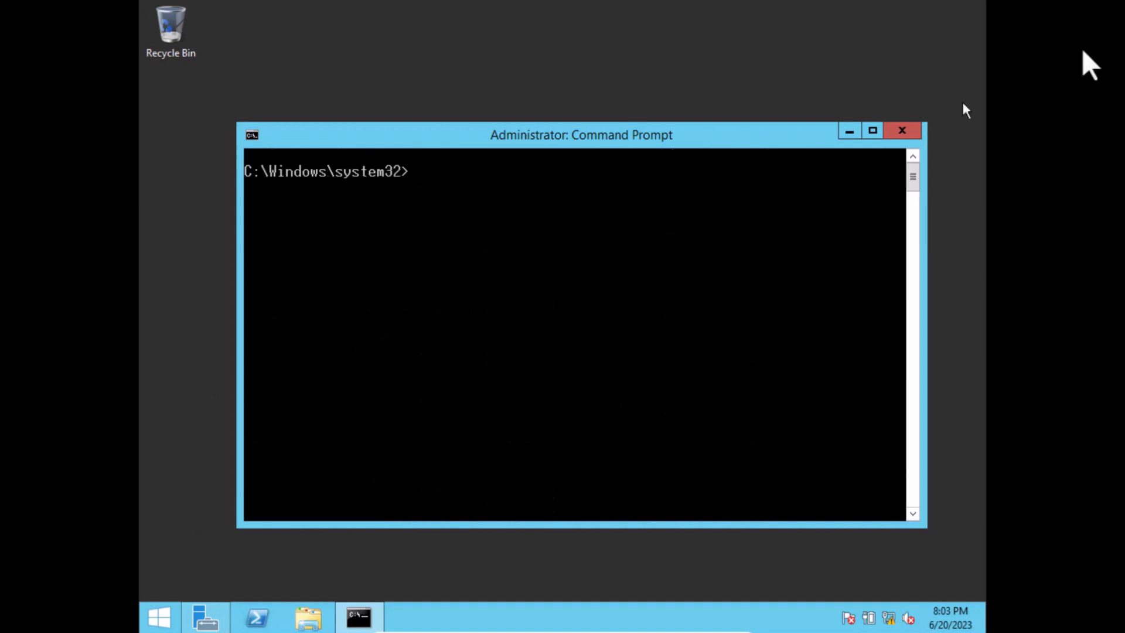
click(898, 131)
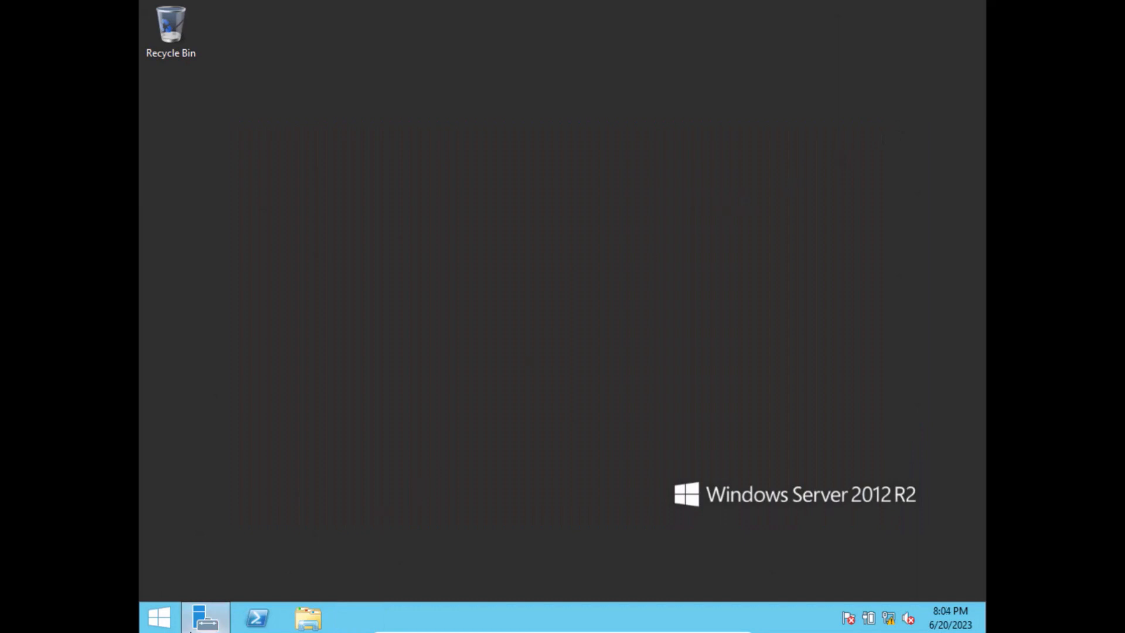
click(209, 623)
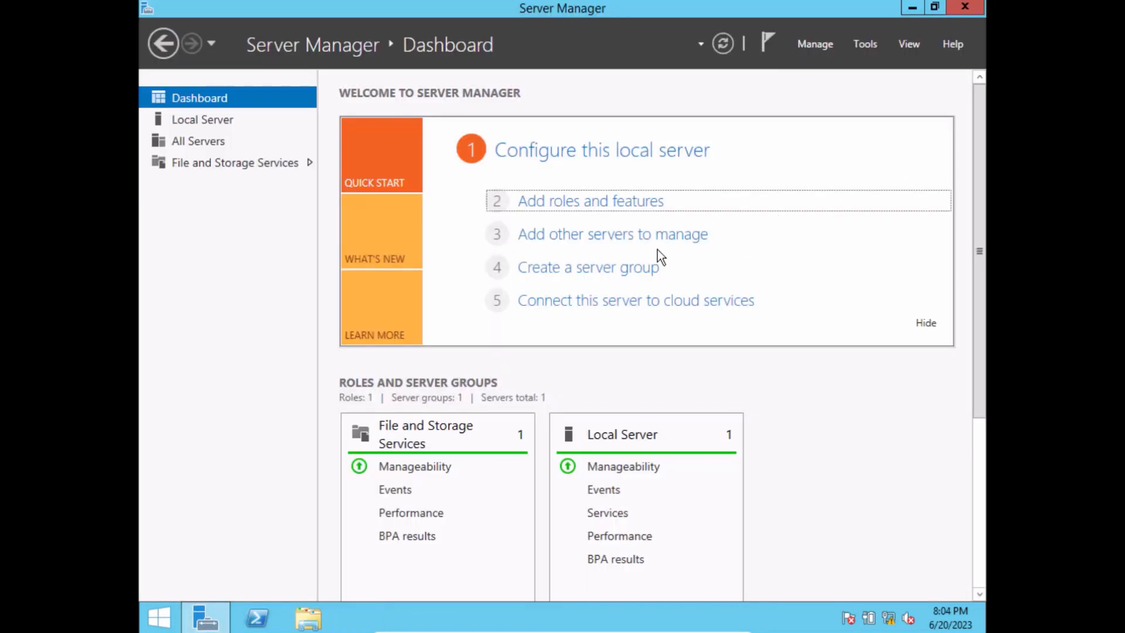
click(600, 201)
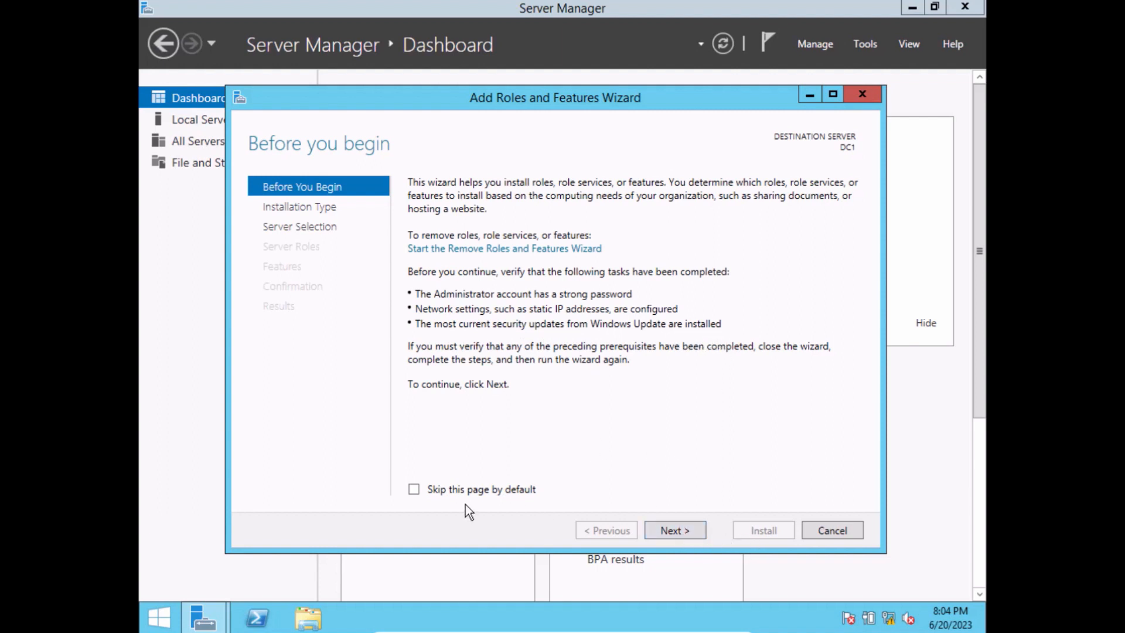
click(497, 486)
click(496, 485)
click(677, 530)
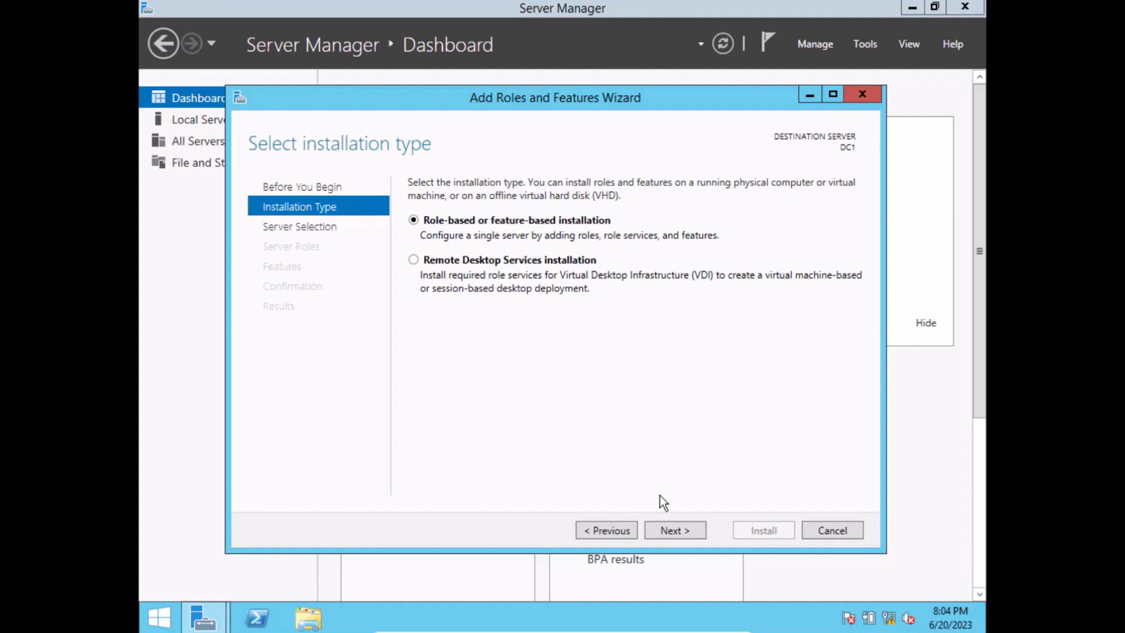
click(692, 529)
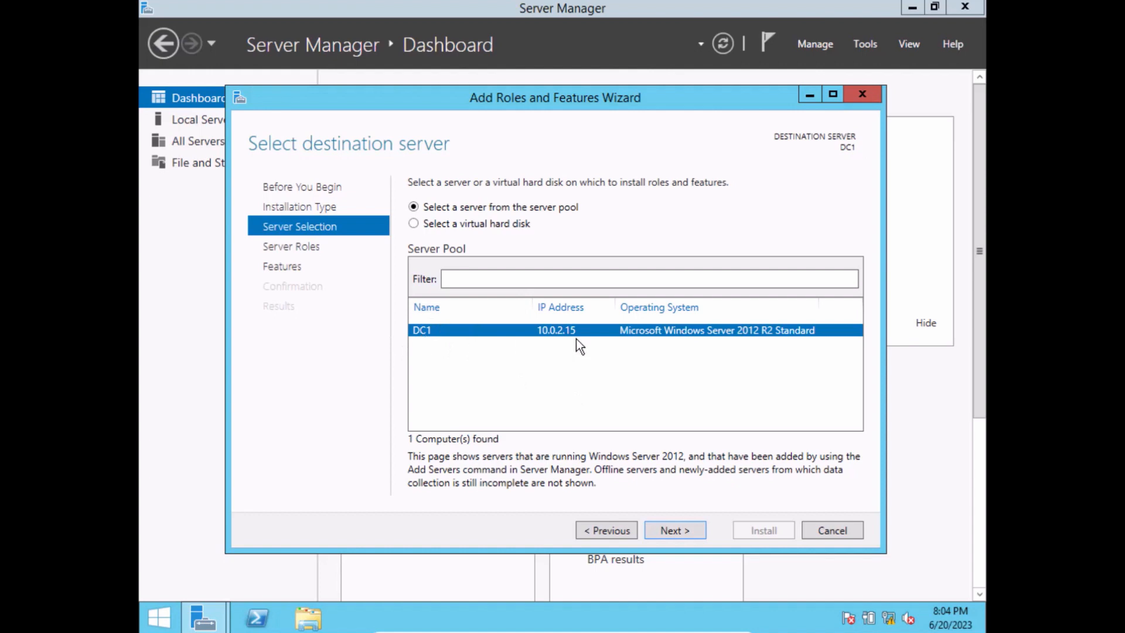
click(609, 529)
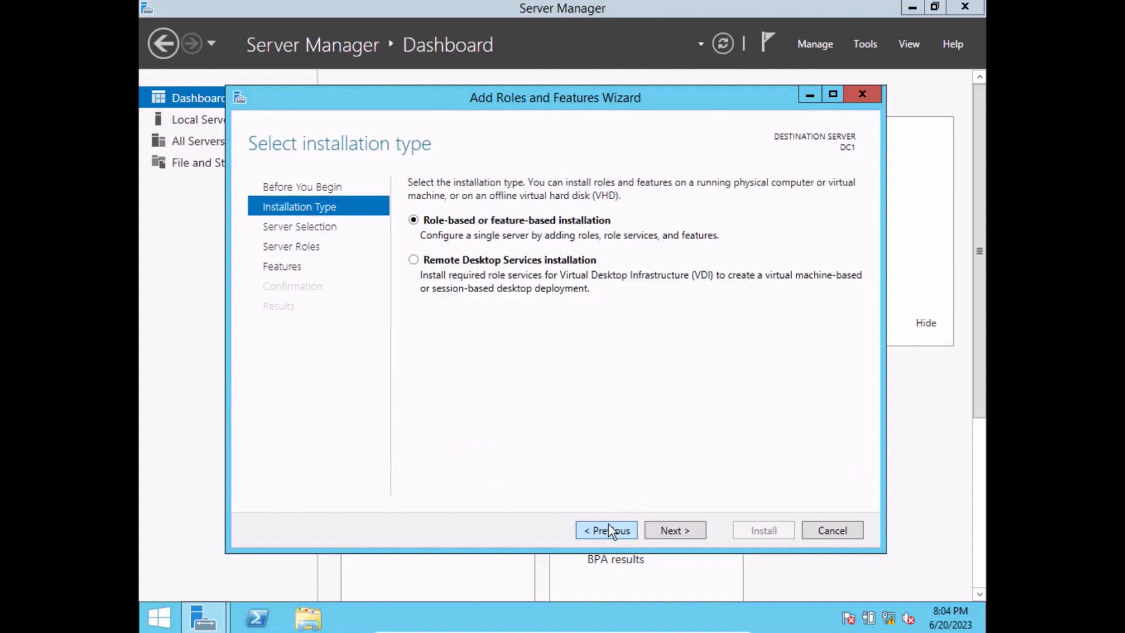
click(669, 529)
click(623, 530)
click(832, 534)
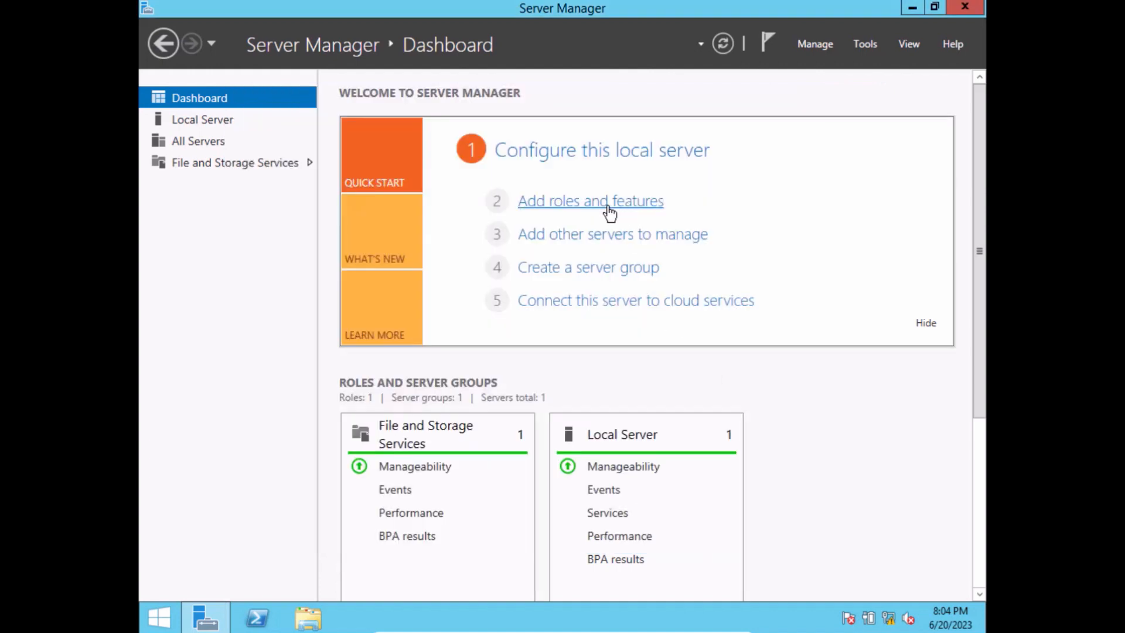
- Sign out of the ADMIN session and send the secure attention sequence to the virtual machine to reach account selection
click(164, 618)
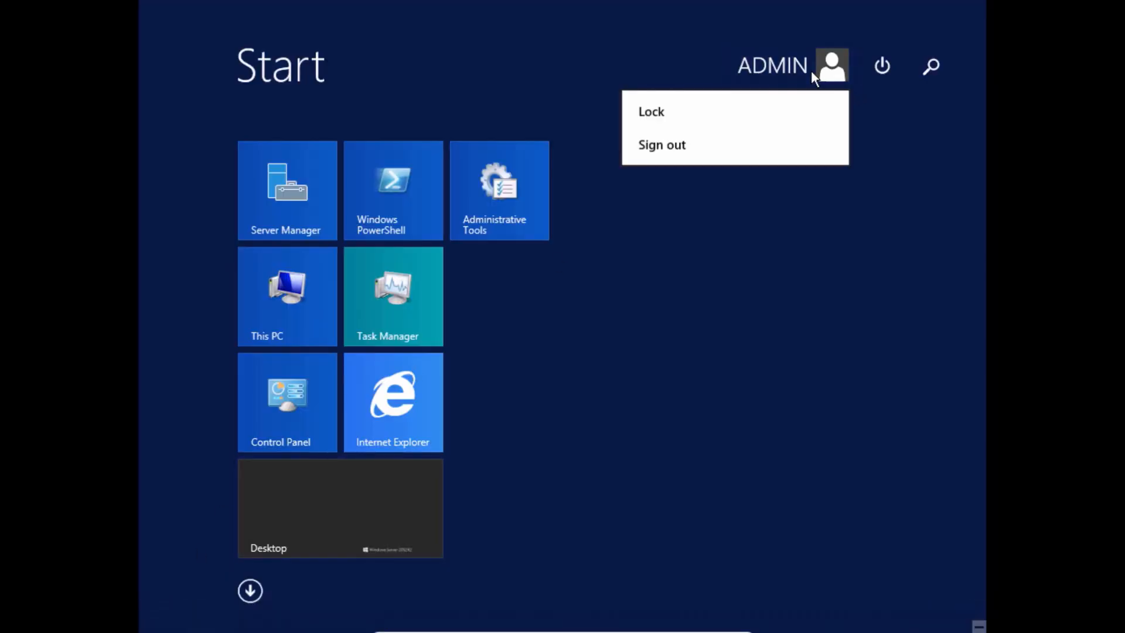
click(734, 124)
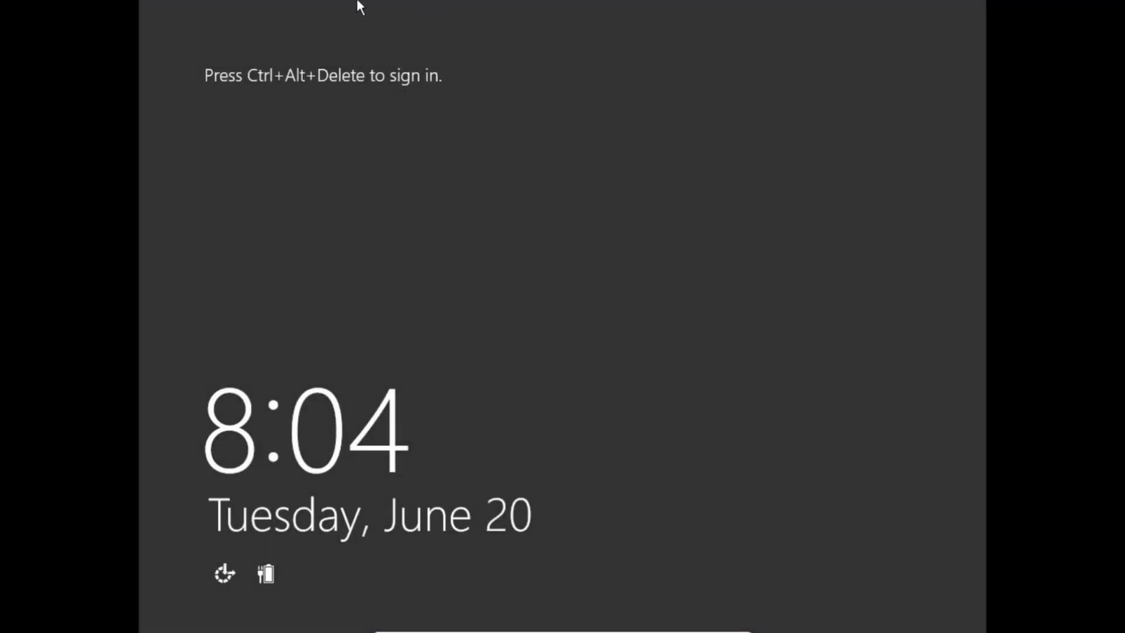
mouse_move(560, 586)
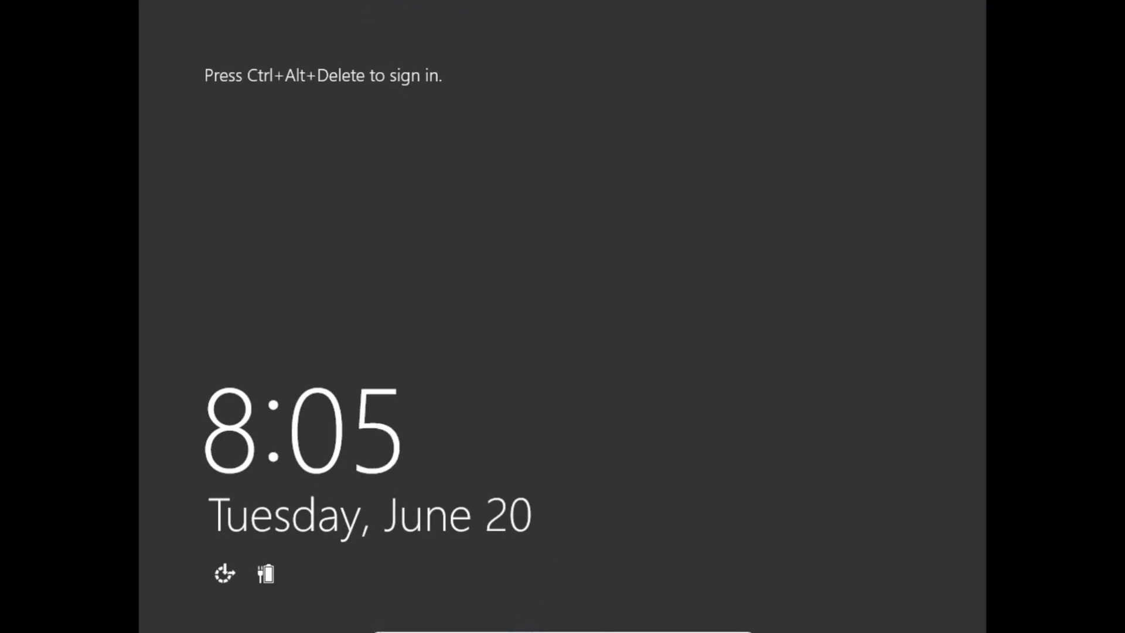
click(529, 624)
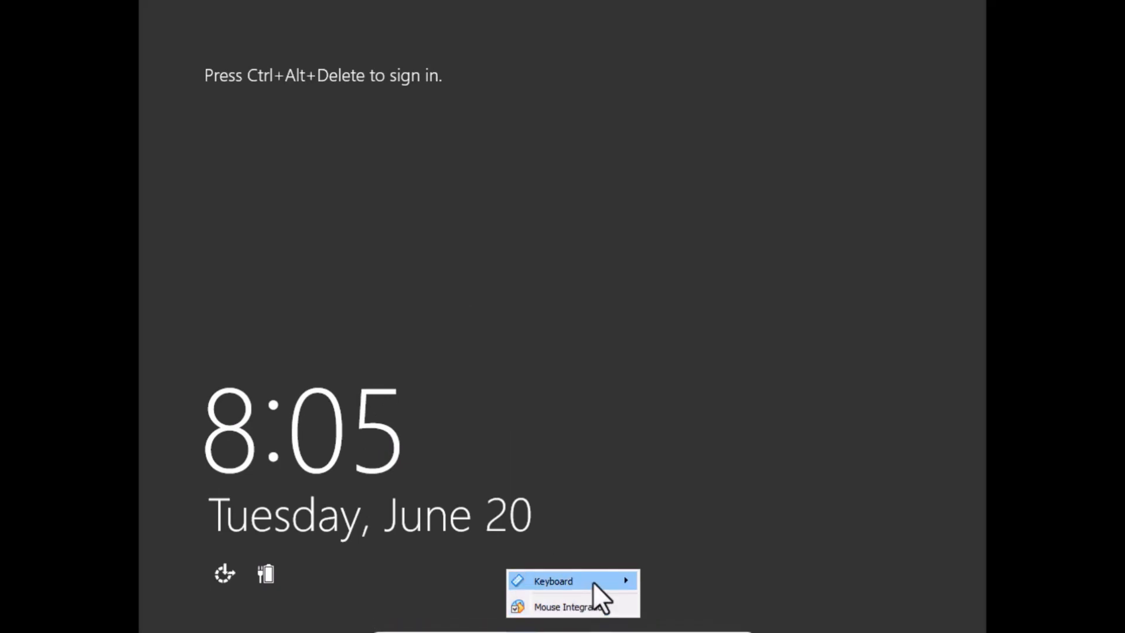
mouse_move(594, 581)
click(710, 532)
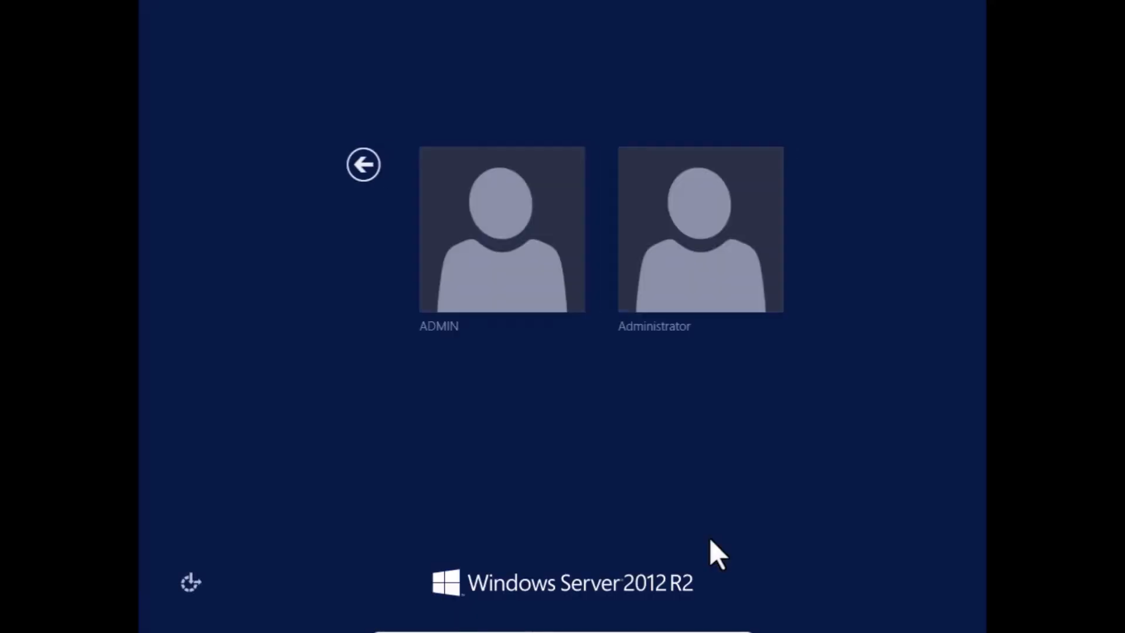
- Sign in to the ADMIN account by entering the account password
click(502, 234)
text(*****)
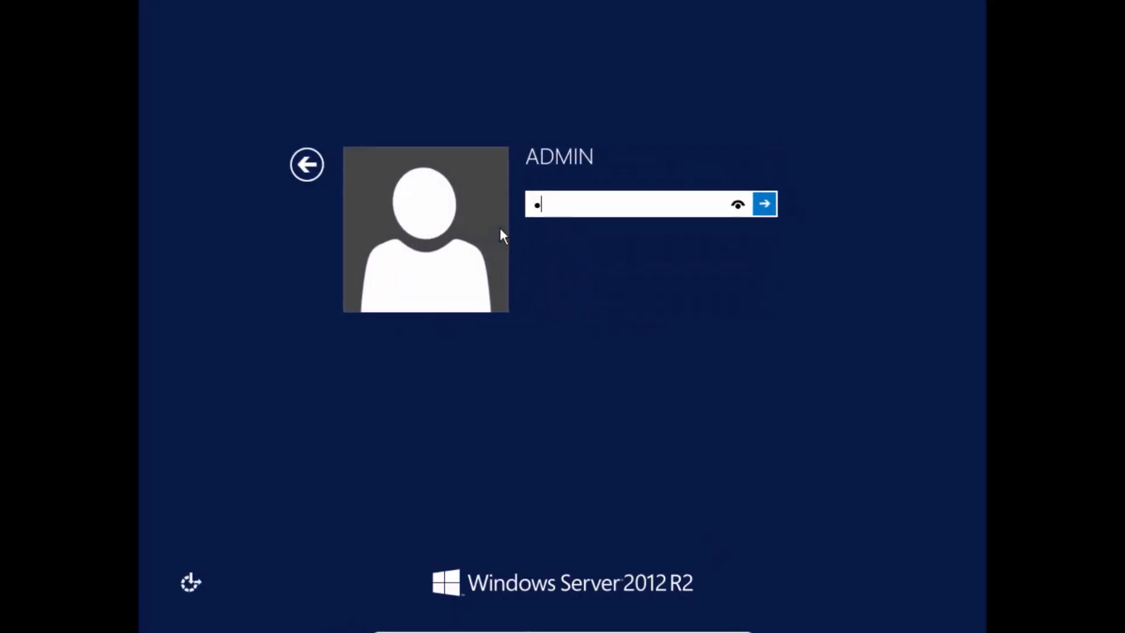
text(***)
key(Return)
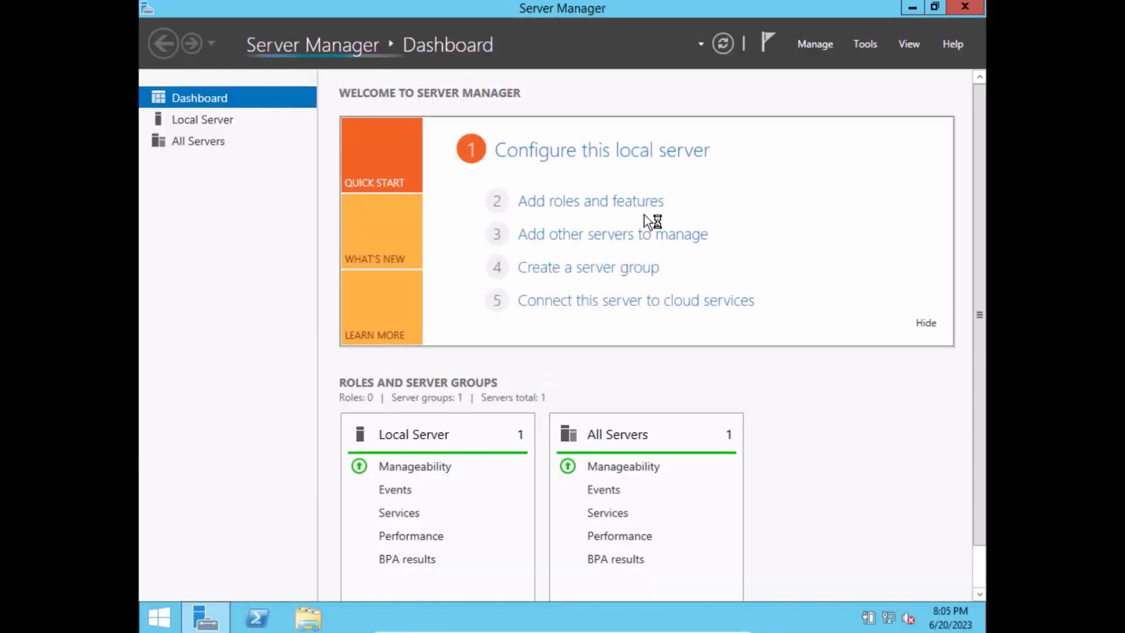
- Start adding roles and features, using a role-based or feature-based installation with DC1 from the server pool as the destination
click(615, 202)
click(730, 371)
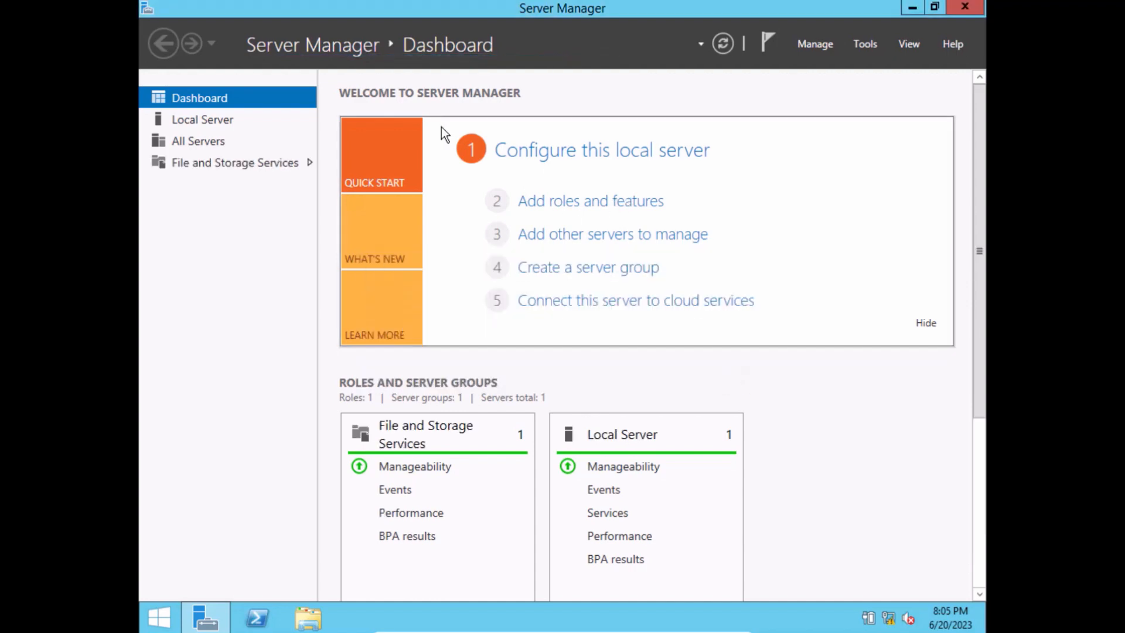
click(614, 205)
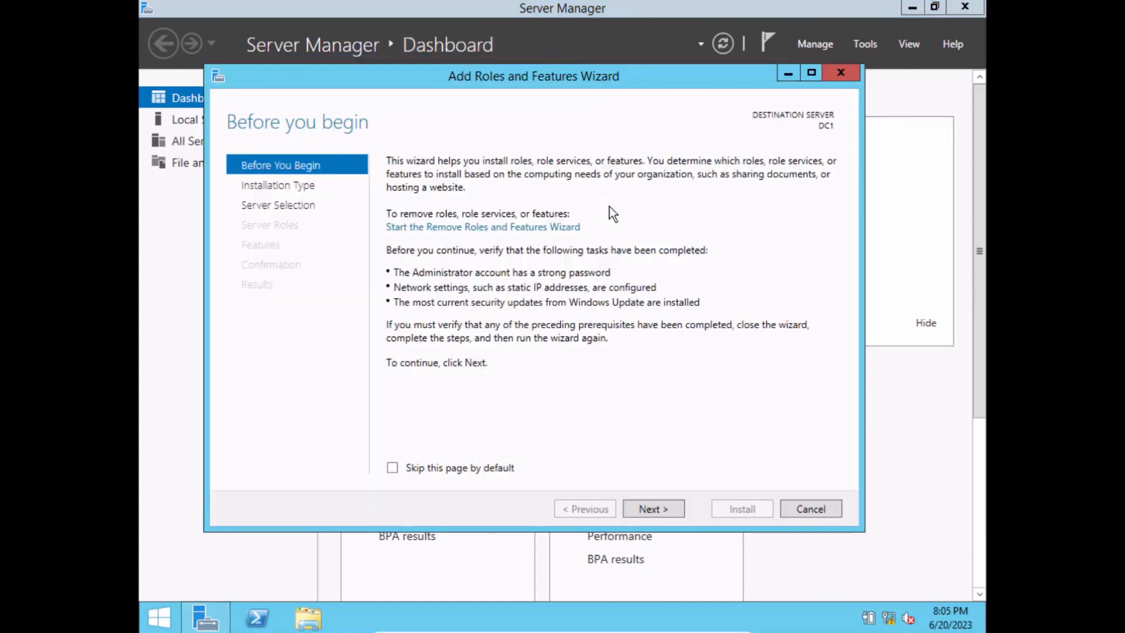
click(653, 514)
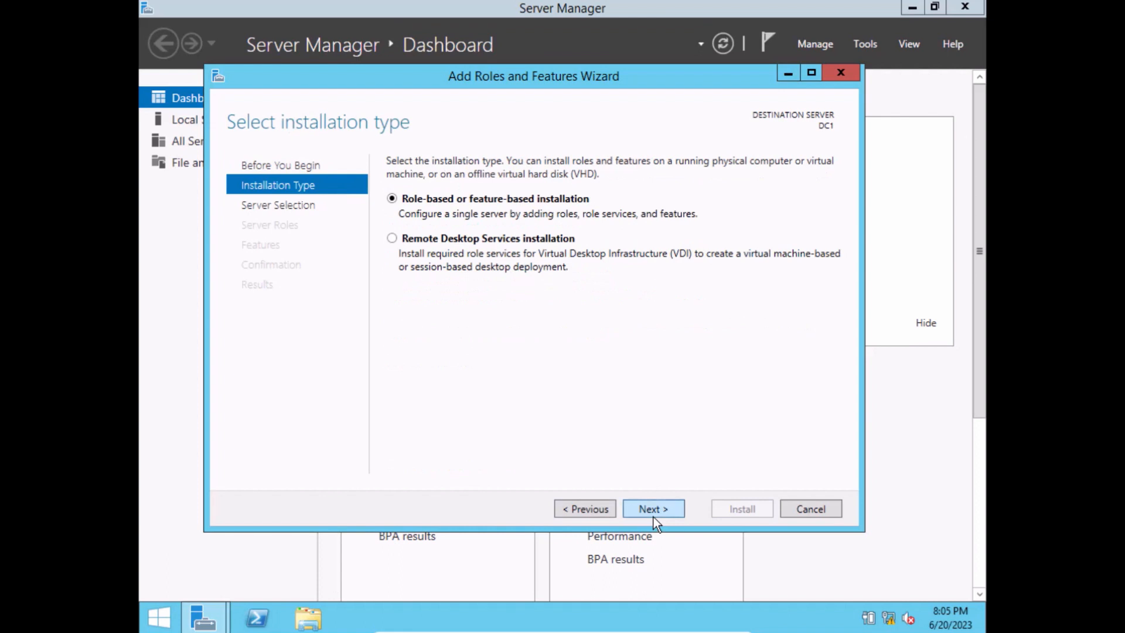
click(653, 510)
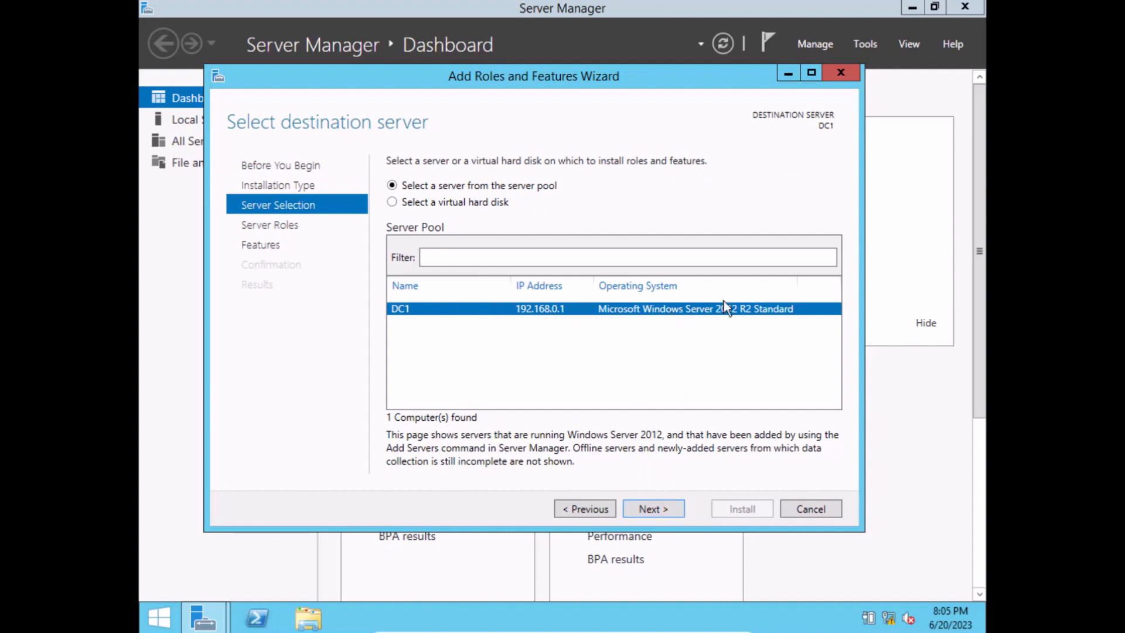
click(654, 509)
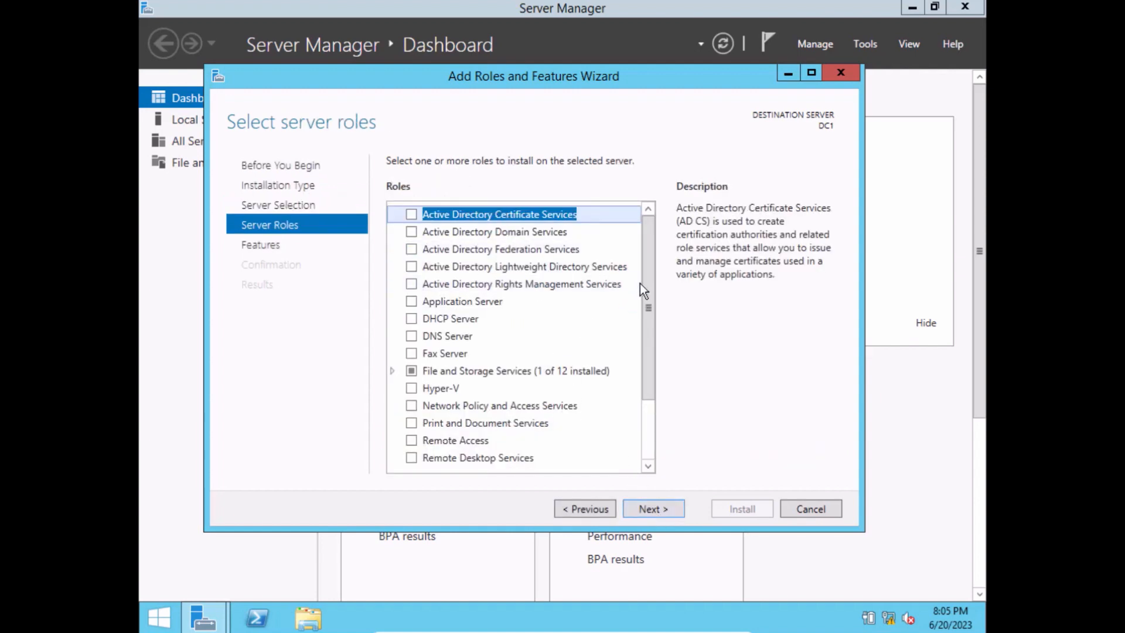
- Select the Active Directory Domain Services role and add its required features, including the management tools
drag(646, 285, 652, 375)
drag(651, 322, 656, 226)
drag(648, 237, 655, 206)
click(507, 233)
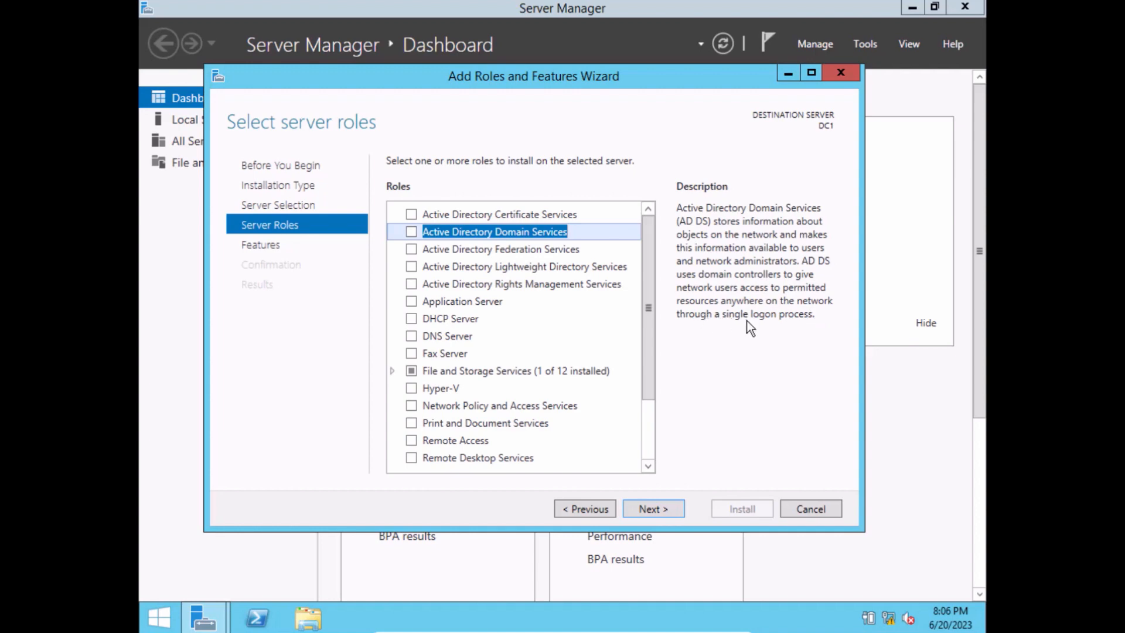
click(411, 232)
click(668, 442)
click(409, 235)
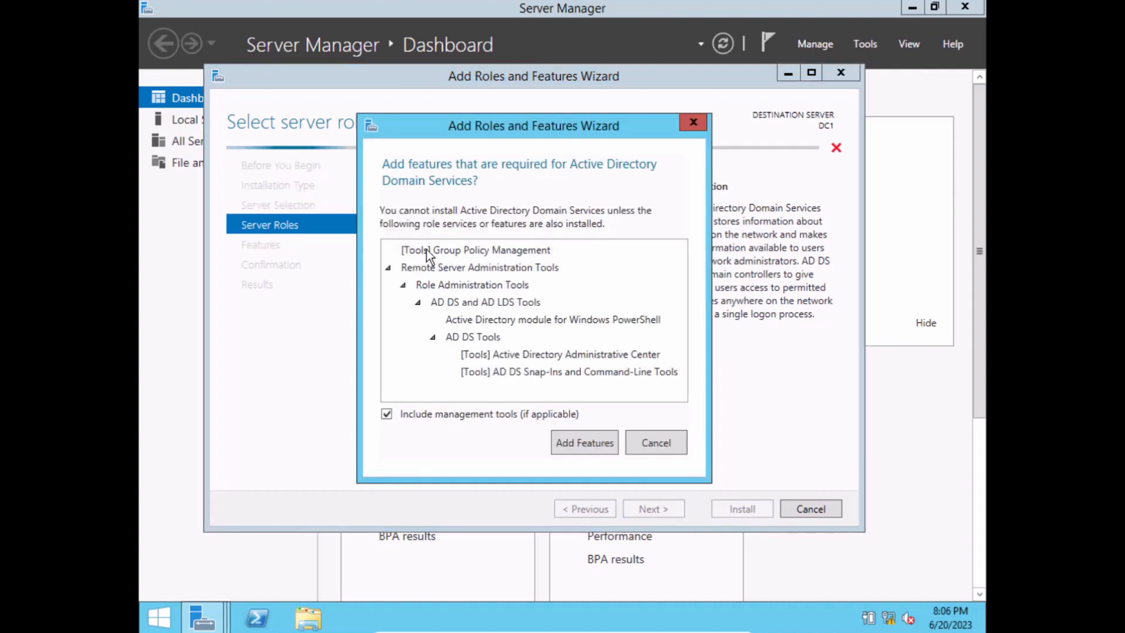
click(576, 444)
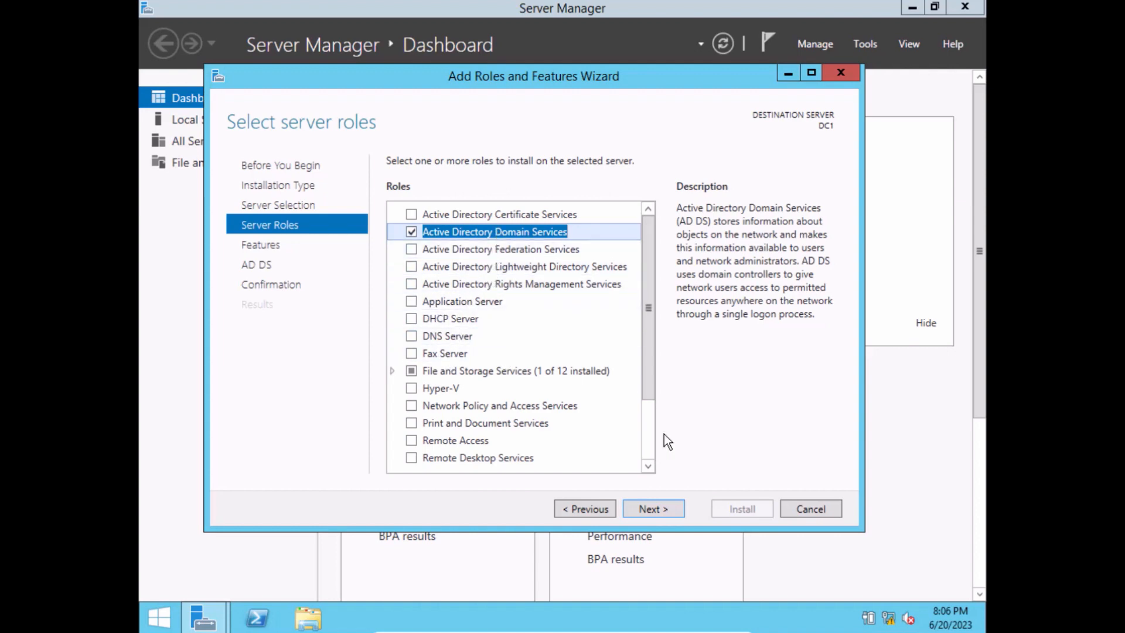
- Keep the preselected features, install Active Directory Domain Services on DC1, and close the wizard once installation completes
click(668, 508)
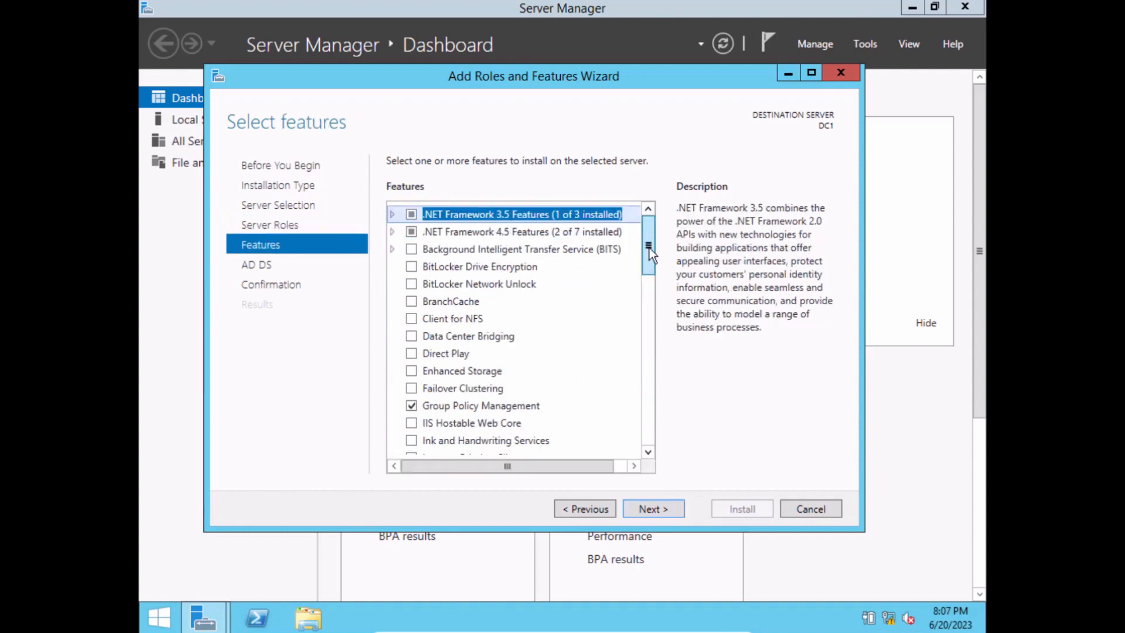
drag(647, 249, 645, 428)
click(652, 509)
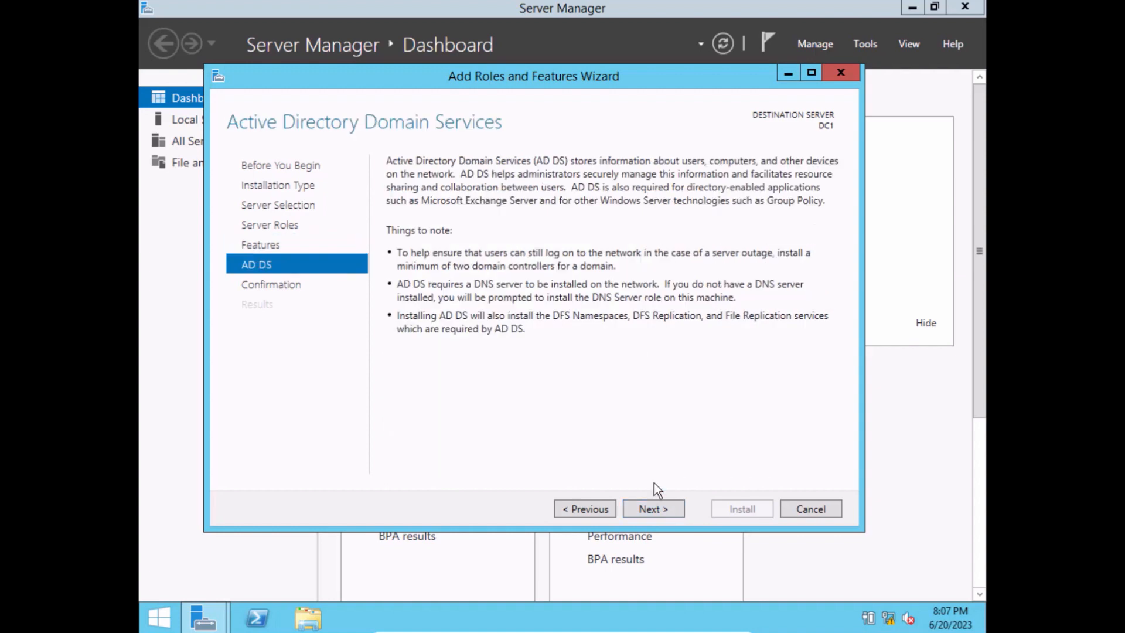
click(667, 511)
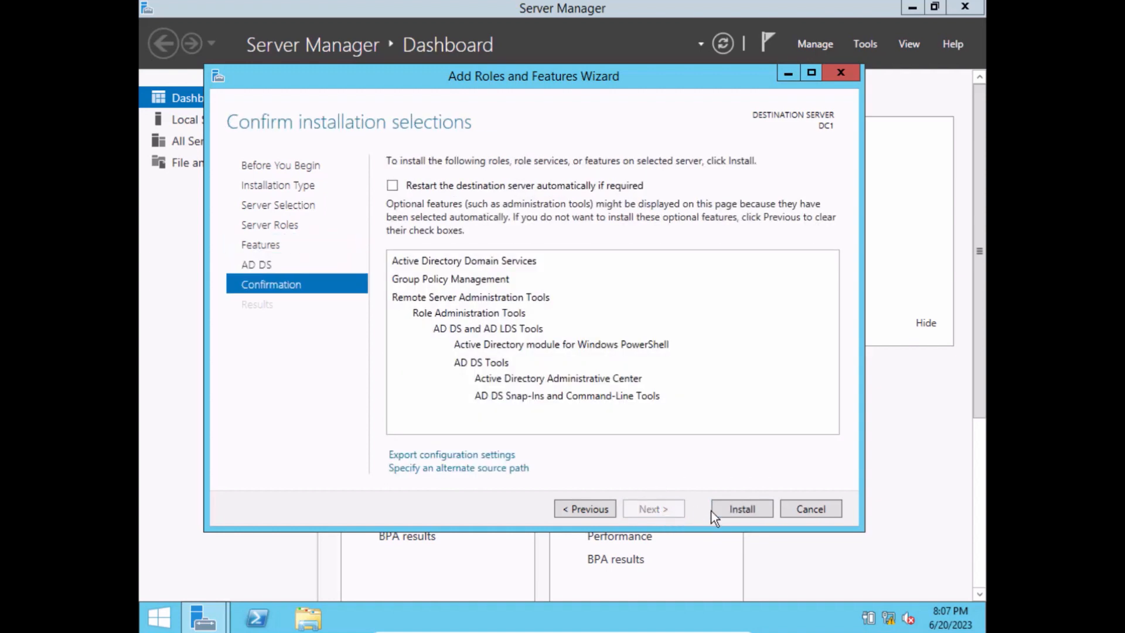
click(733, 512)
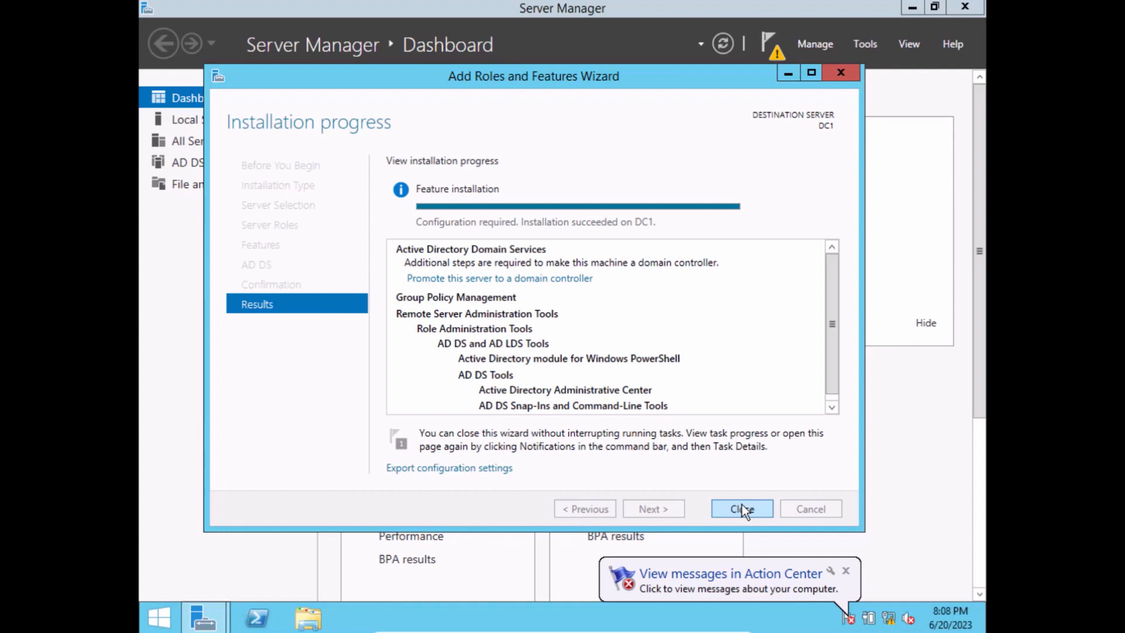
click(741, 506)
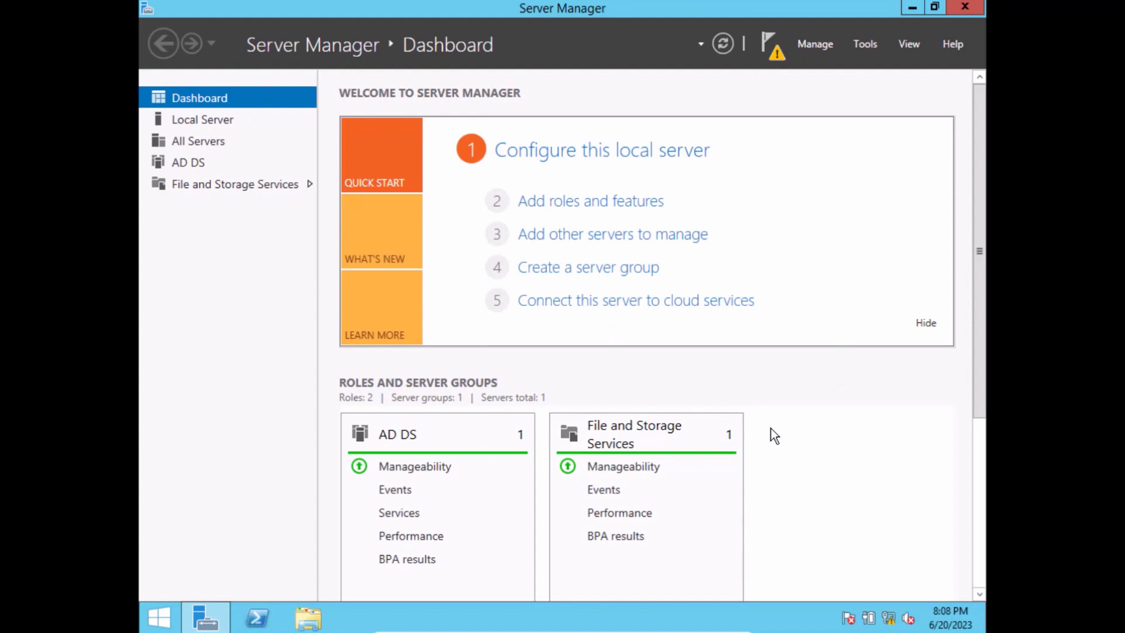
- Check the post-deployment notification, open Active Directory Users and Computers, dismiss its warning, and close the console
click(772, 51)
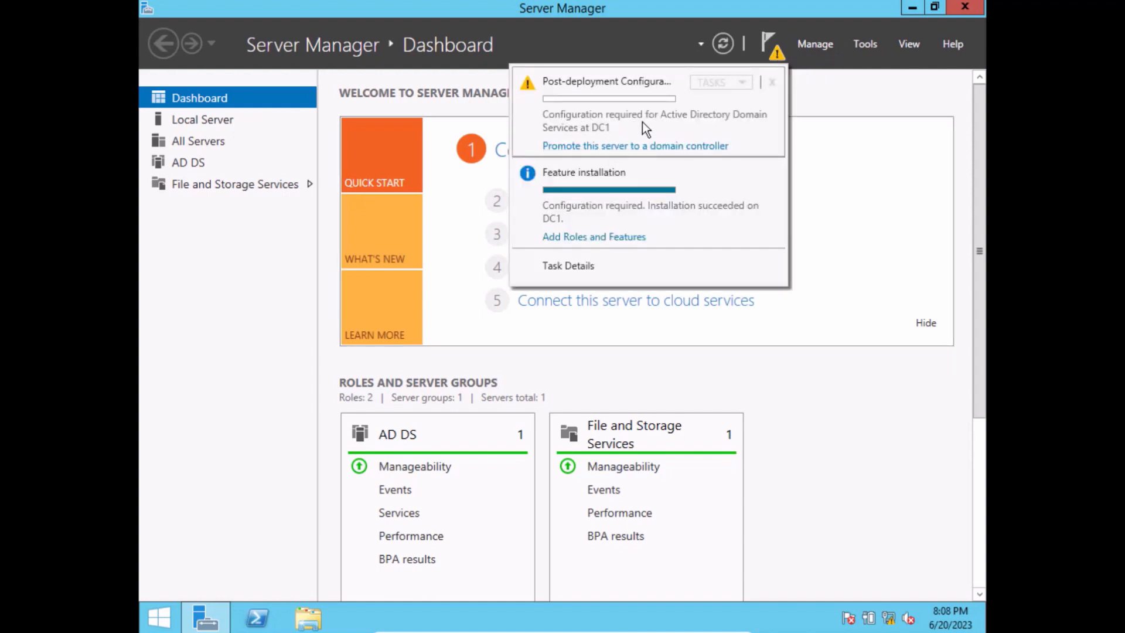
click(868, 164)
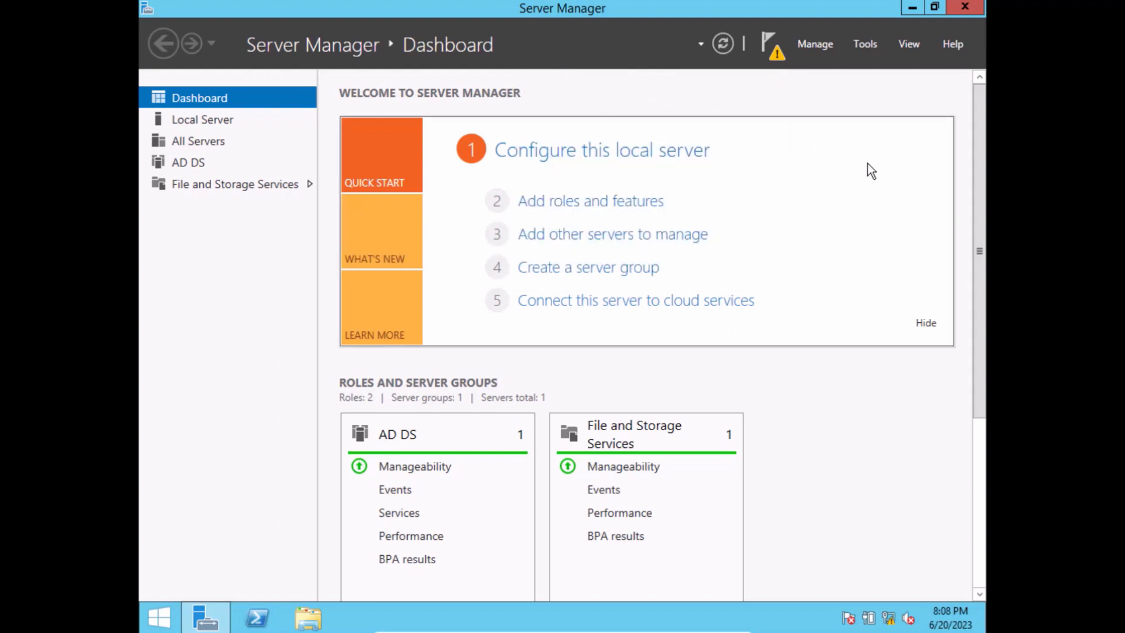
click(867, 45)
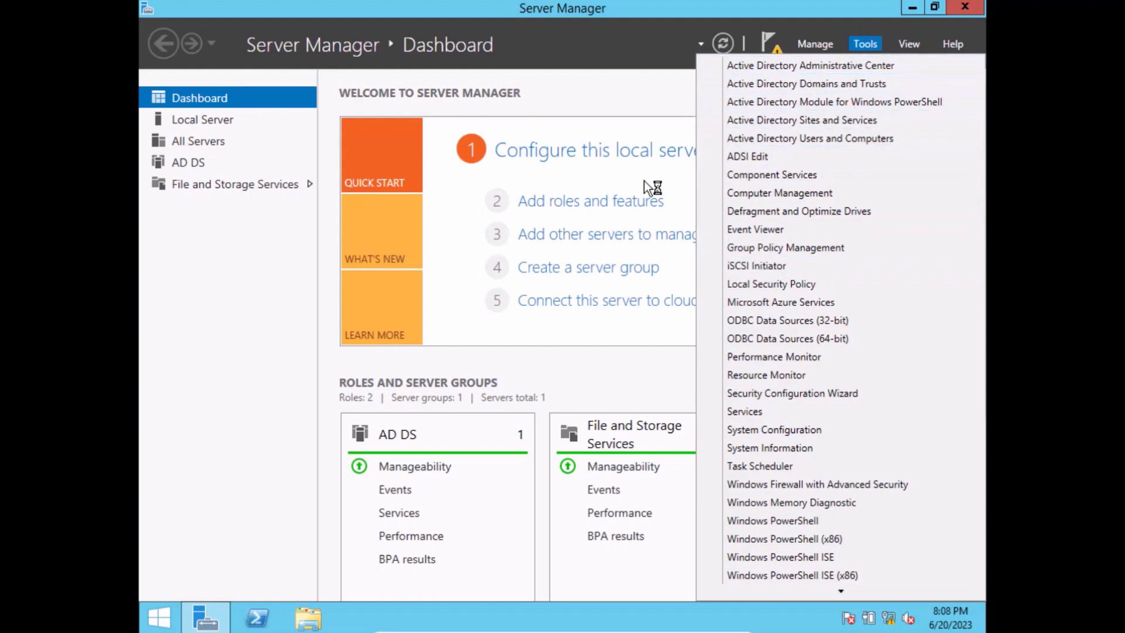
click(848, 138)
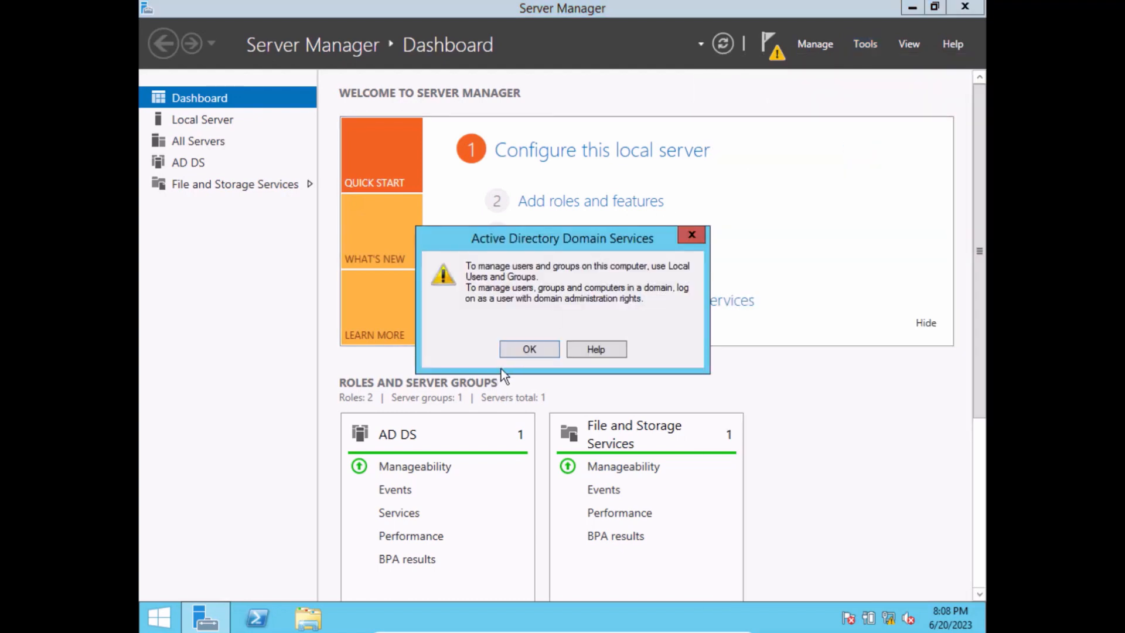
click(529, 349)
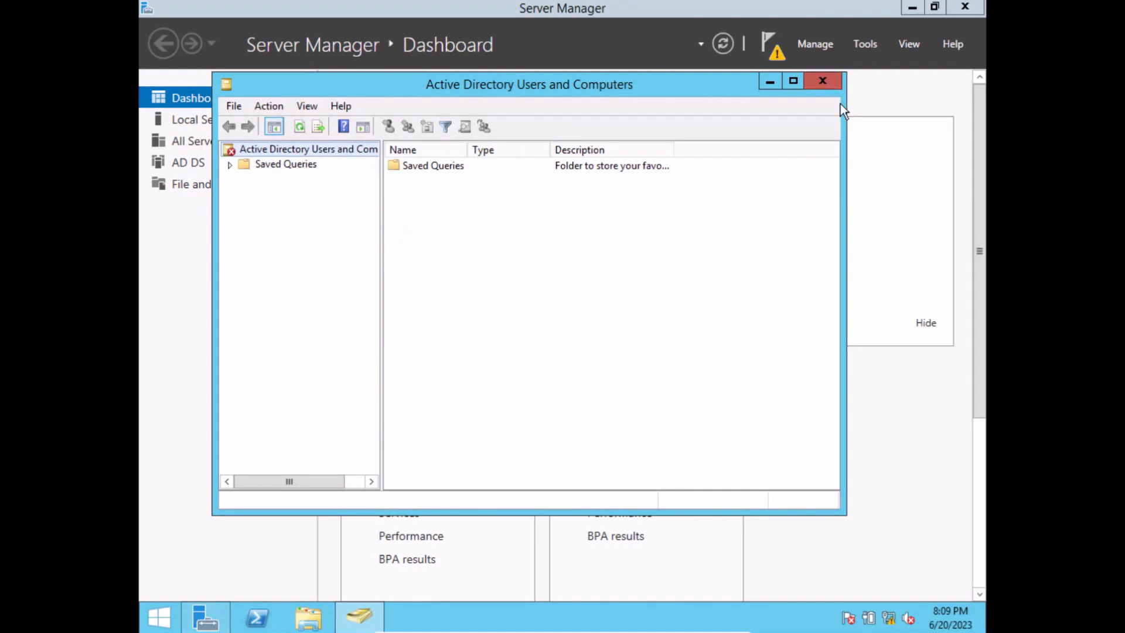
click(822, 82)
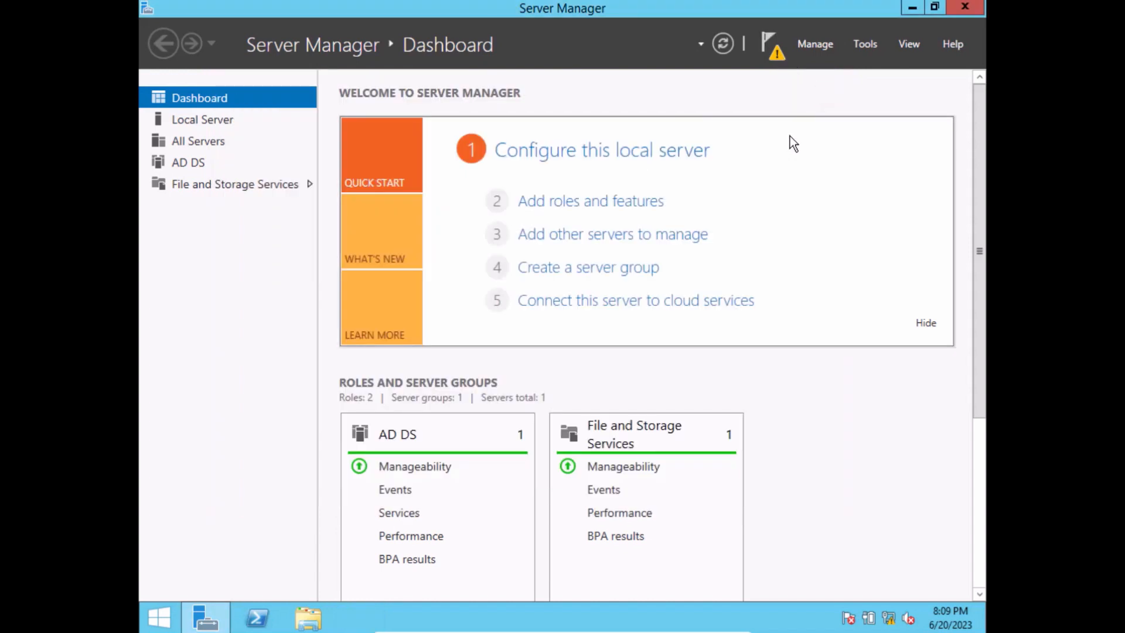
- Check the computer's domain or workgroup membership in the properties of This PC, and close the opened windows
click(772, 47)
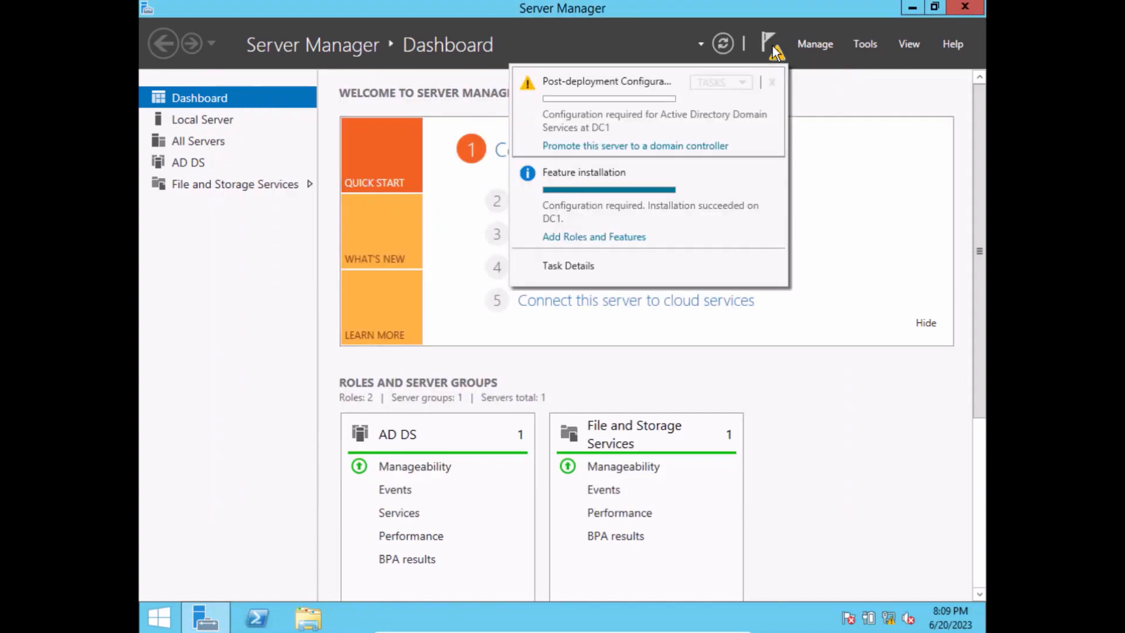
click(633, 146)
click(308, 618)
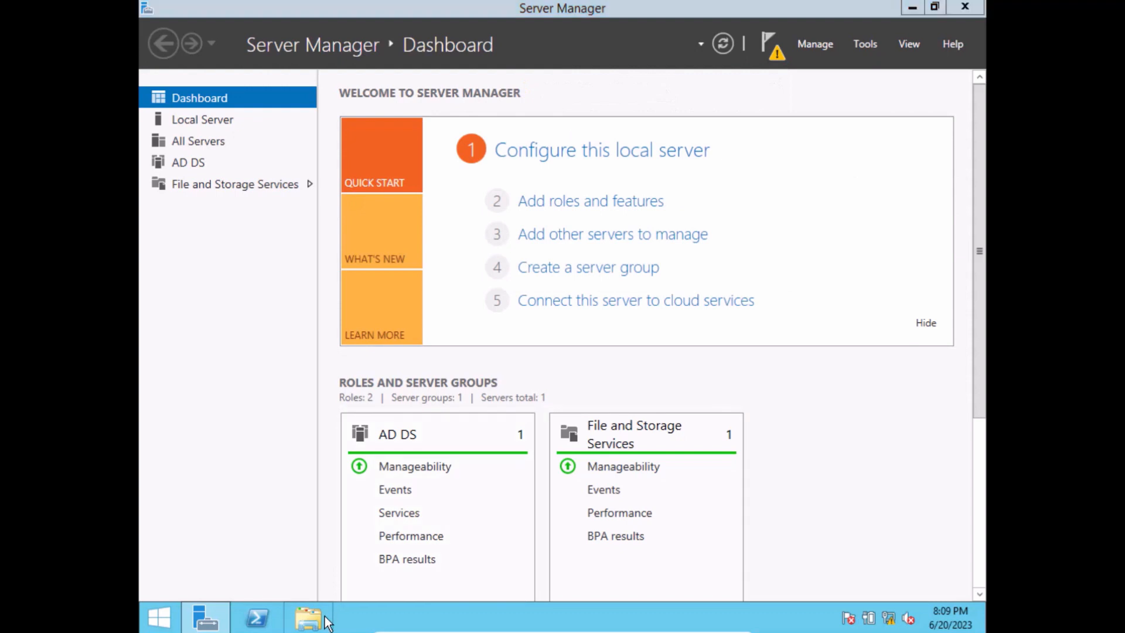
right_click(298, 243)
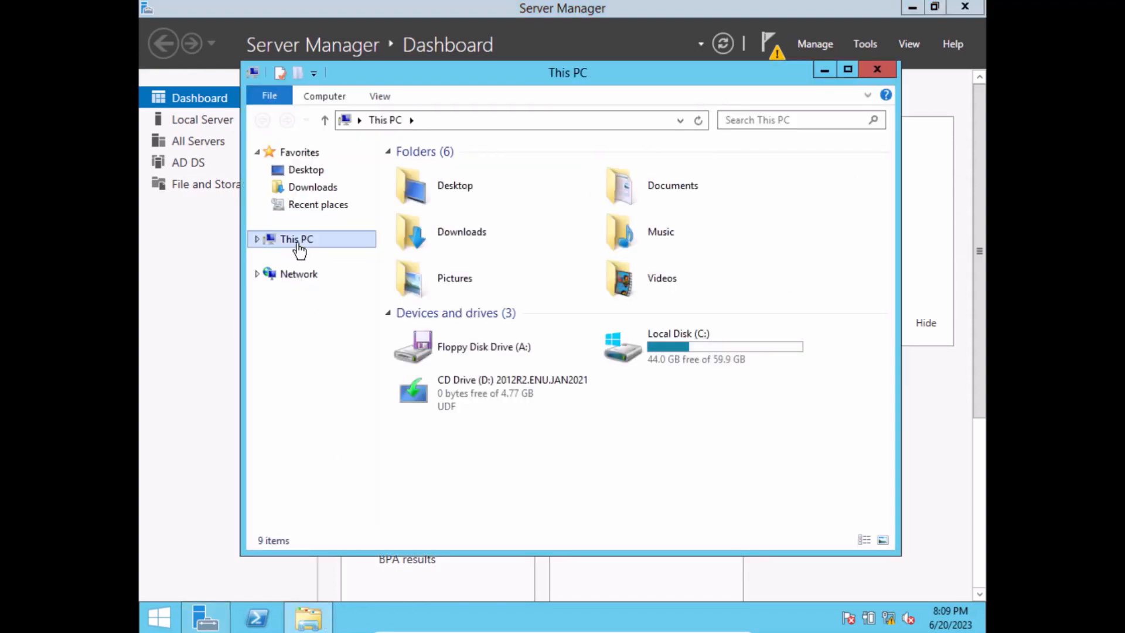
click(348, 432)
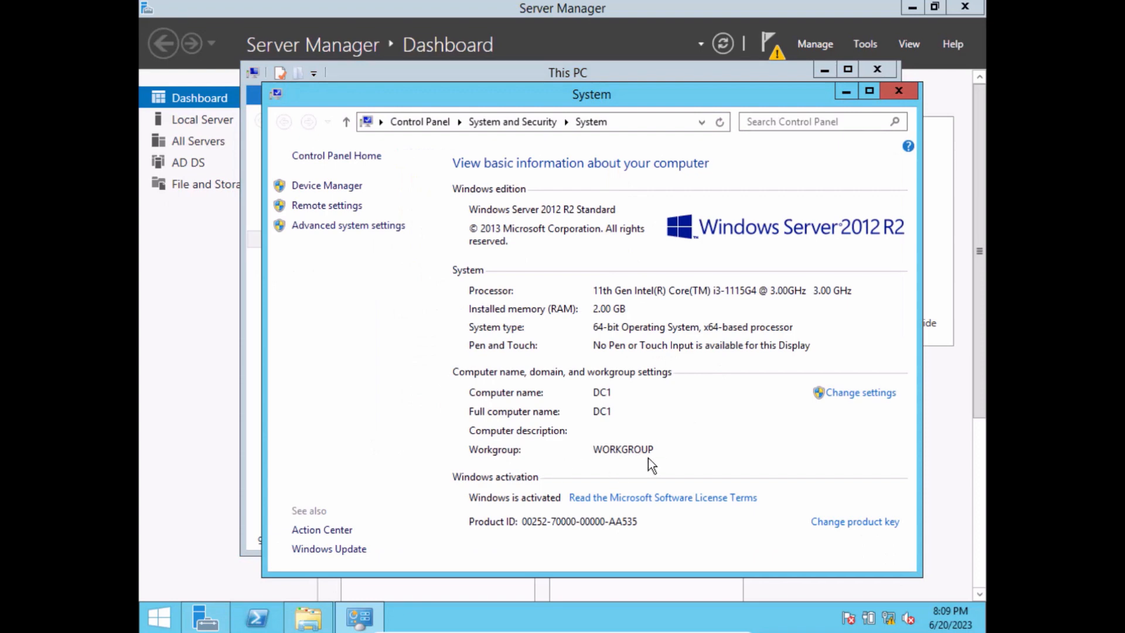
click(900, 91)
click(876, 72)
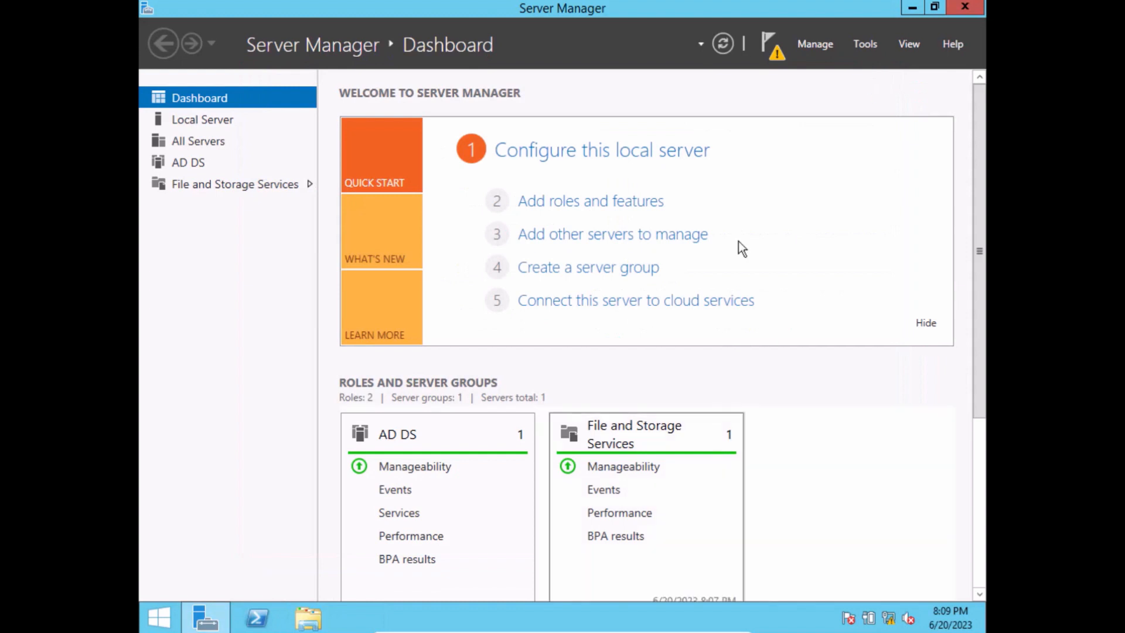
- Start promoting the server to a domain controller, adding a new forest with the root domain name kingwuslab.local
click(775, 52)
click(603, 146)
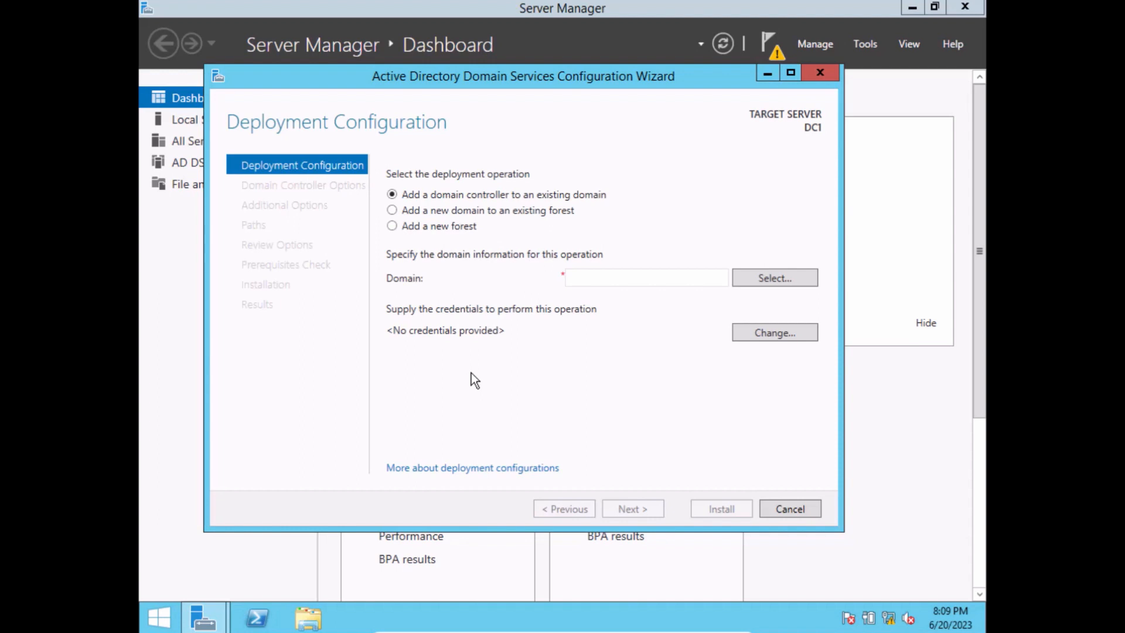
click(442, 226)
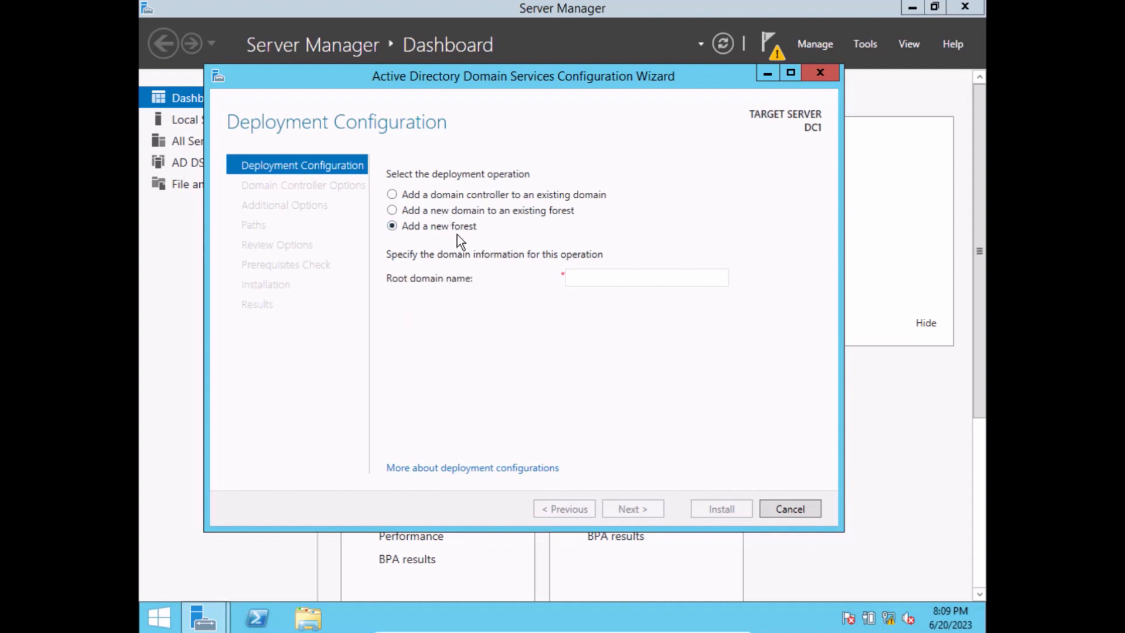
click(622, 280)
text(kingwu)
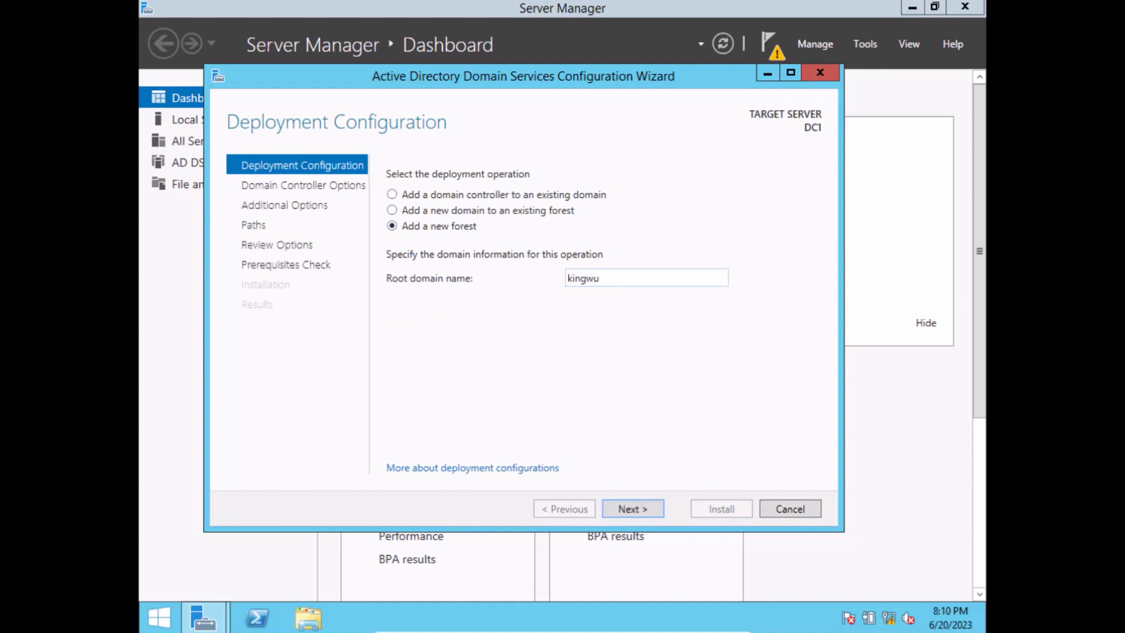
text(slab.local)
- Delete the local suffix from the root domain name and re-enter it as local
drag(650, 278, 582, 271)
click(665, 278)
key(BackSpace)
key(BackSpace)
key(BackSpace)
key(BackSpace)
key(BackSpace)
text(c)
key(BackSpace)
text(local)
- Accept the root domain, keep the forest functional level at Windows Server 2012 R2, and enter and confirm the DSRM password
click(642, 507)
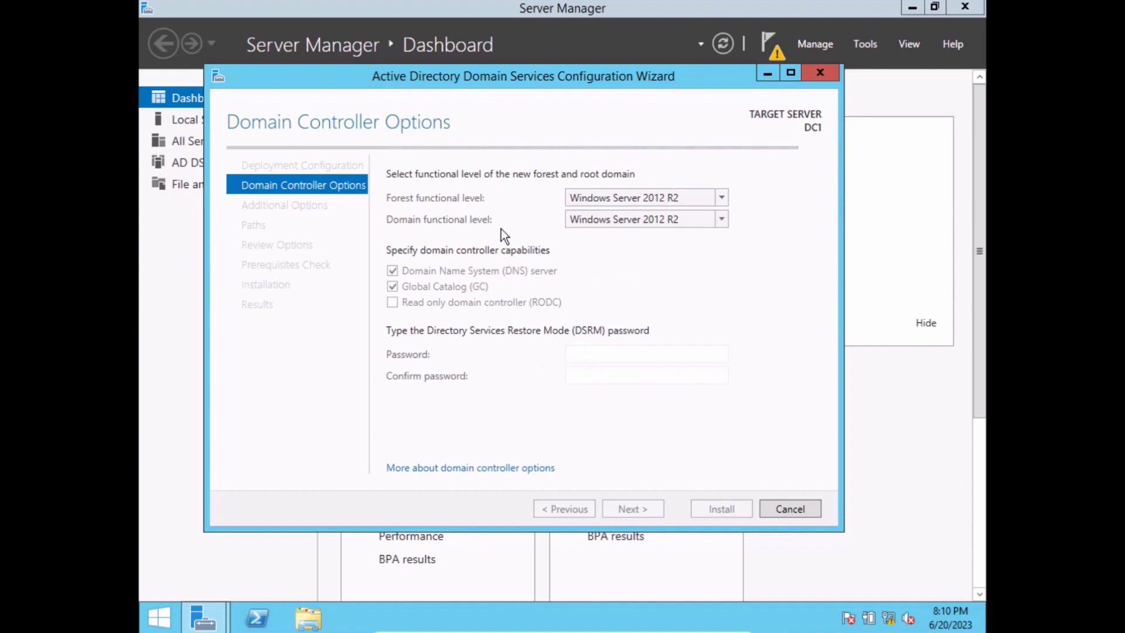
click(721, 199)
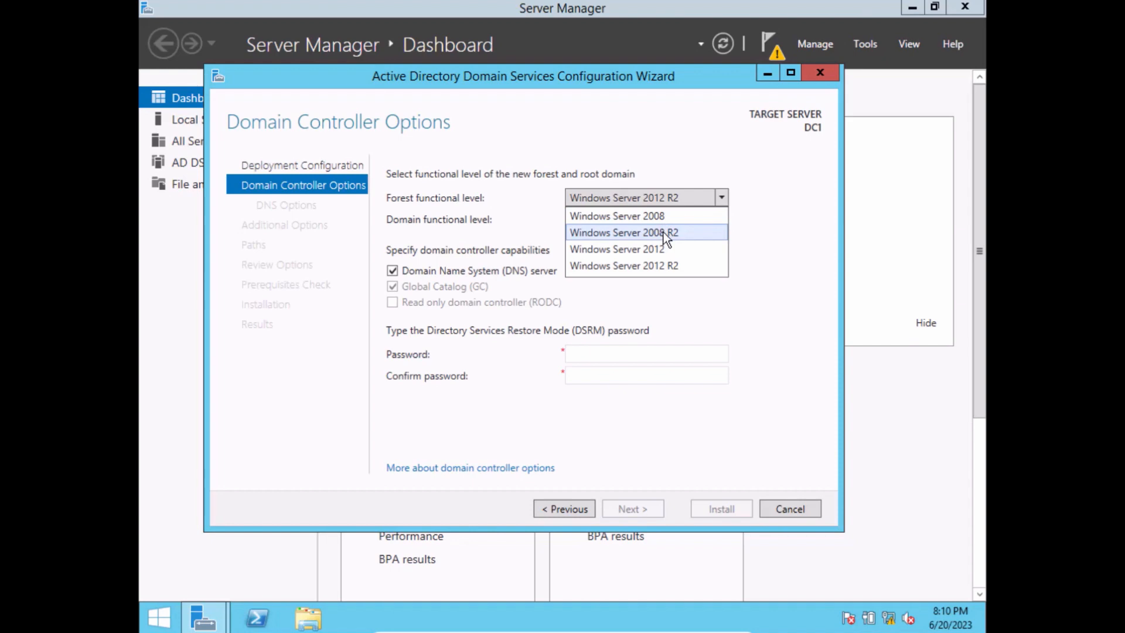
click(672, 266)
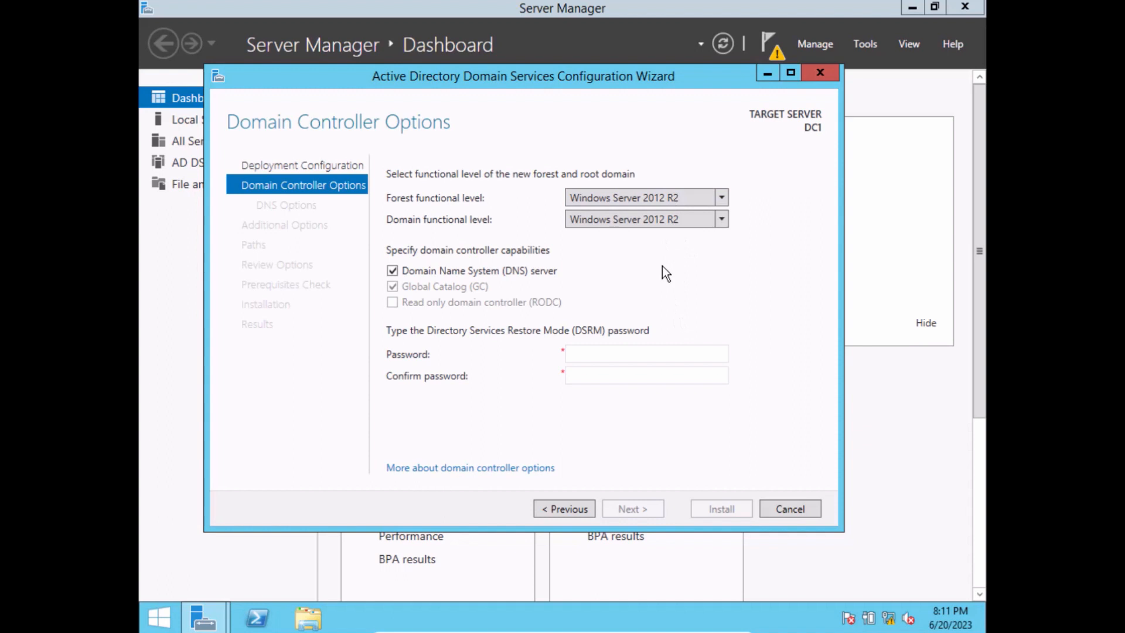
click(596, 355)
text(•••••••••)
key(Tab)
text(•••••••••)
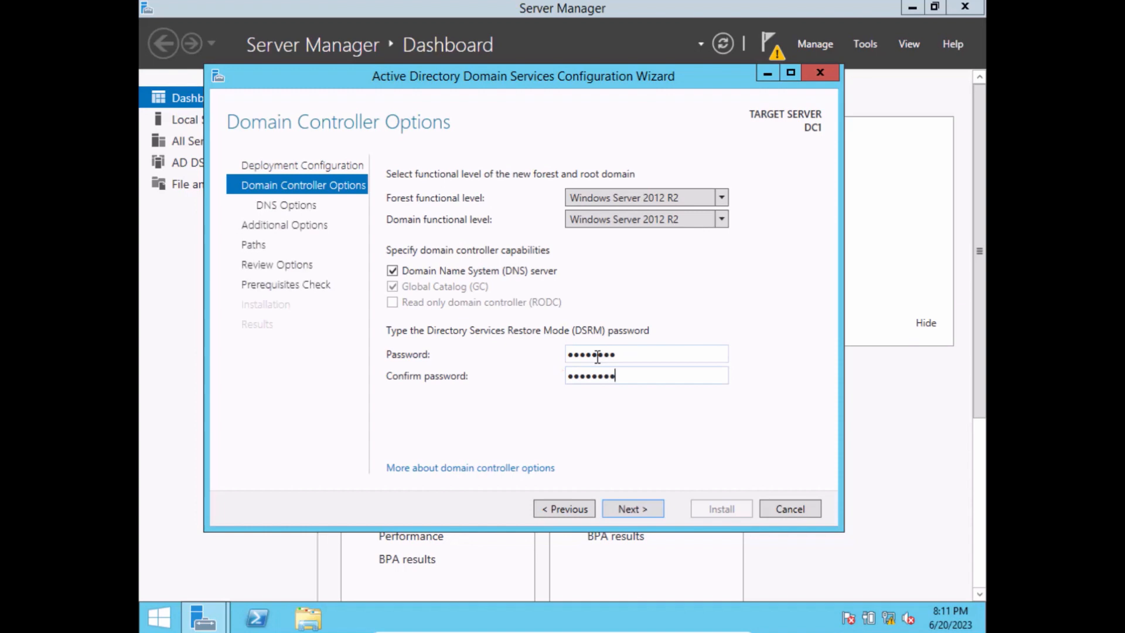
click(634, 511)
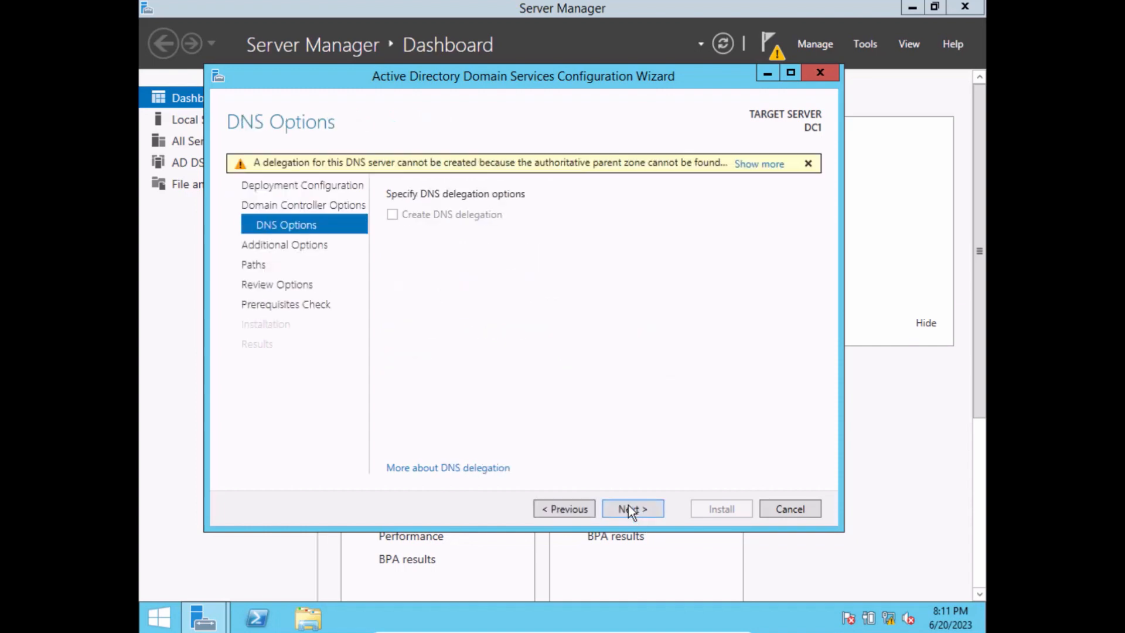
- Accept the DNS options, the NetBIOS name KINGWUSLAB, and the default database, log files and SYSVOL folders
click(630, 508)
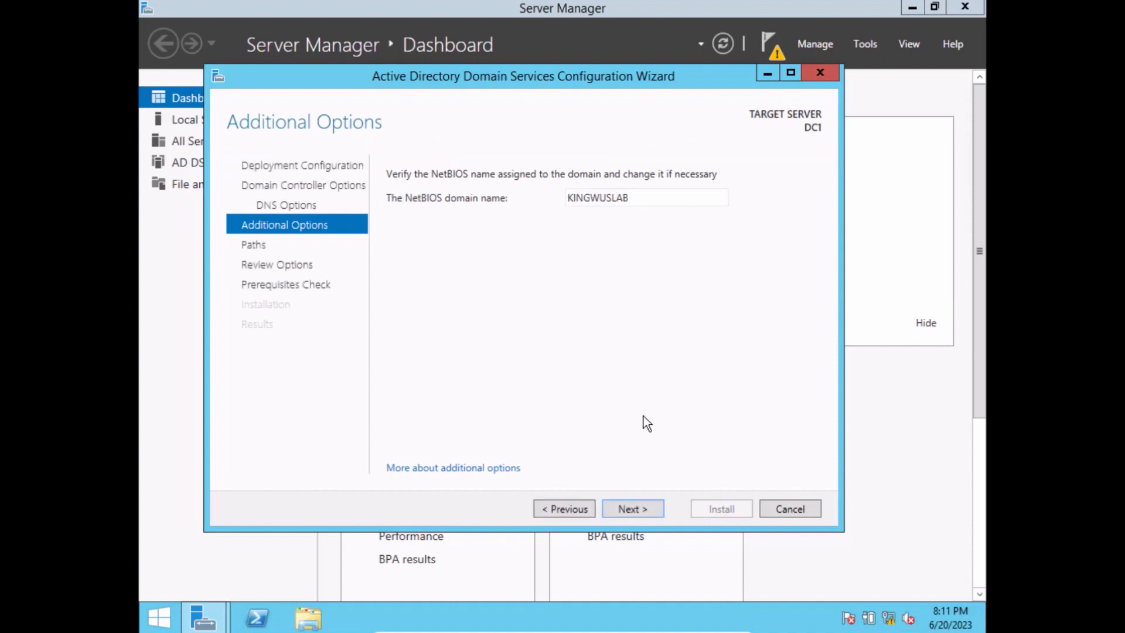
click(657, 505)
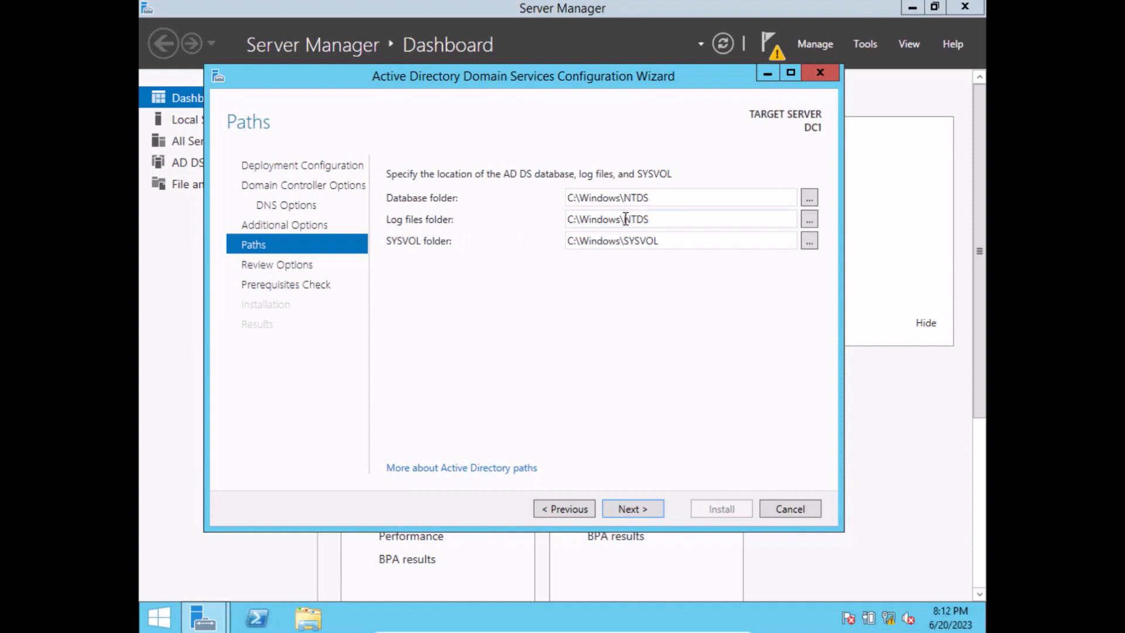
triple_click(644, 224)
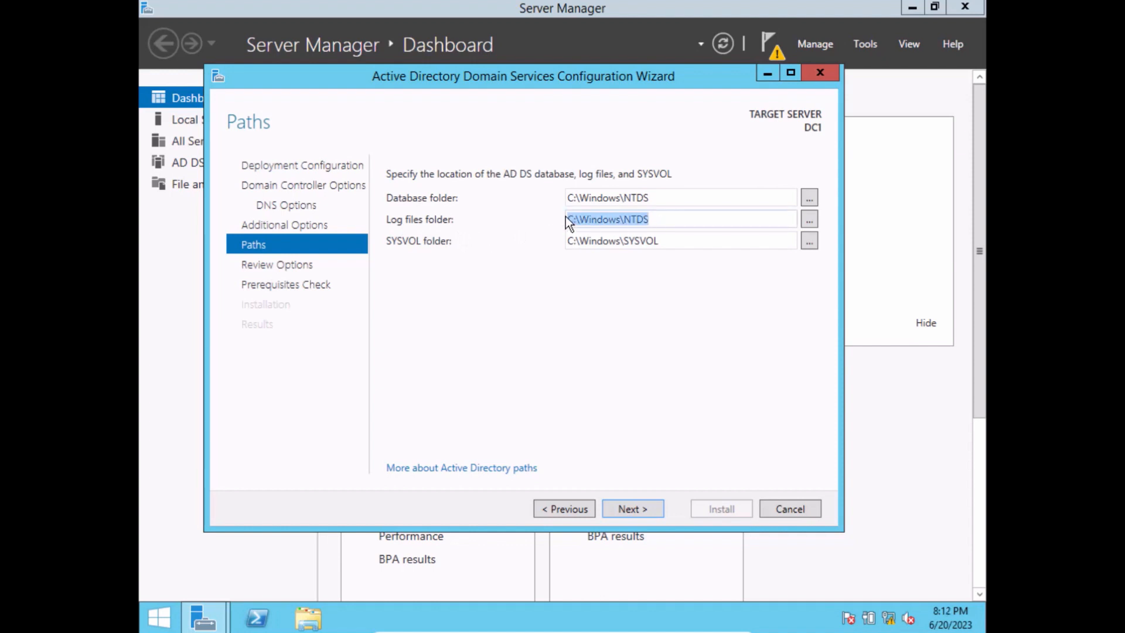
click(660, 223)
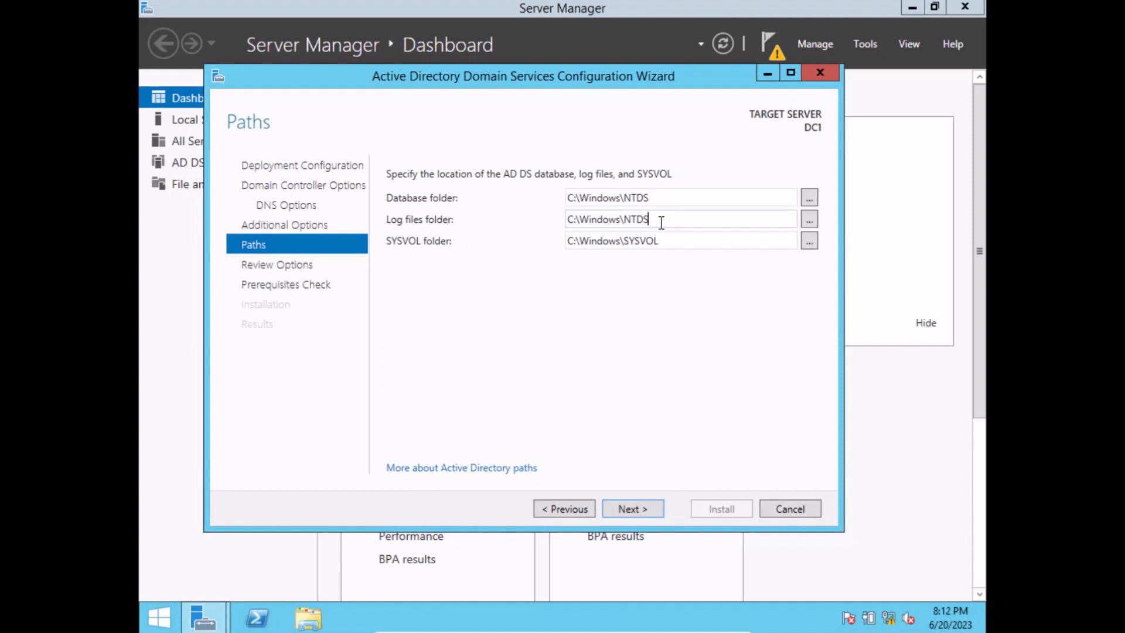
drag(661, 222, 567, 213)
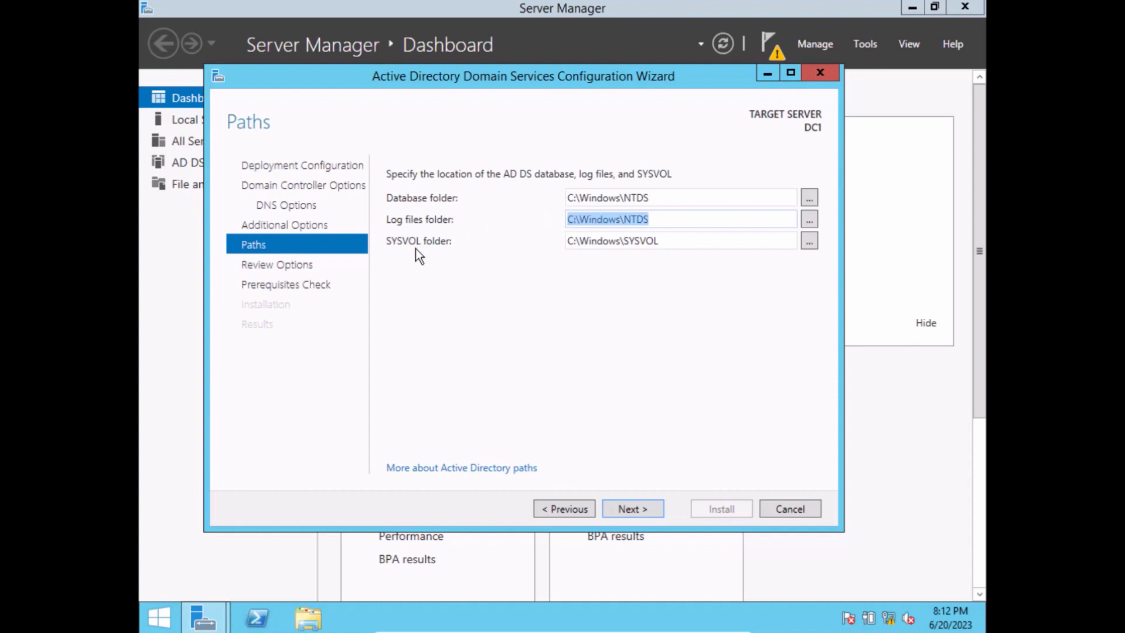
triple_click(686, 242)
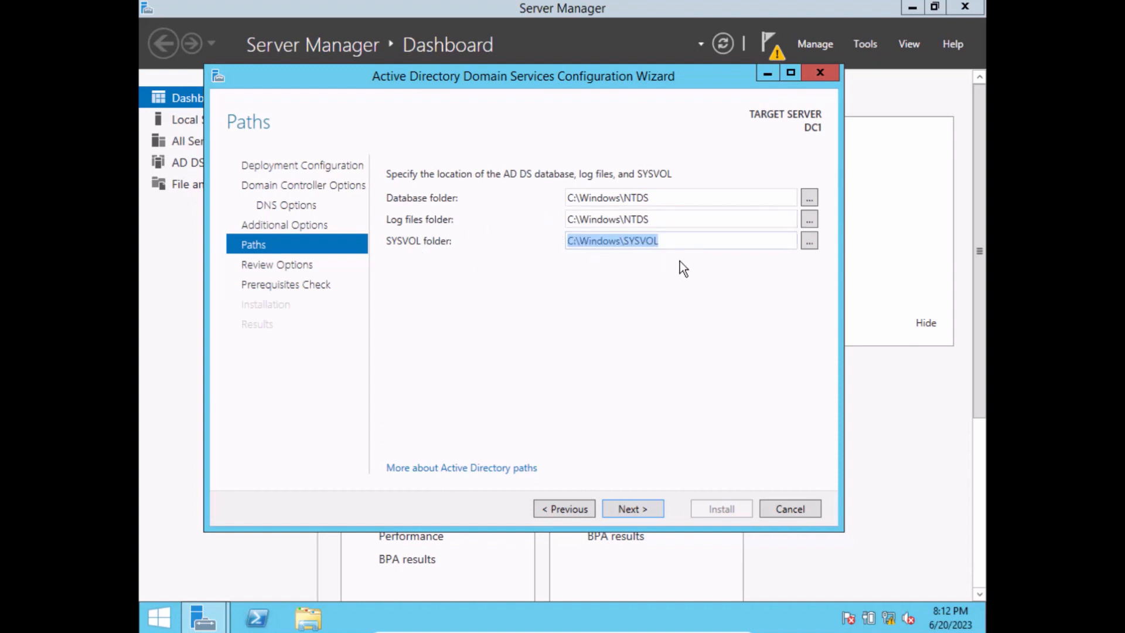
click(694, 241)
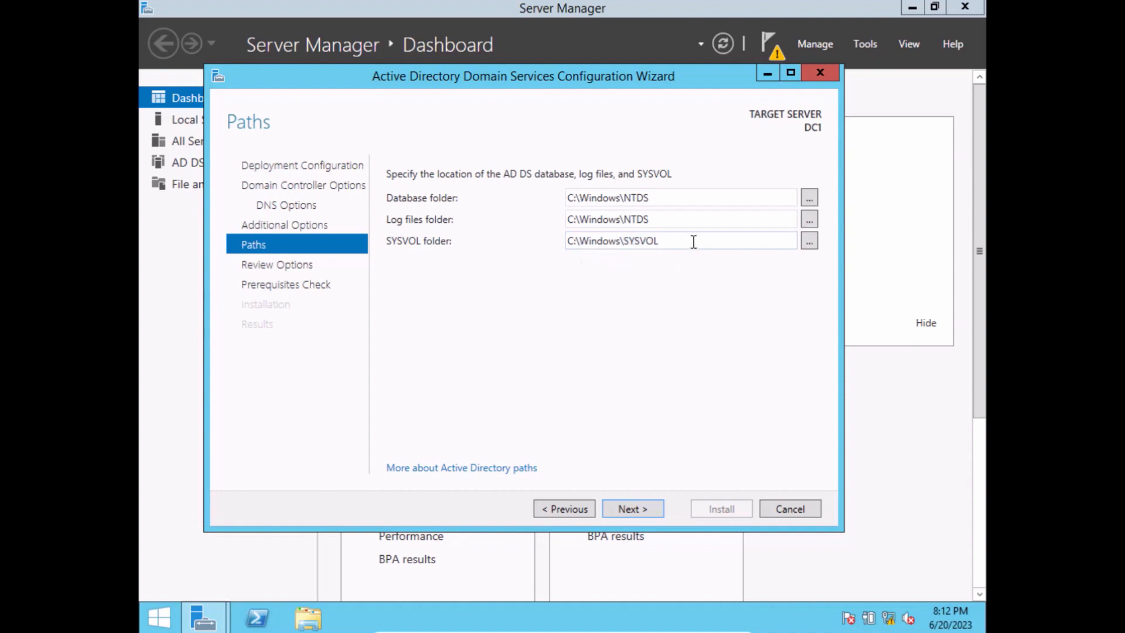
click(655, 511)
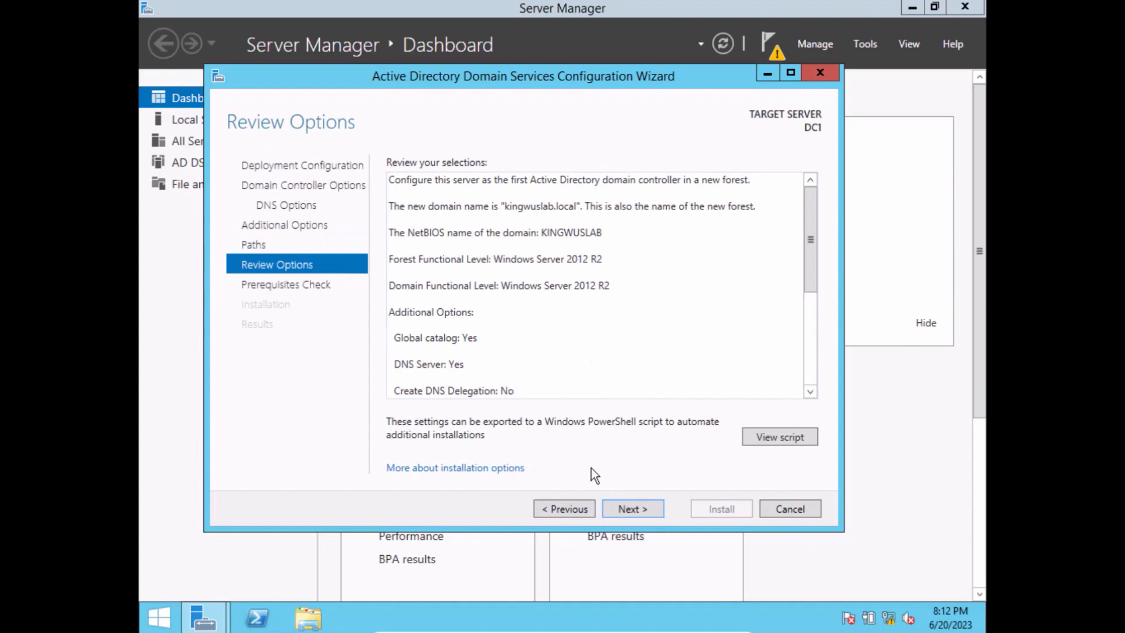
click(567, 507)
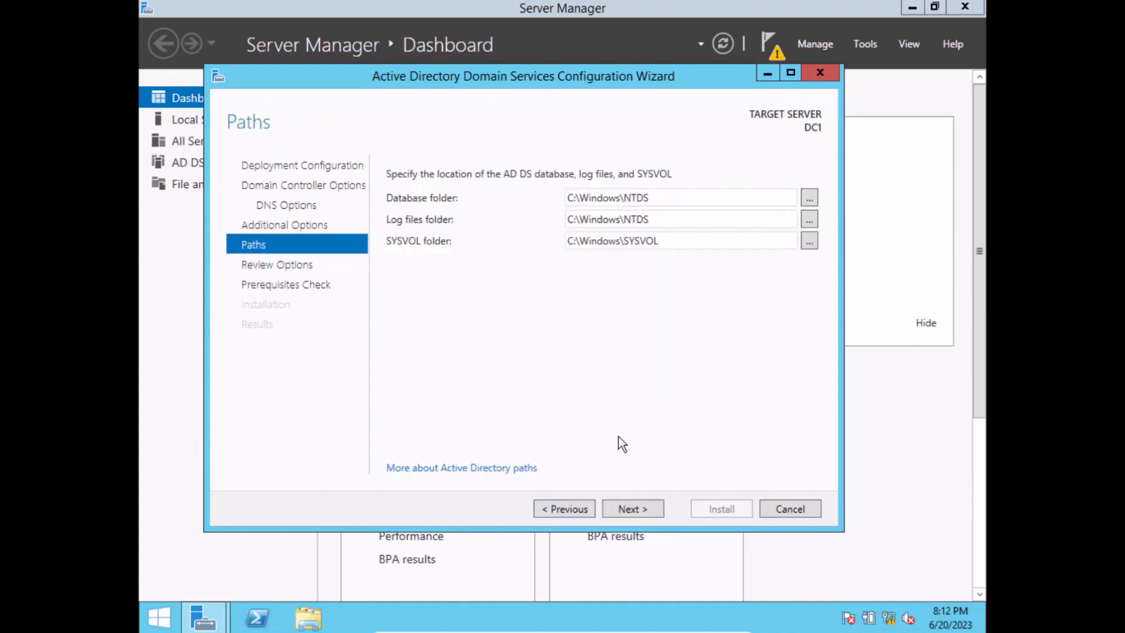
click(813, 199)
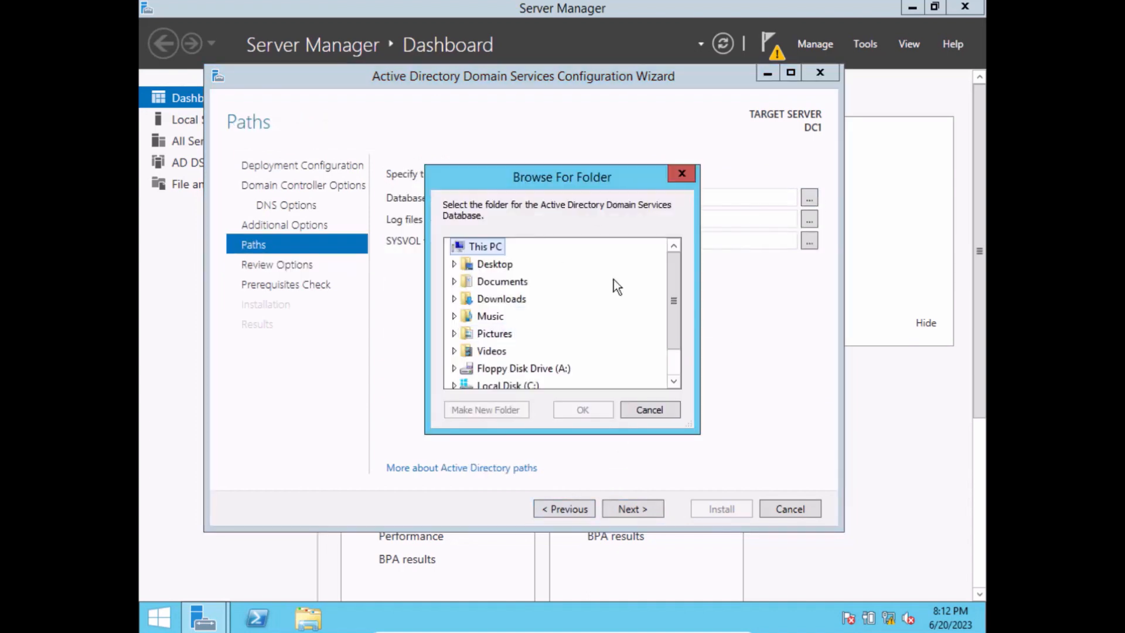
click(649, 409)
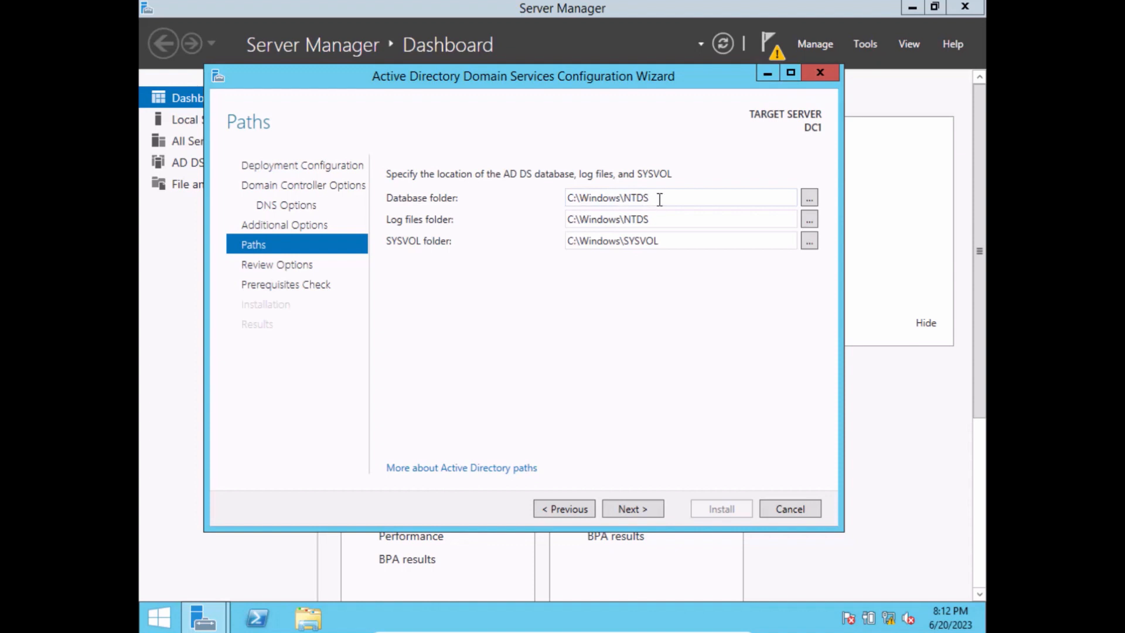
click(653, 509)
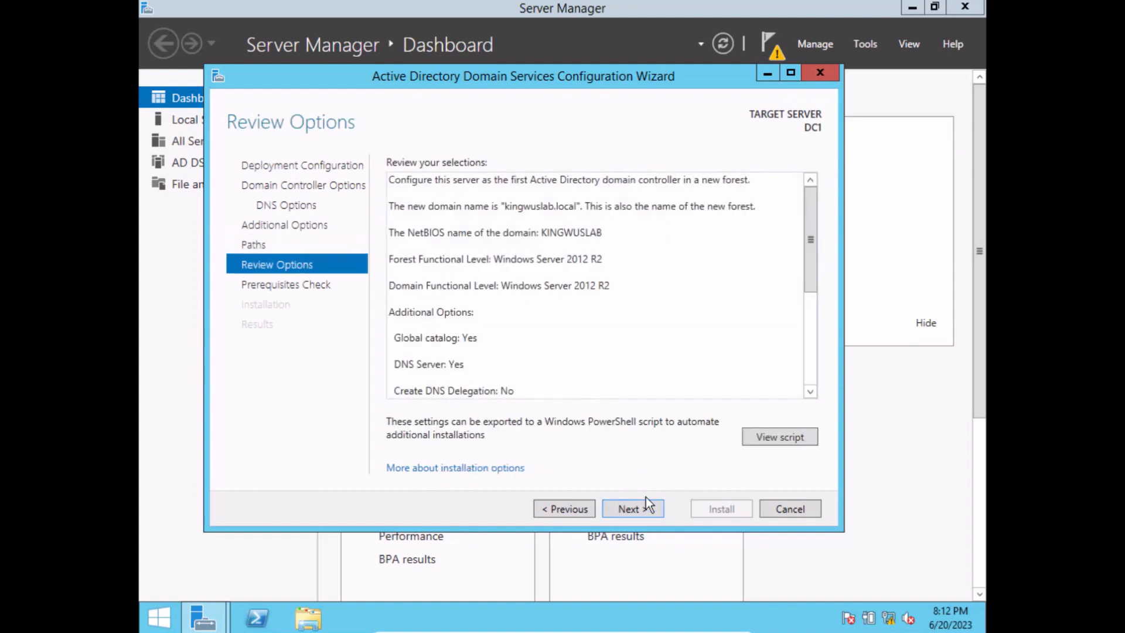
- Accept the reviewed selections, run the prerequisites check, and start the domain controller installation on DC1
click(649, 508)
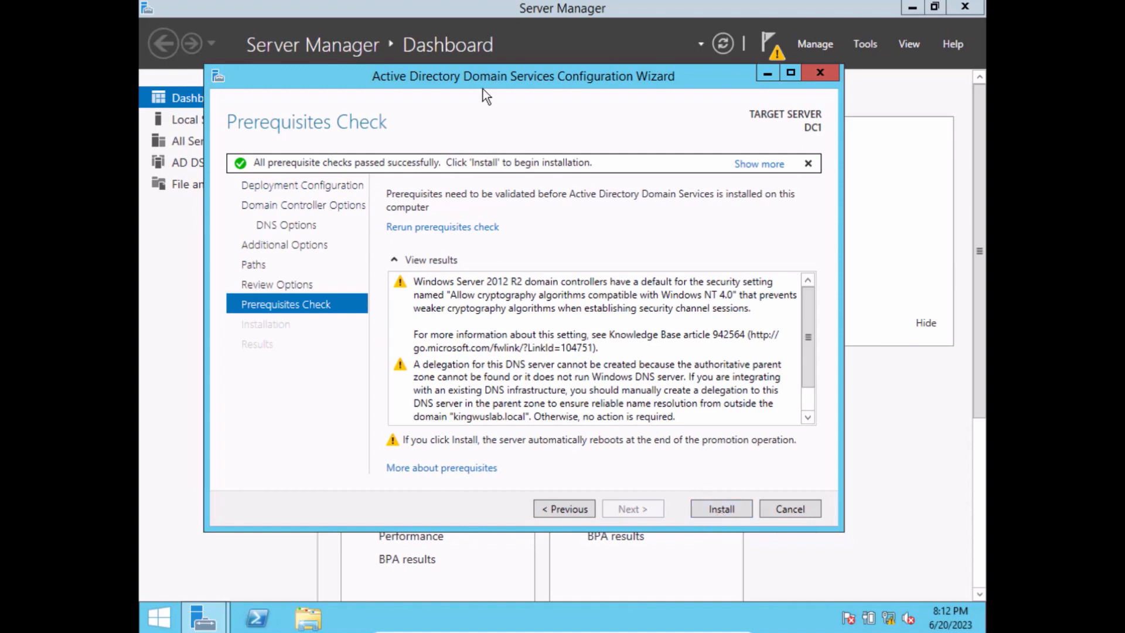
drag(482, 75, 599, 272)
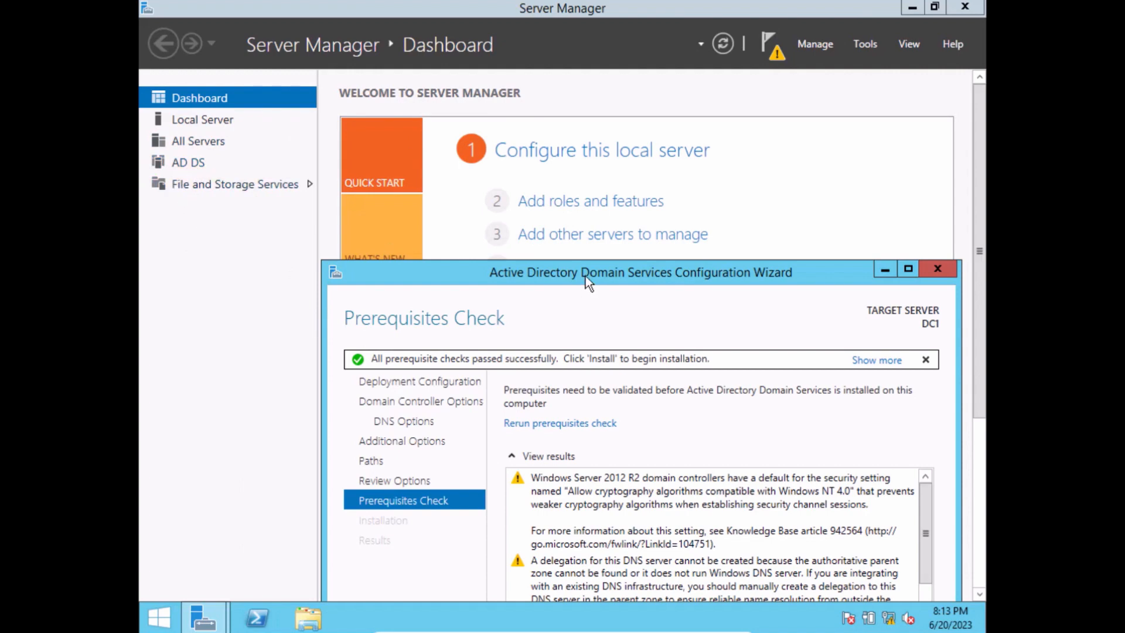
drag(585, 276, 580, 127)
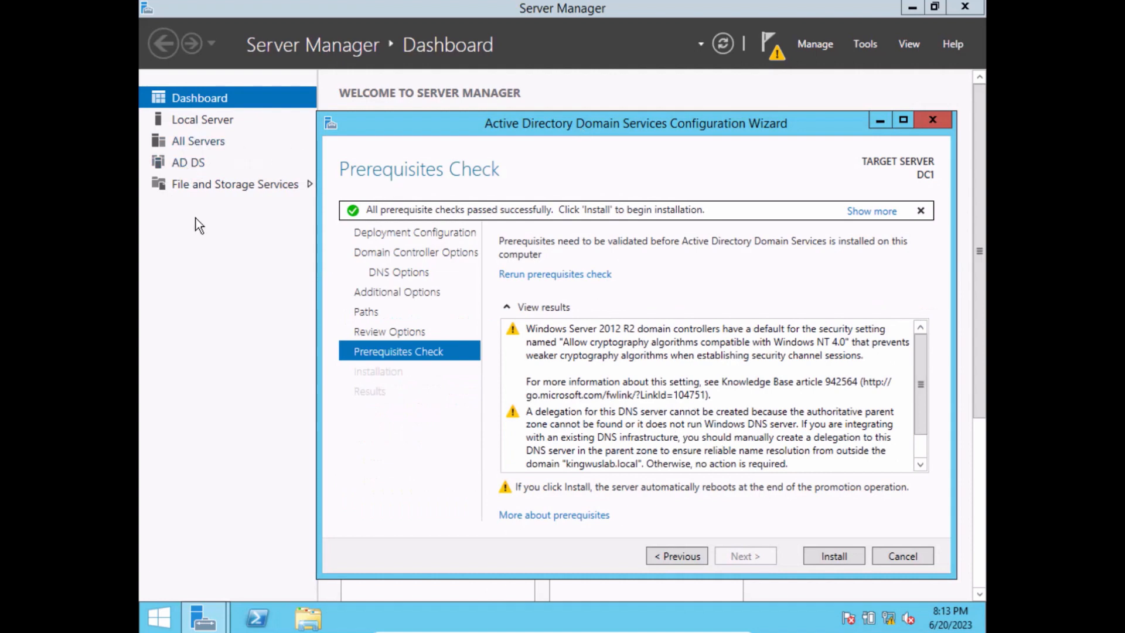
click(835, 561)
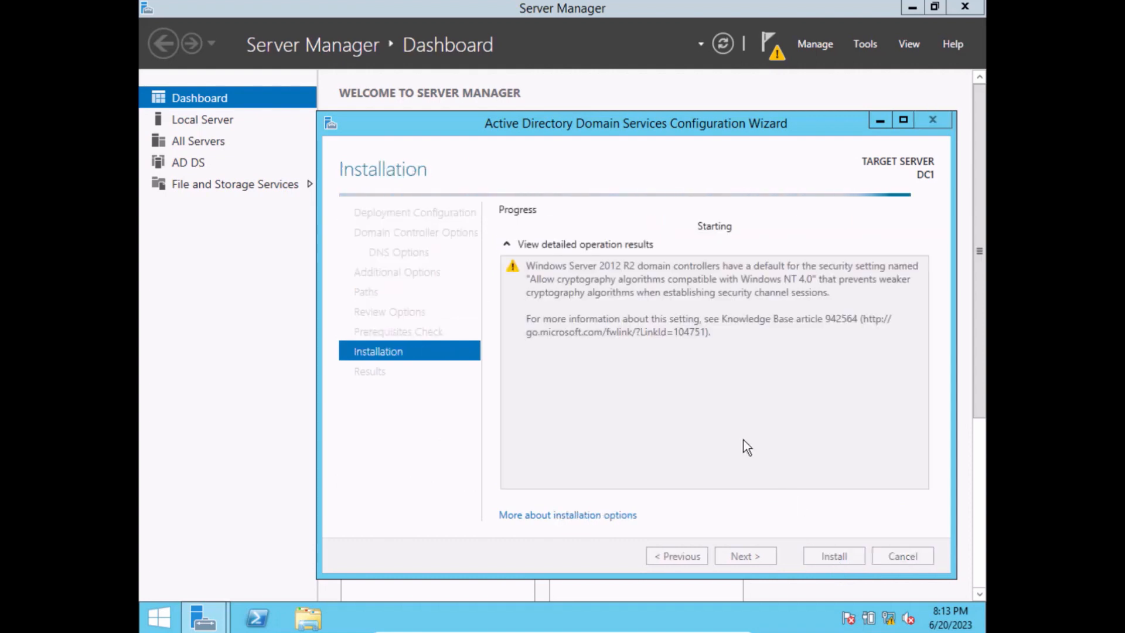
- Move the configuration wizard aside during installation and dismiss the sign-out notice so the server restarts
drag(626, 124, 529, 77)
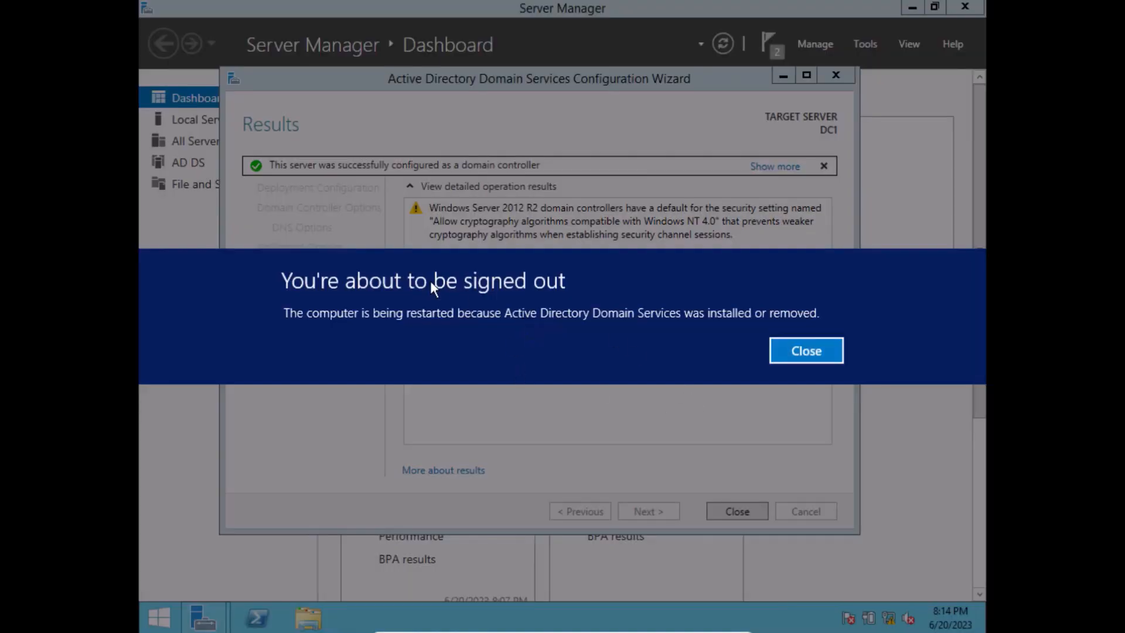
click(806, 353)
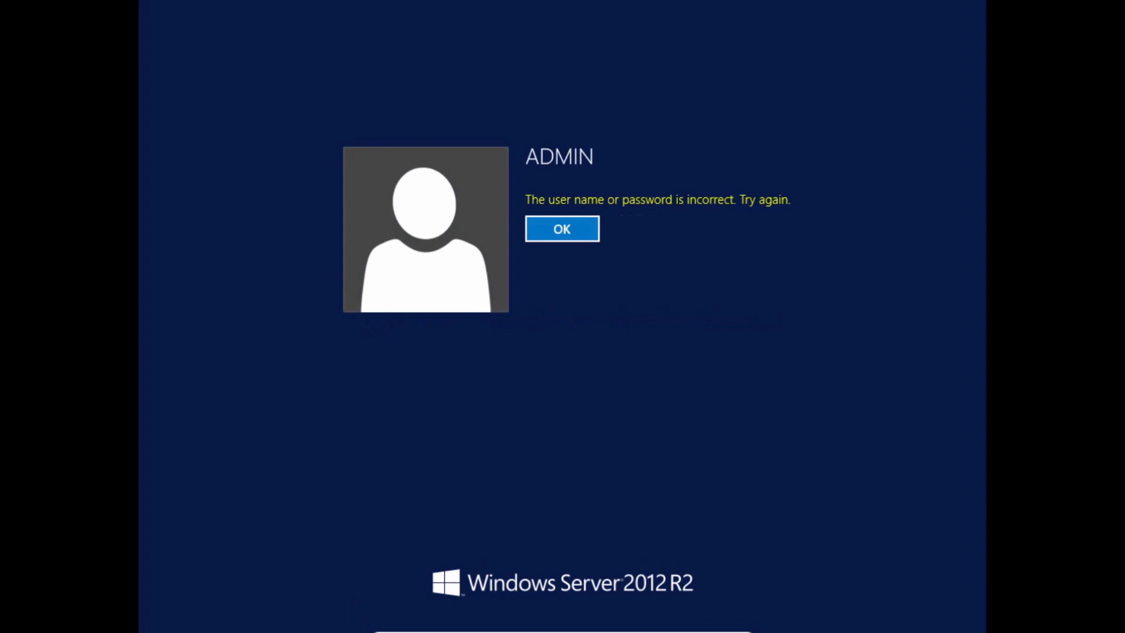
- Dismiss the failed sign-in, choose Other user, and sign in to the KINGWUSLAB domain as Admin with the account password
click(540, 226)
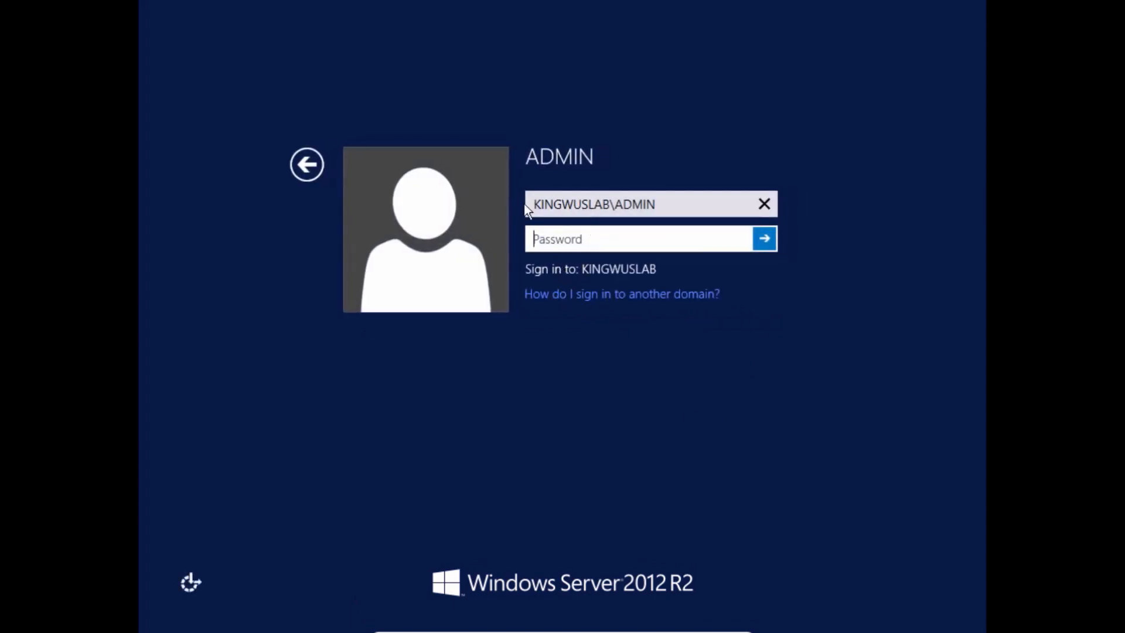
click(306, 165)
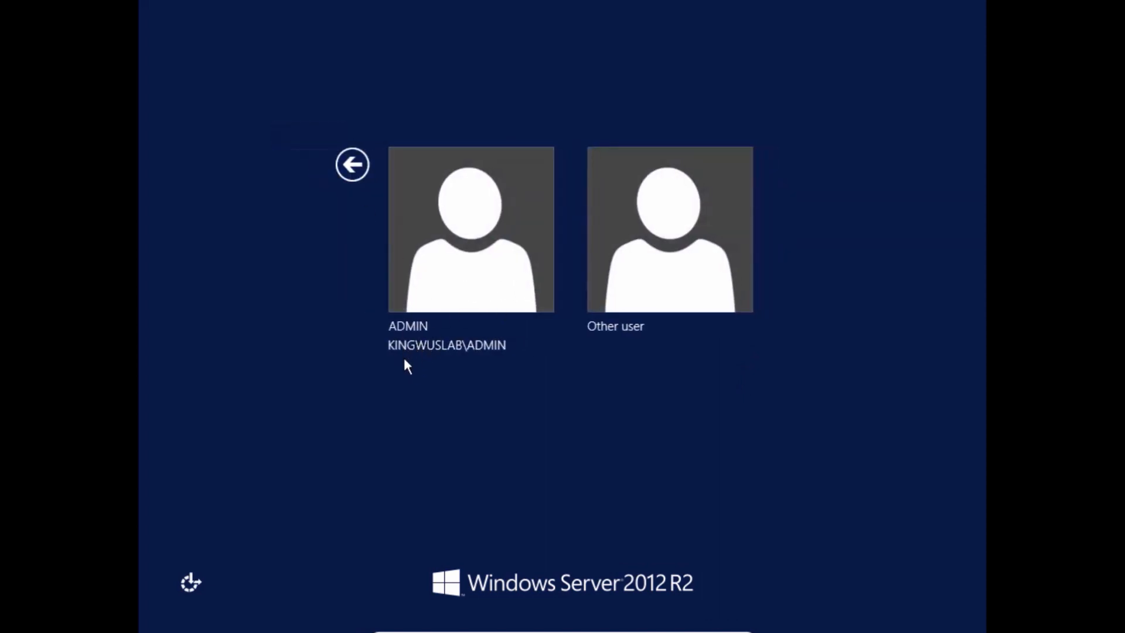
click(651, 243)
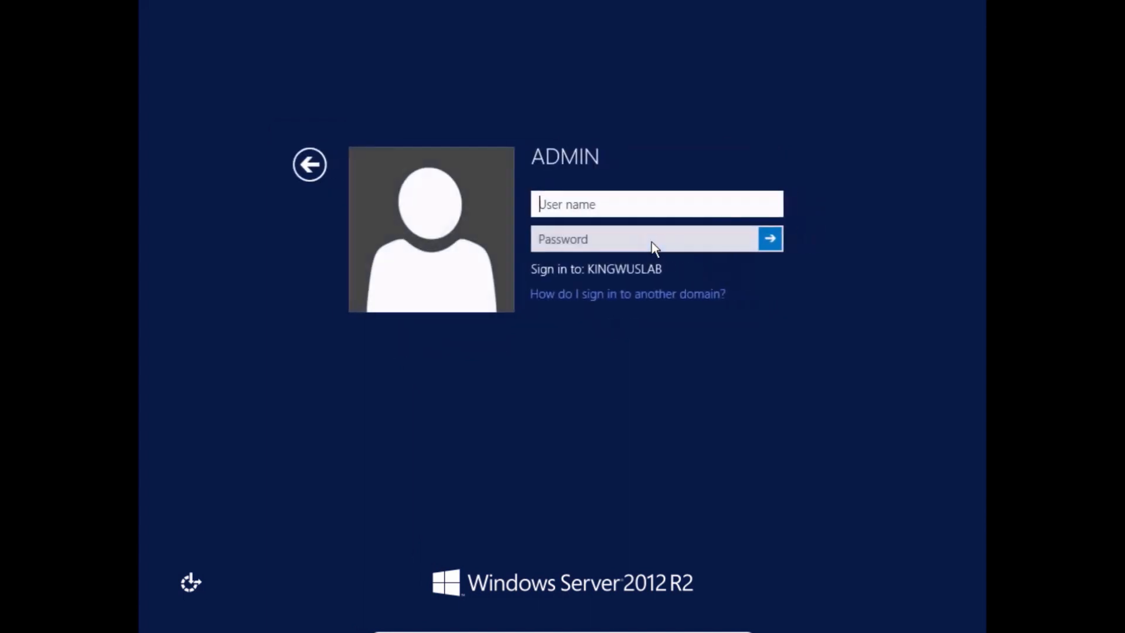
click(592, 298)
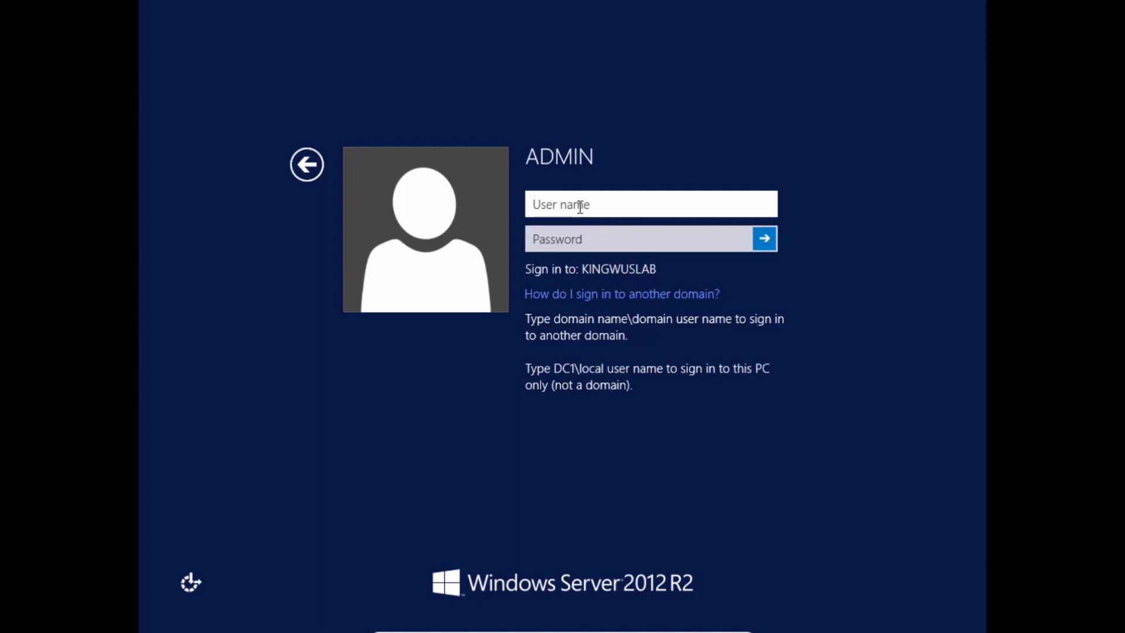
text(A)
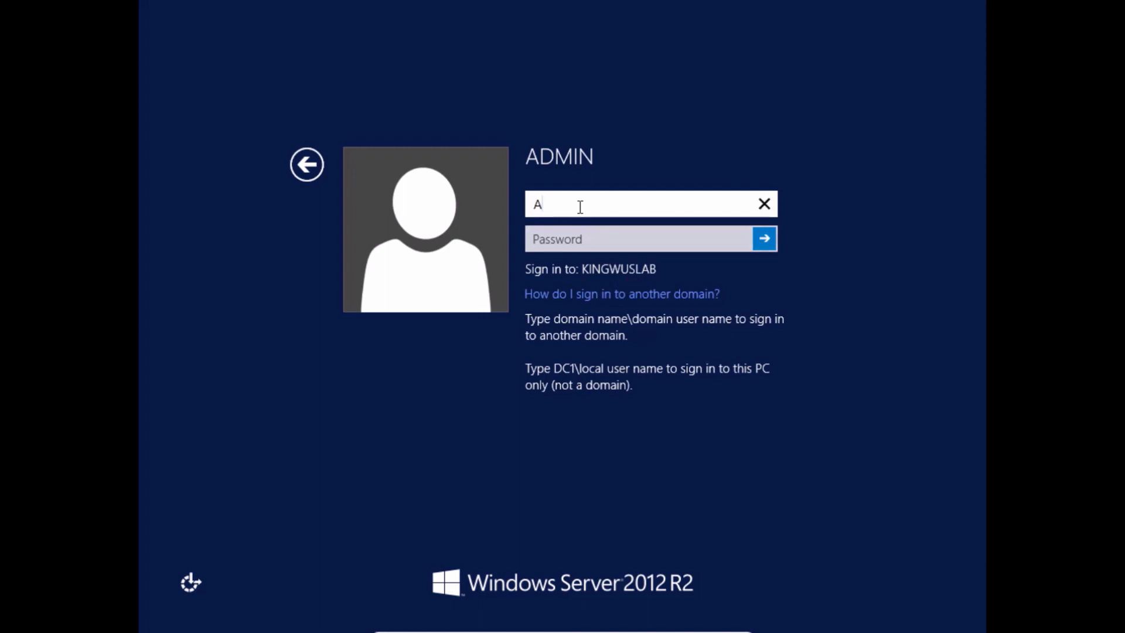
text(dmin)
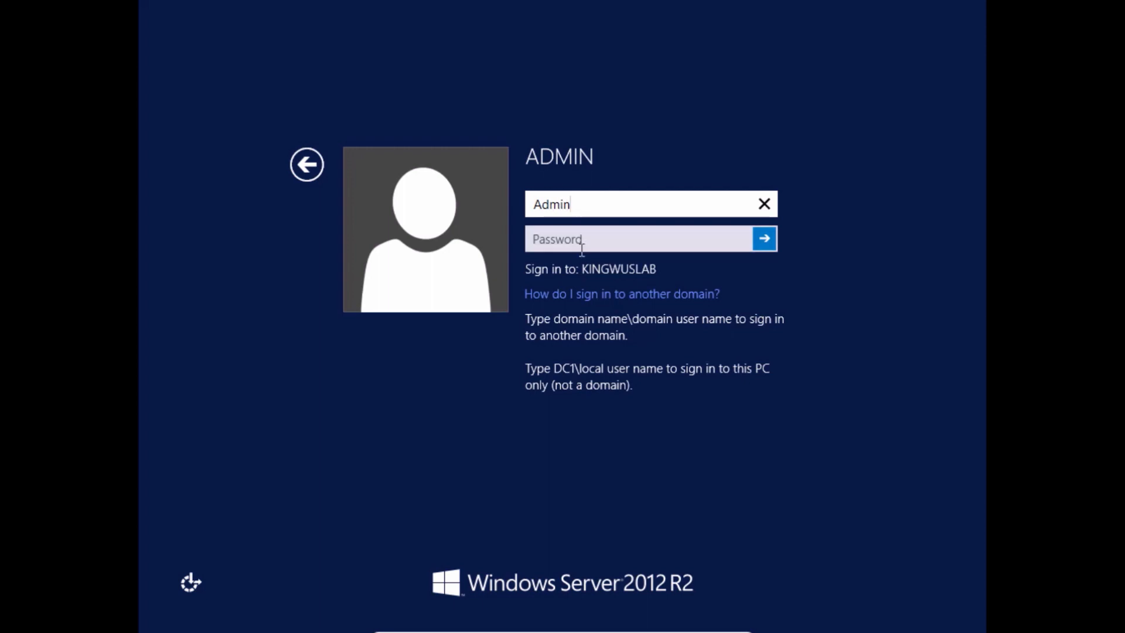
click(582, 249)
text(•••)
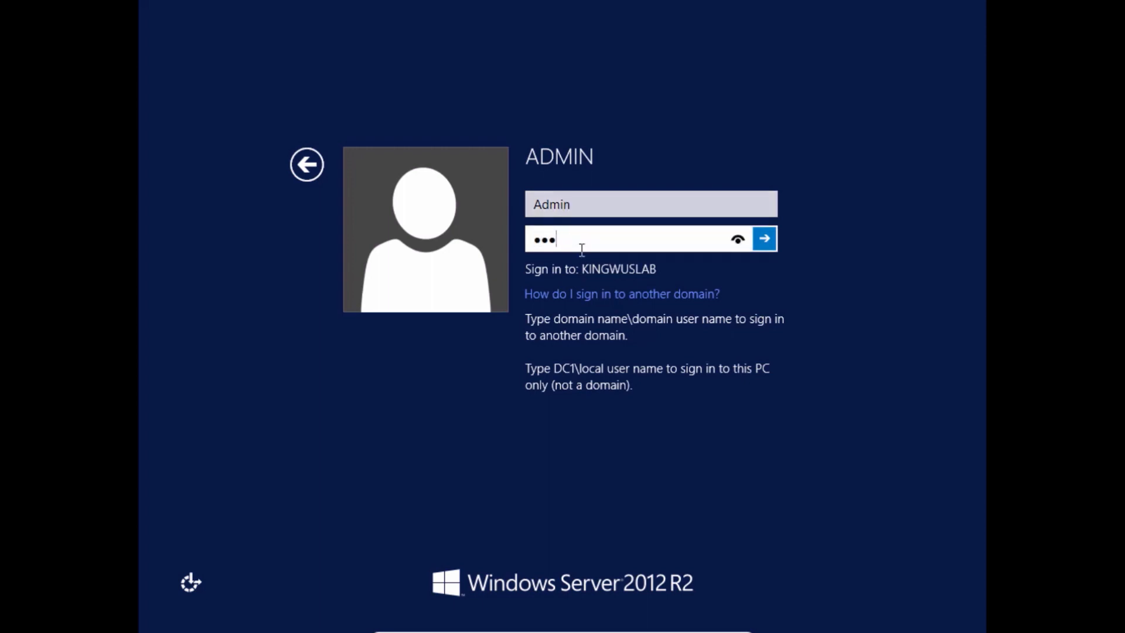
text(•••••)
key(Return)
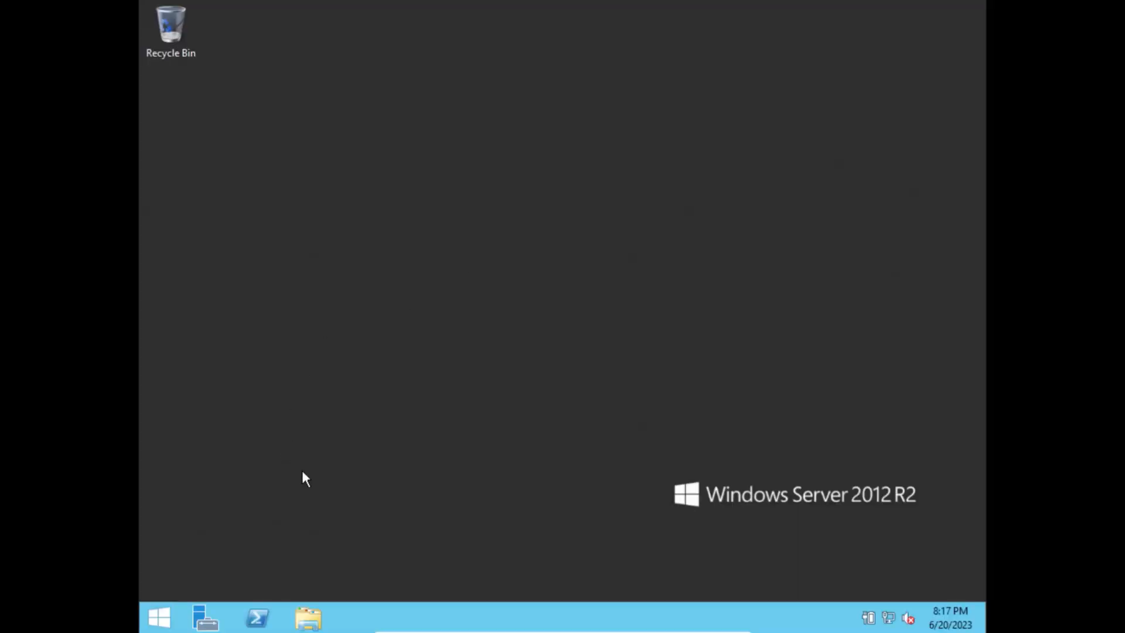
- Check the computer name and domain membership in the system properties of This PC, and close both windows
click(308, 617)
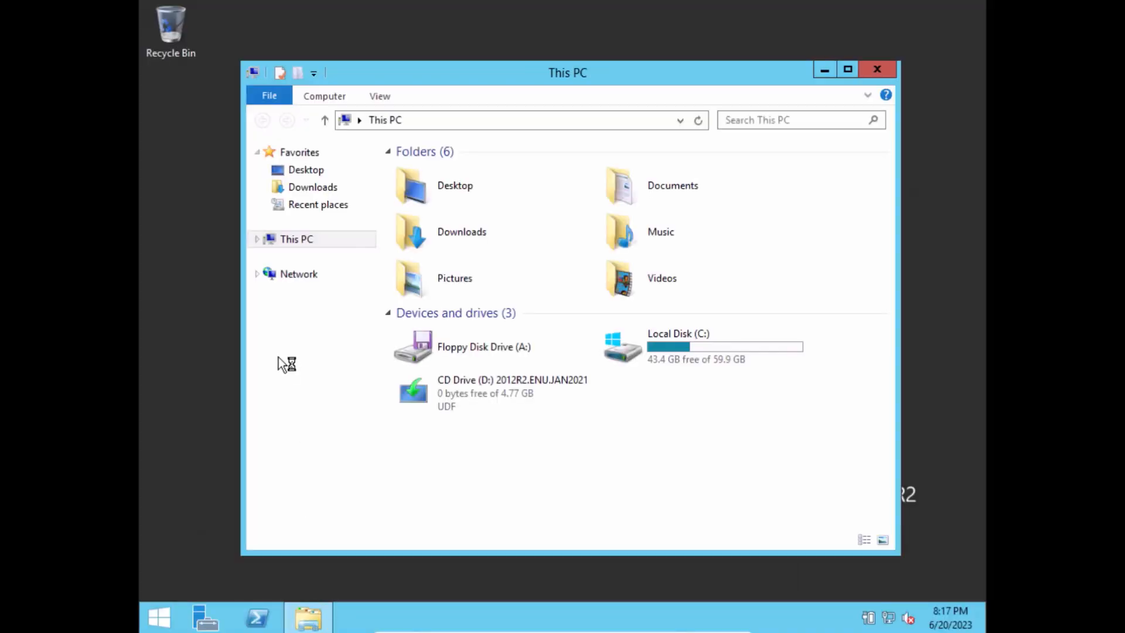
right_click(292, 240)
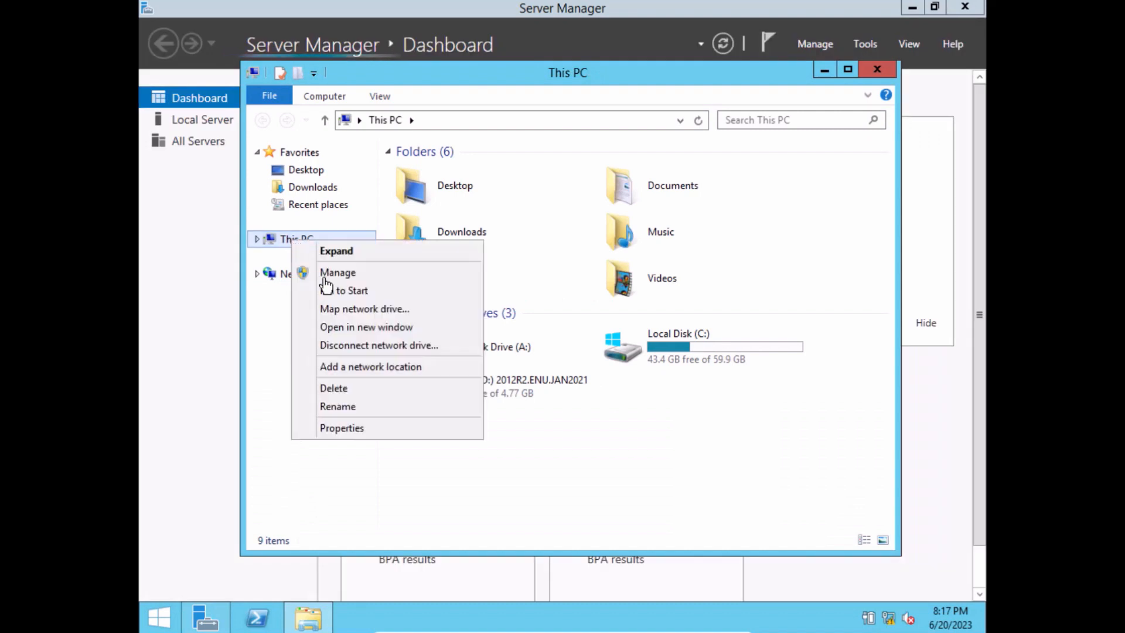
click(378, 429)
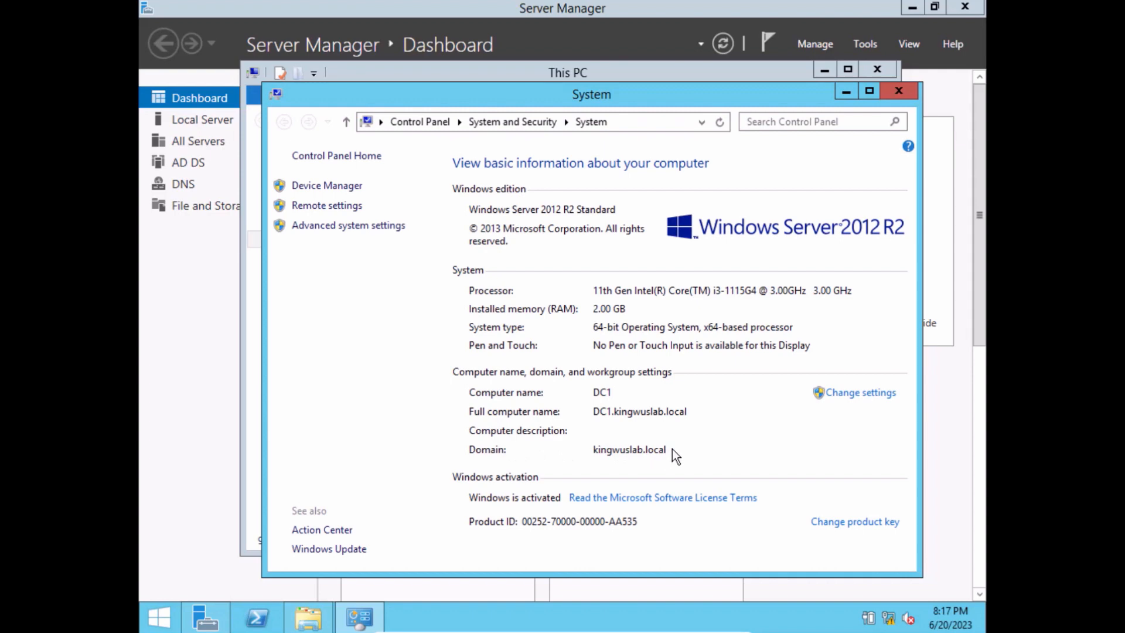
click(898, 90)
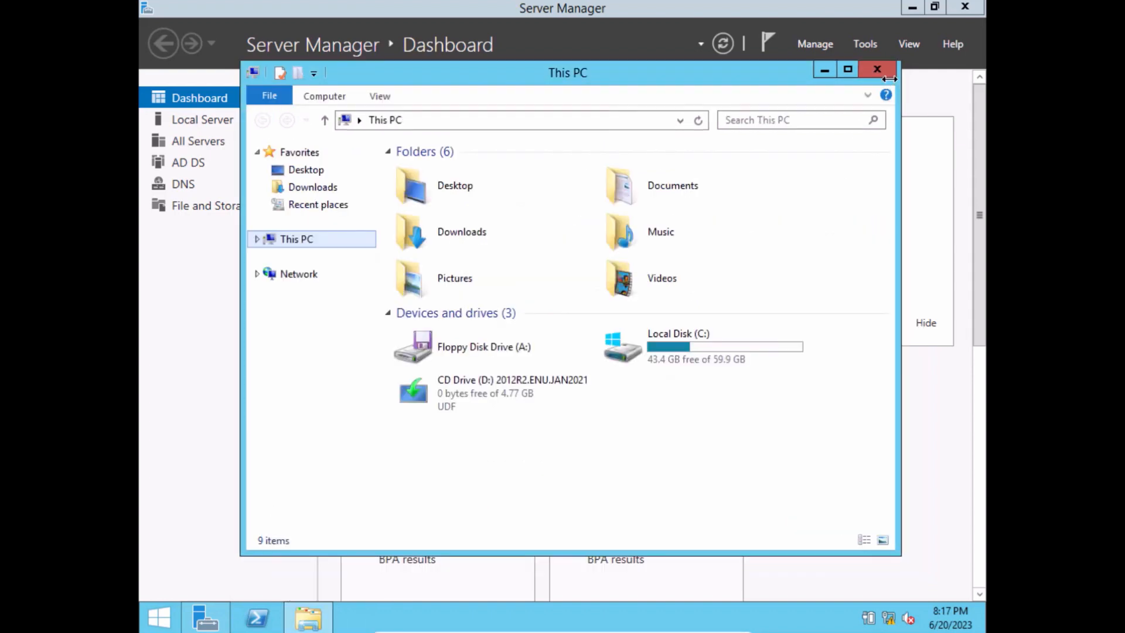
click(877, 69)
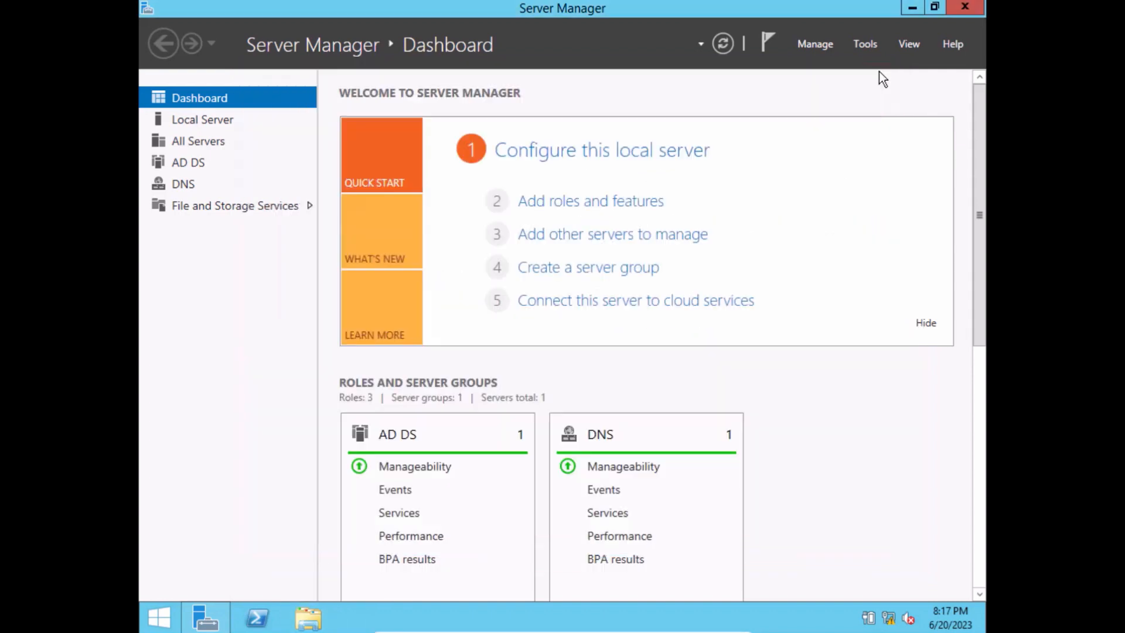
- Examine the default containers of kingwuslab.local in Active Directory Users and Computers, from Builtin to Managed Service Accounts, and close the console
click(863, 42)
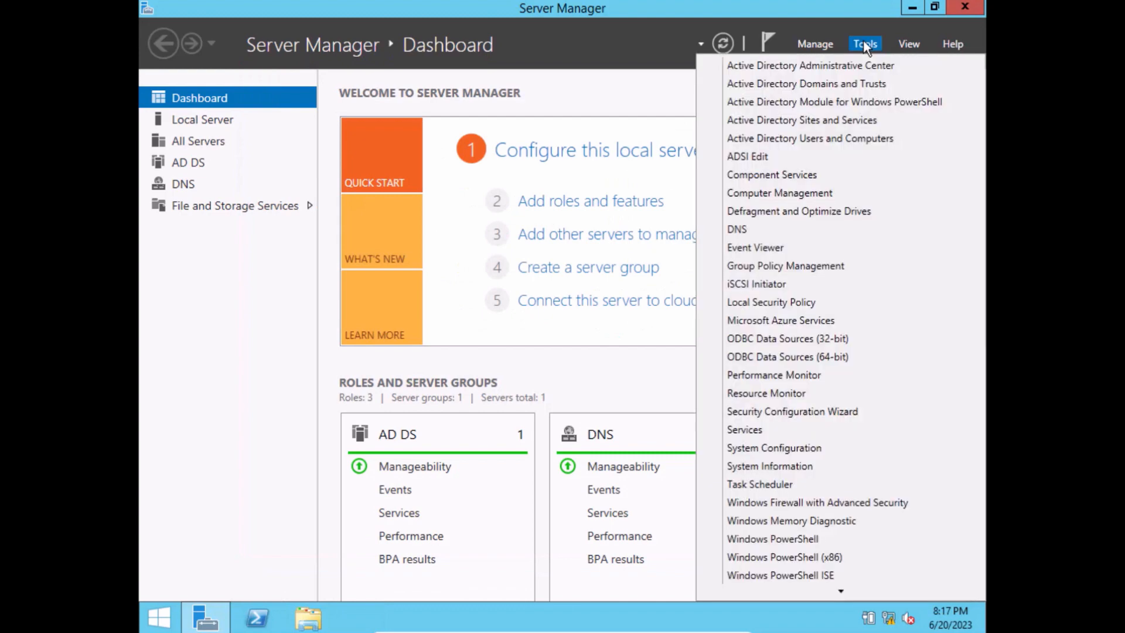
click(813, 138)
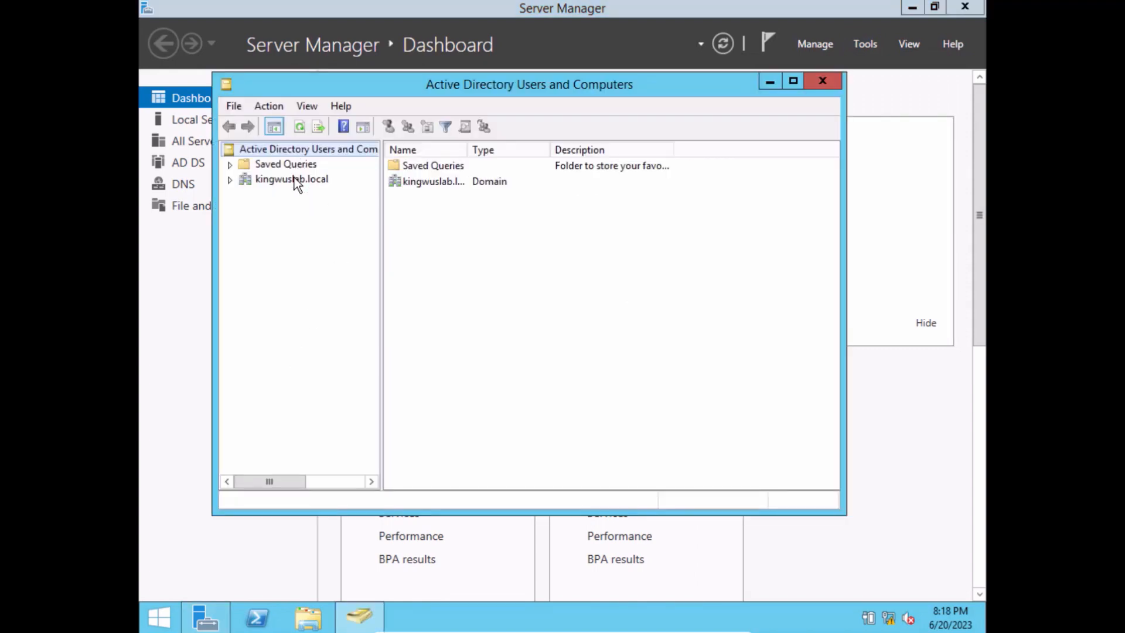
double_click(294, 179)
click(285, 193)
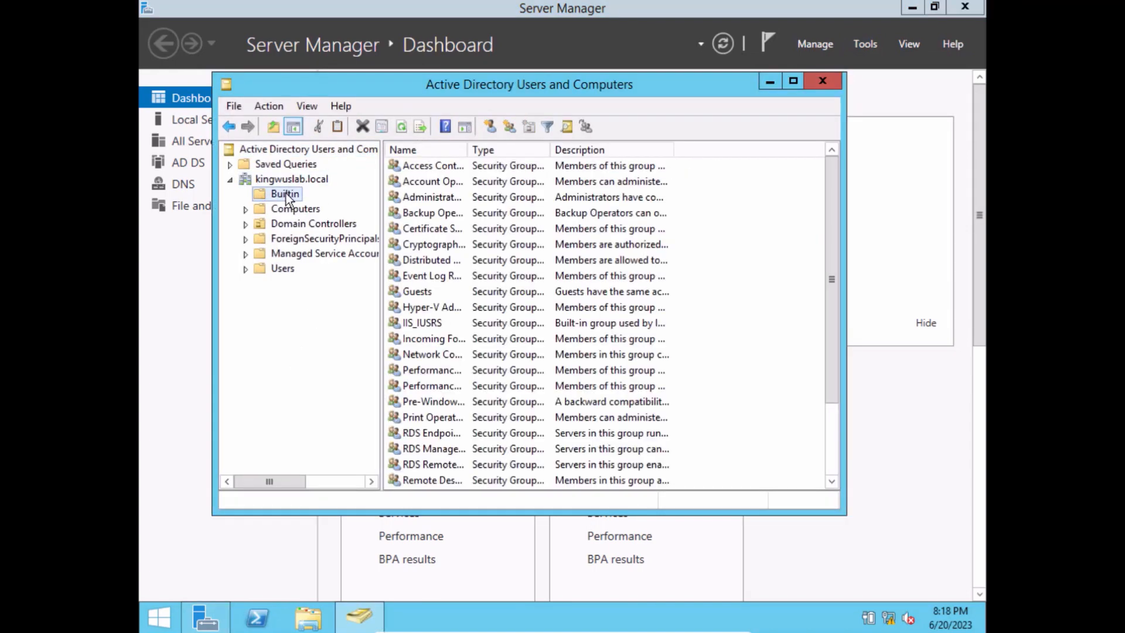
click(290, 206)
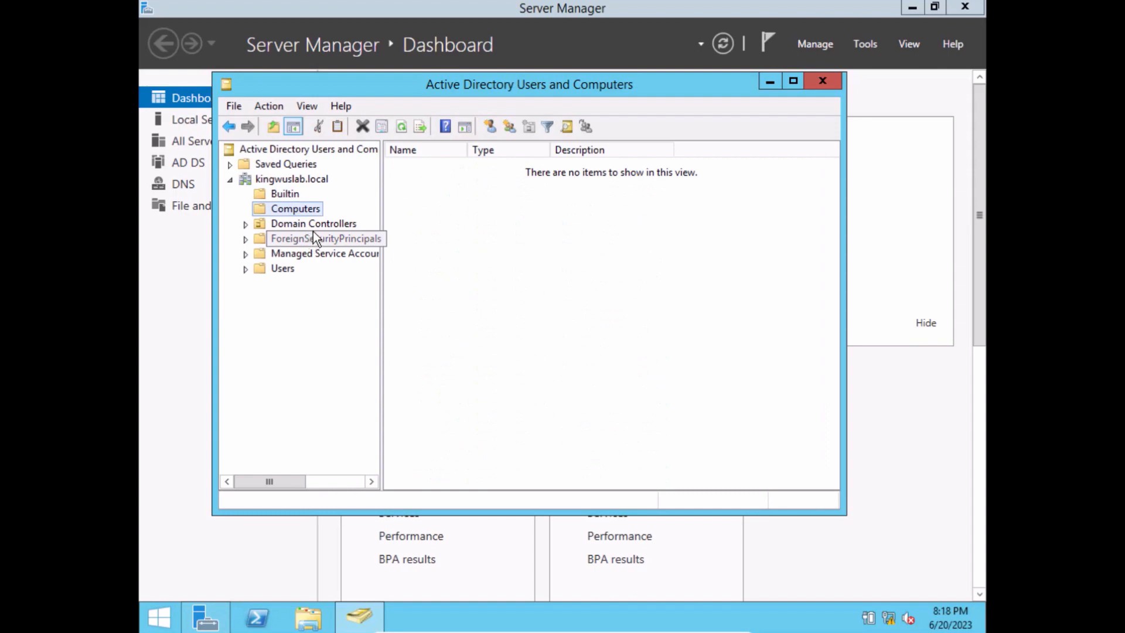
click(314, 228)
click(313, 239)
click(302, 256)
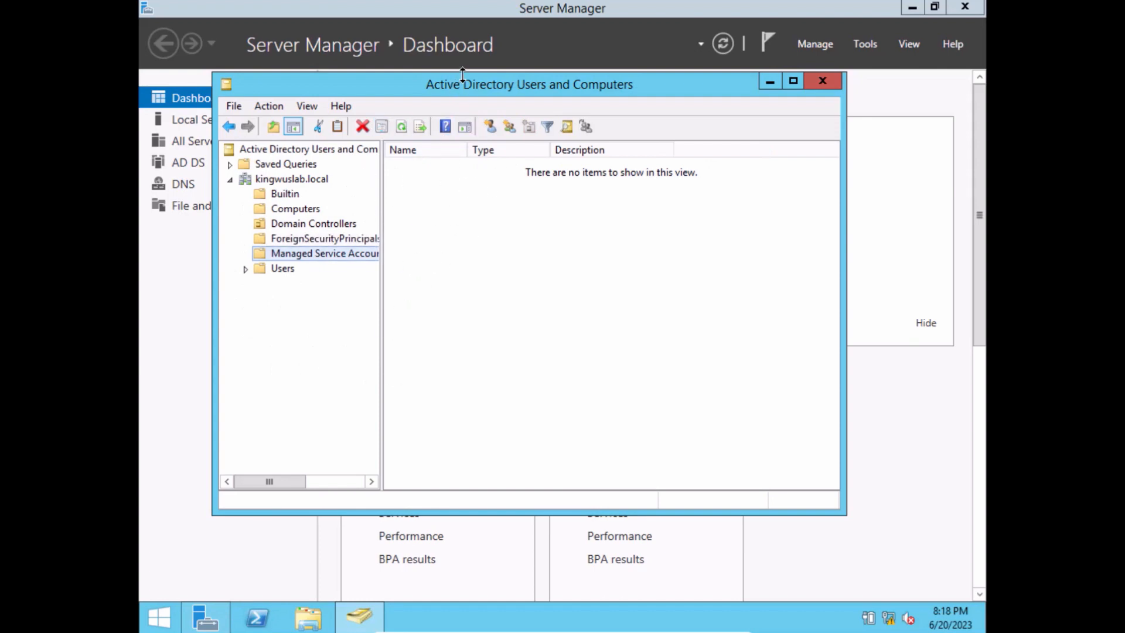
click(823, 79)
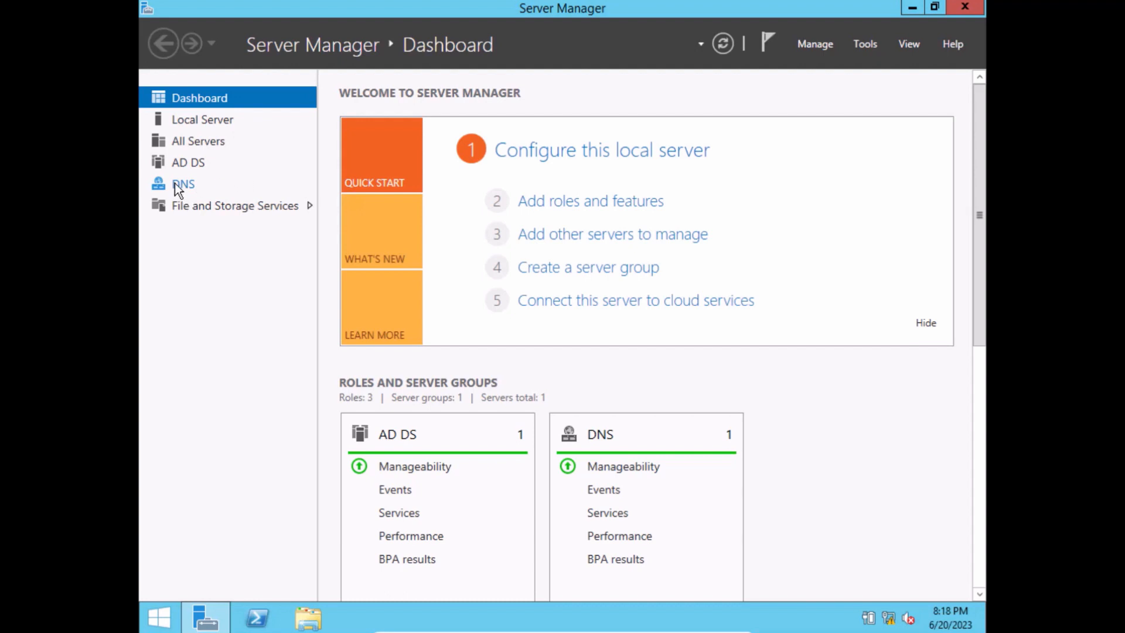
- Open the DNS Manager console, expand the DC1 server, and widen the console tree
click(871, 41)
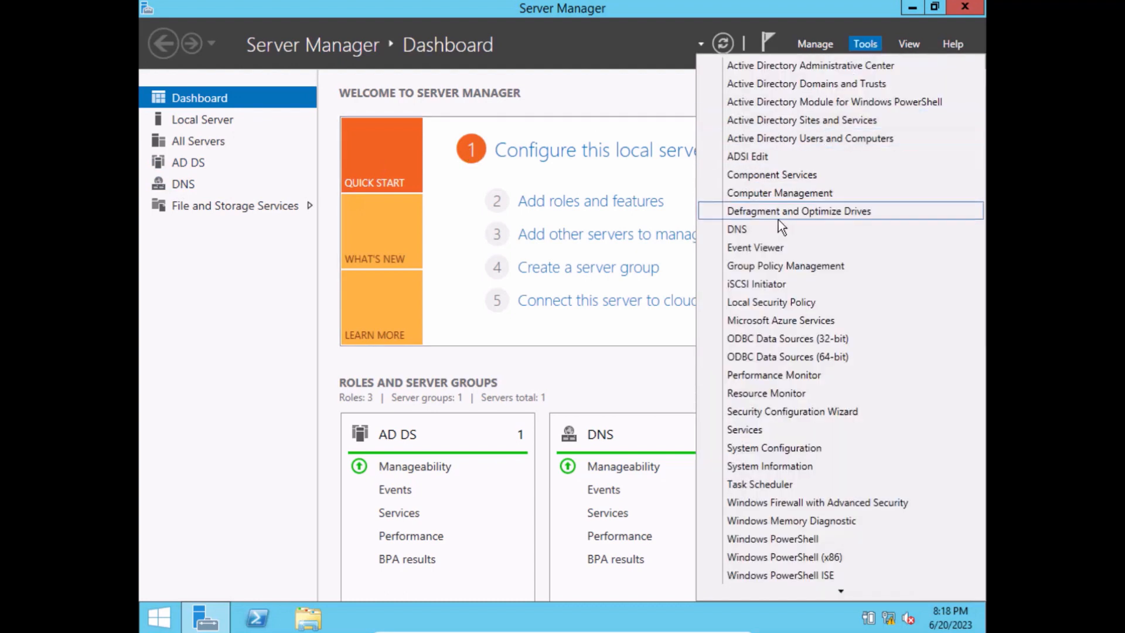
click(777, 235)
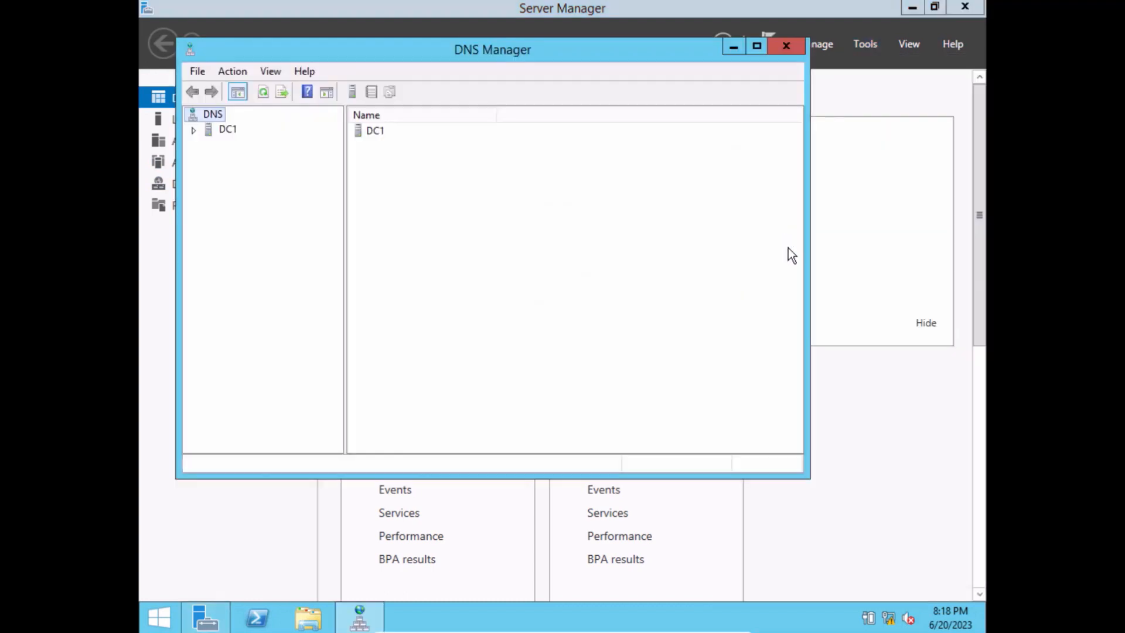
drag(559, 52, 589, 104)
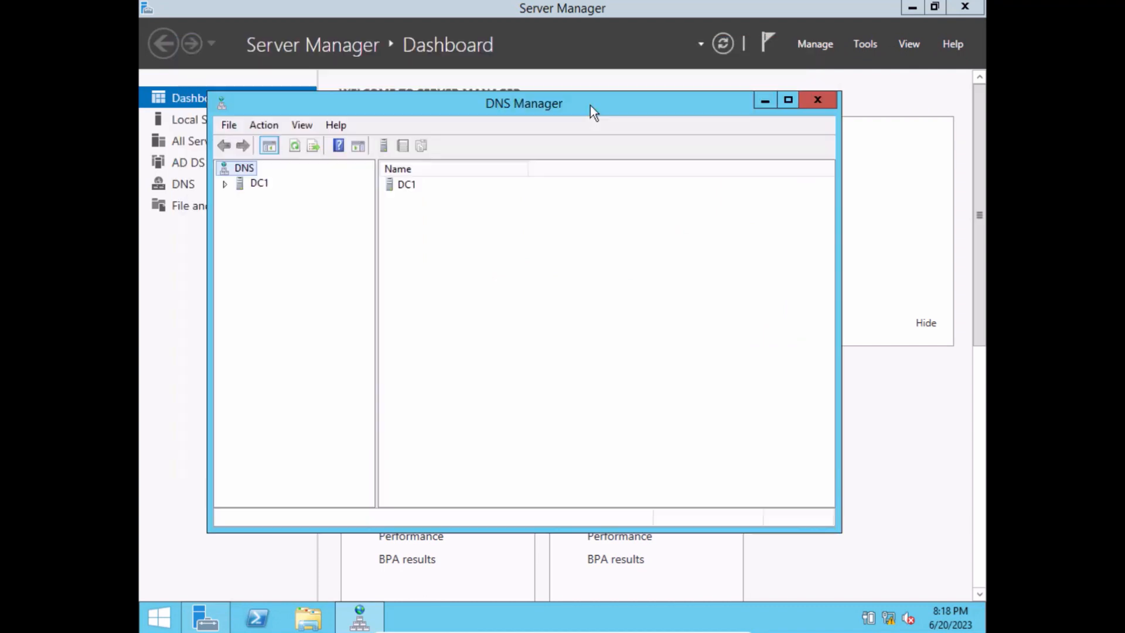
double_click(260, 185)
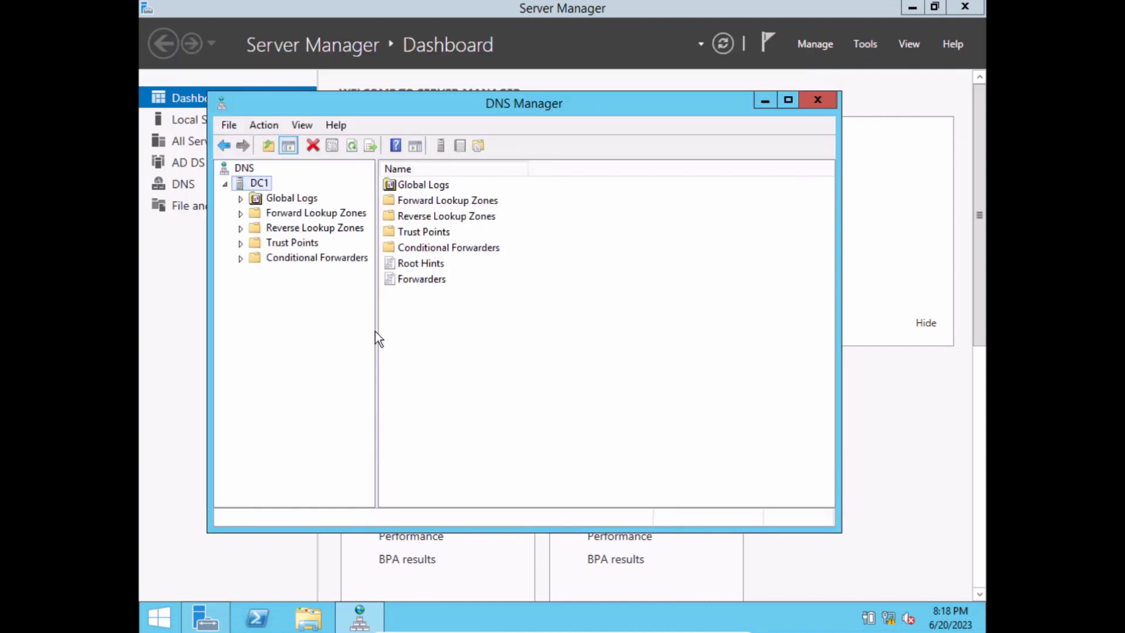
drag(374, 330, 447, 336)
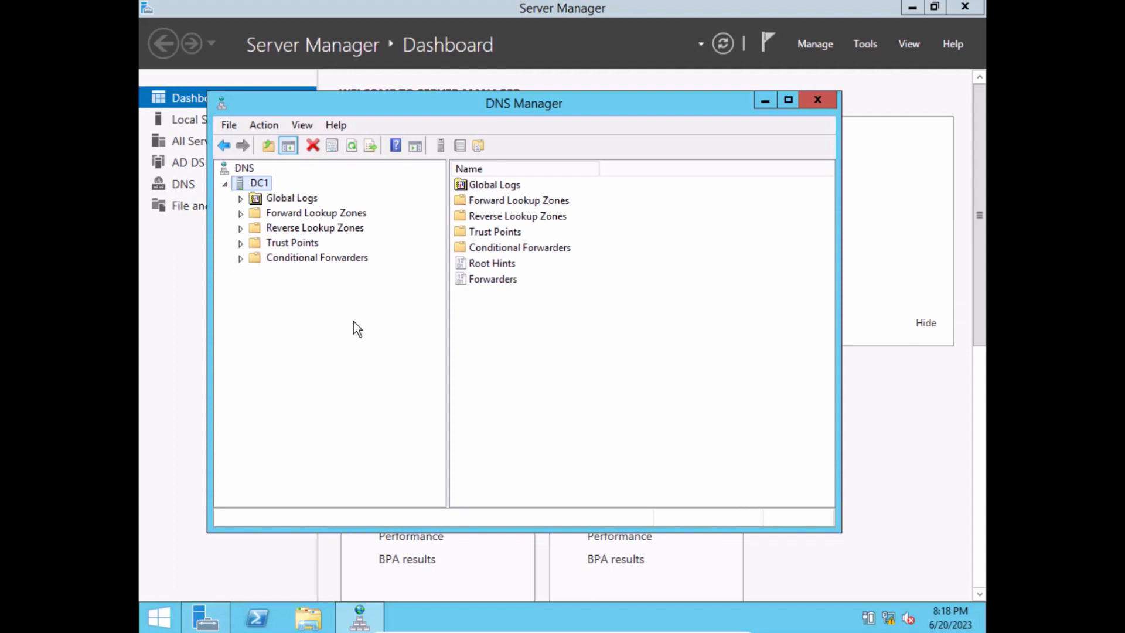
- Inspect the dc1 host record in the kingwuslab.local forward lookup zone
double_click(304, 211)
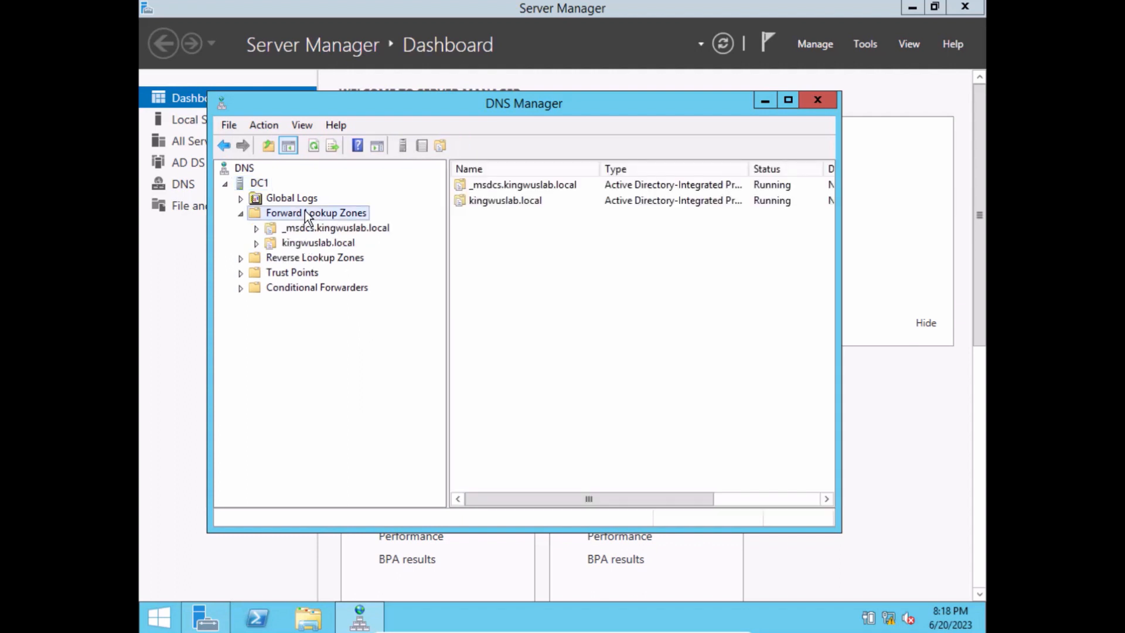
click(316, 243)
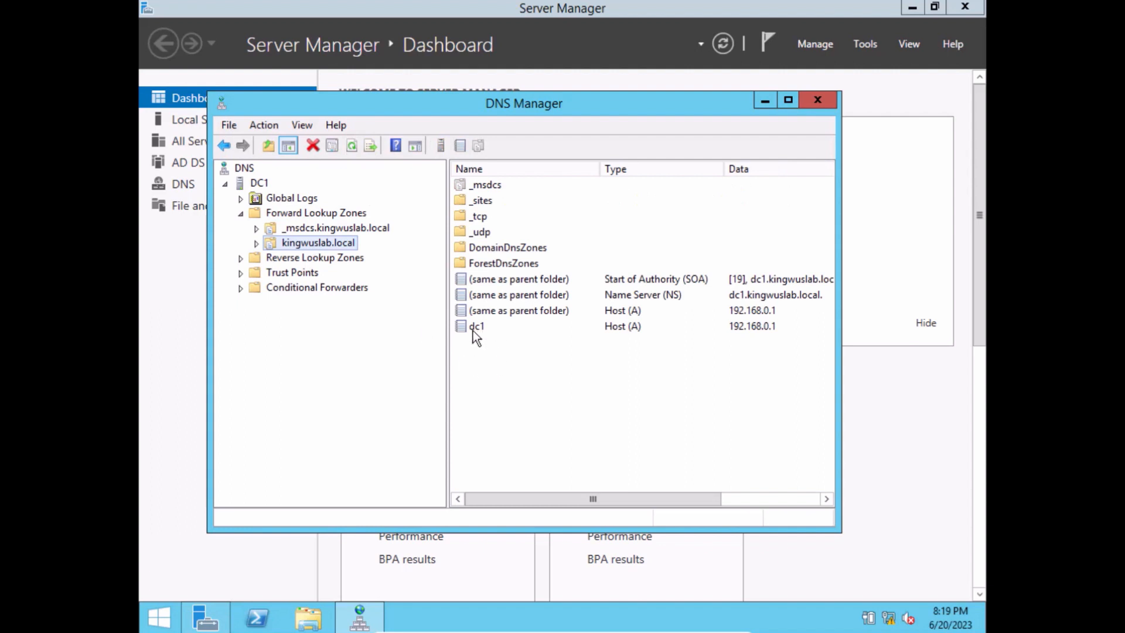
click(493, 330)
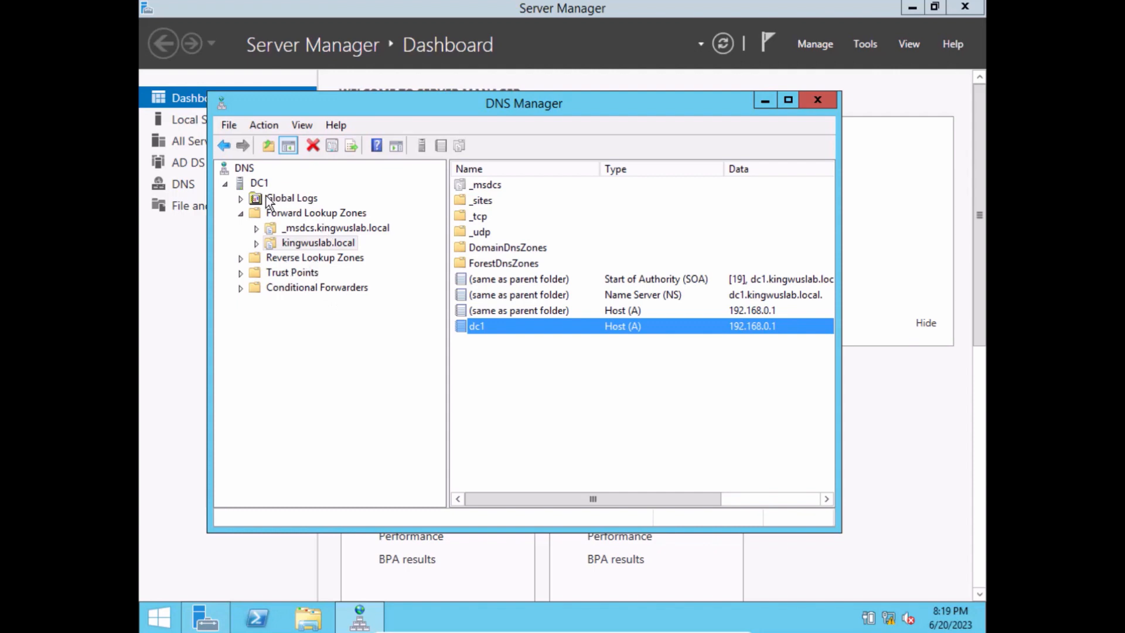
- Start a new reverse lookup zone on DC1 and accept a primary zone stored in Active Directory
click(326, 260)
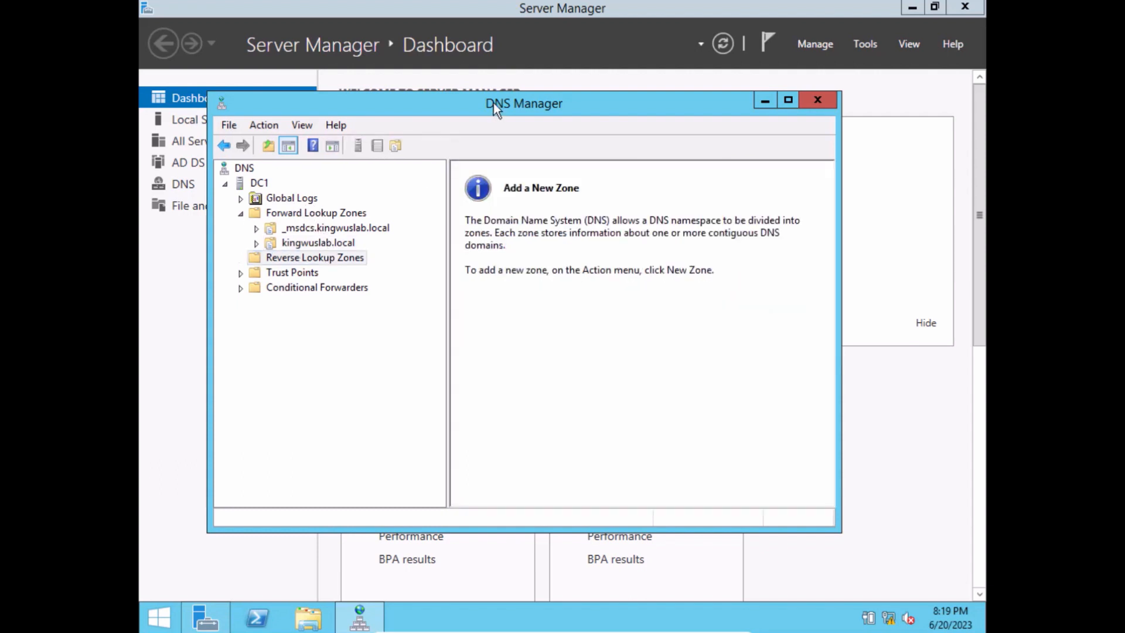
click(289, 262)
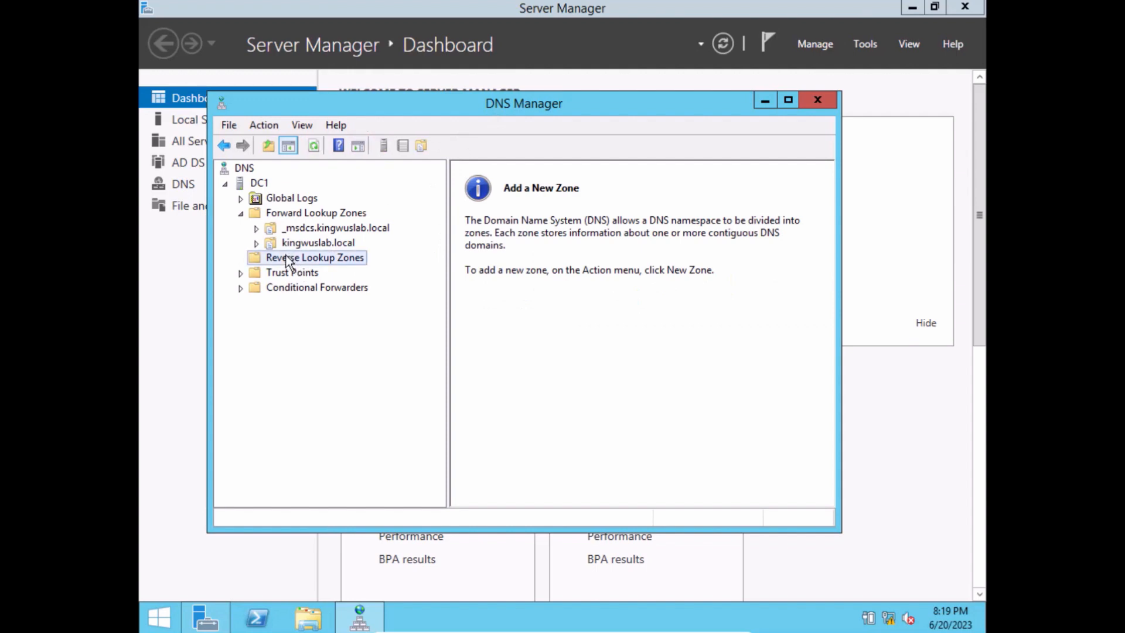
right_click(288, 262)
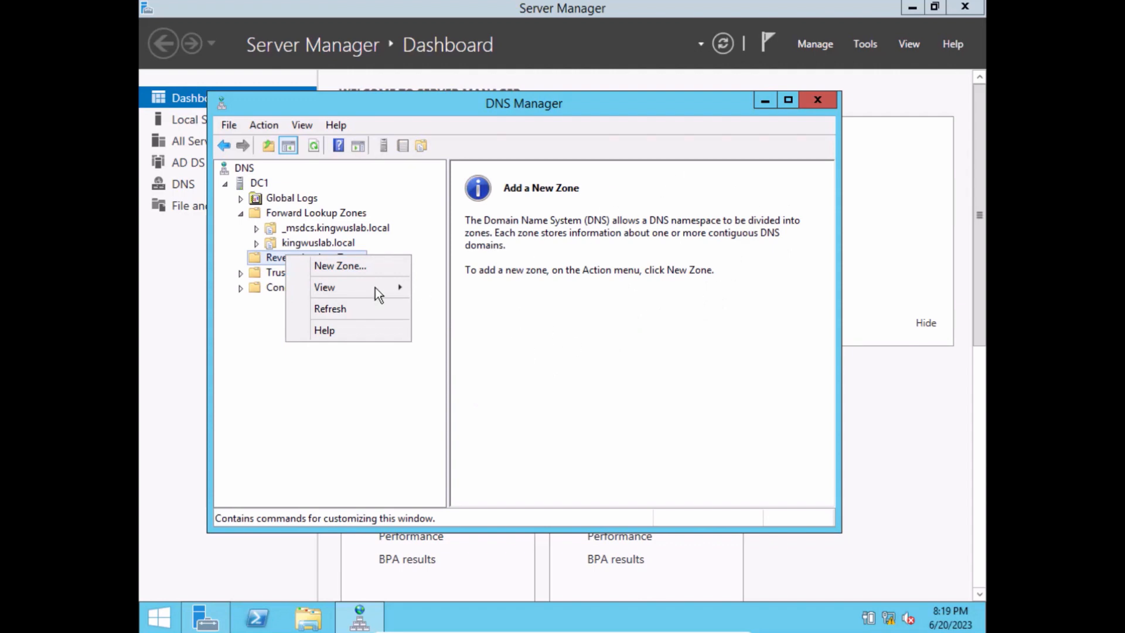
click(343, 268)
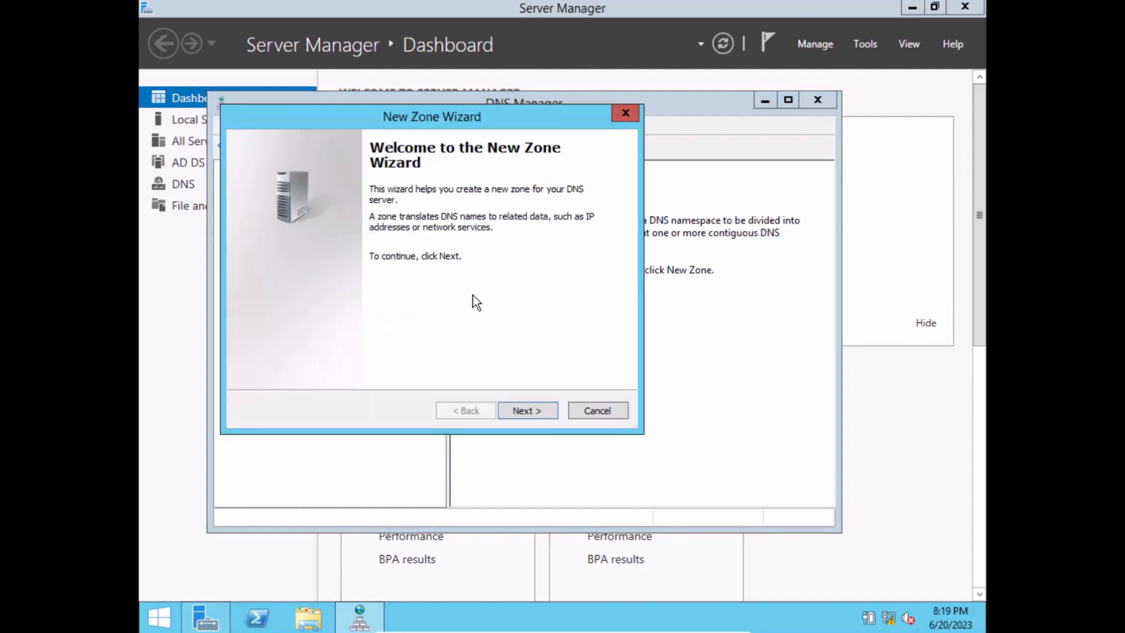
click(534, 410)
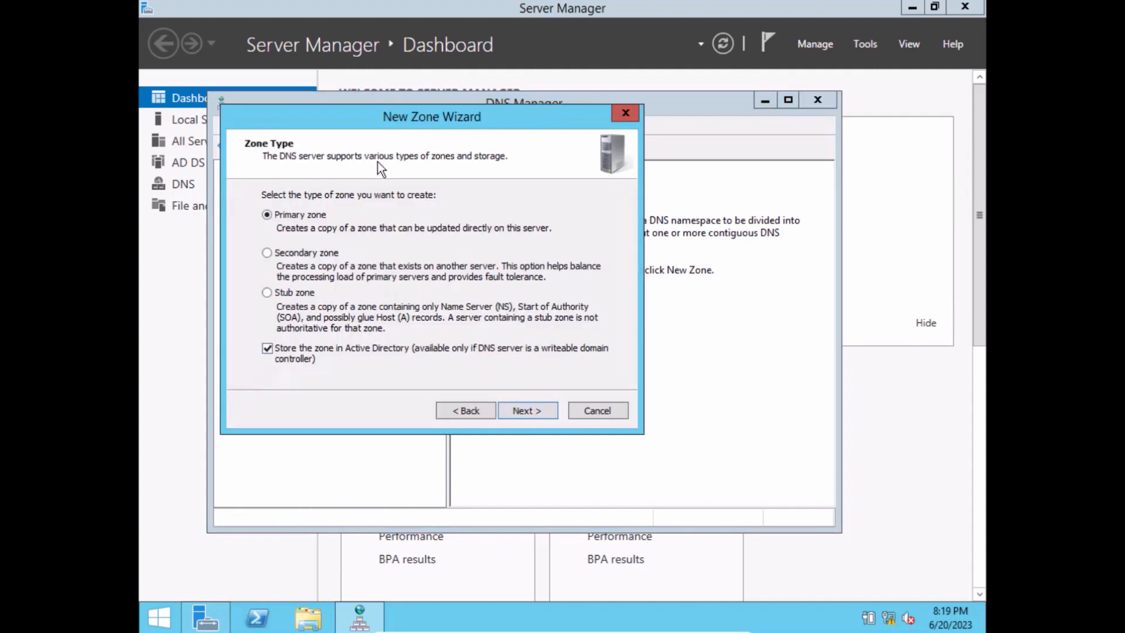
click(537, 409)
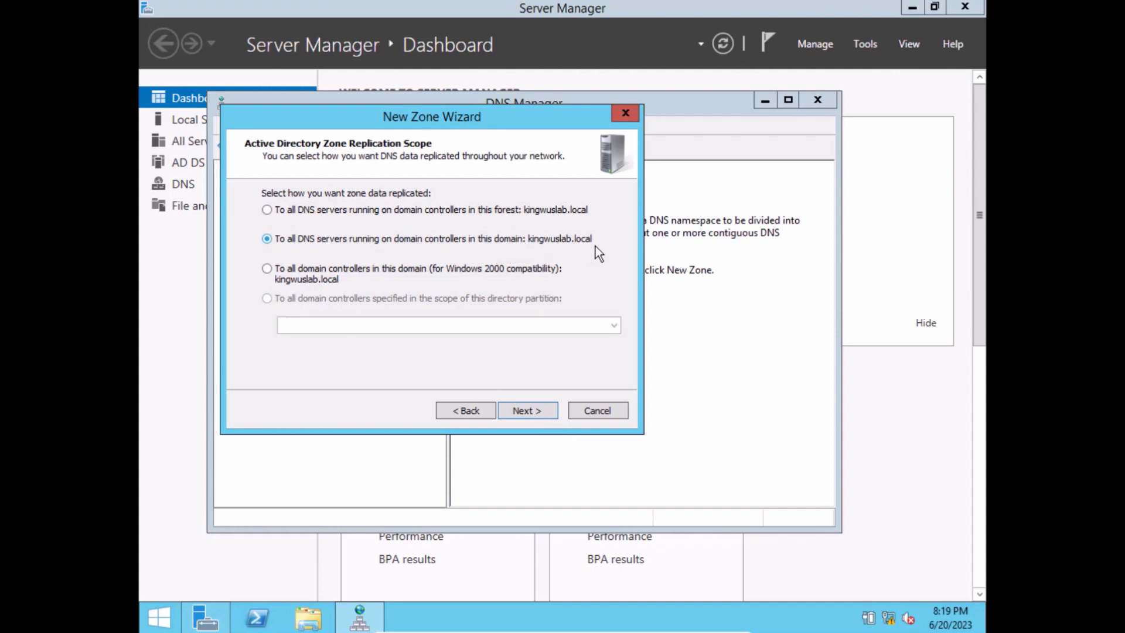
- Accept replication to all DNS servers in the kingwuslab.local domain, and define an IPv4 reverse lookup zone with network ID 192.168.0
click(532, 410)
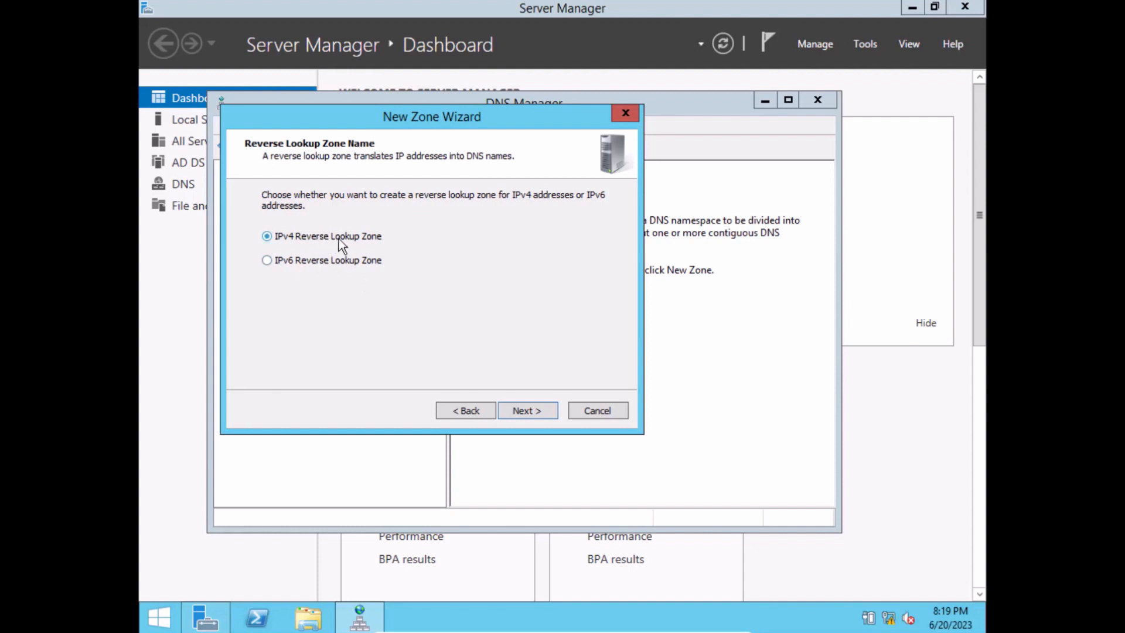
click(533, 409)
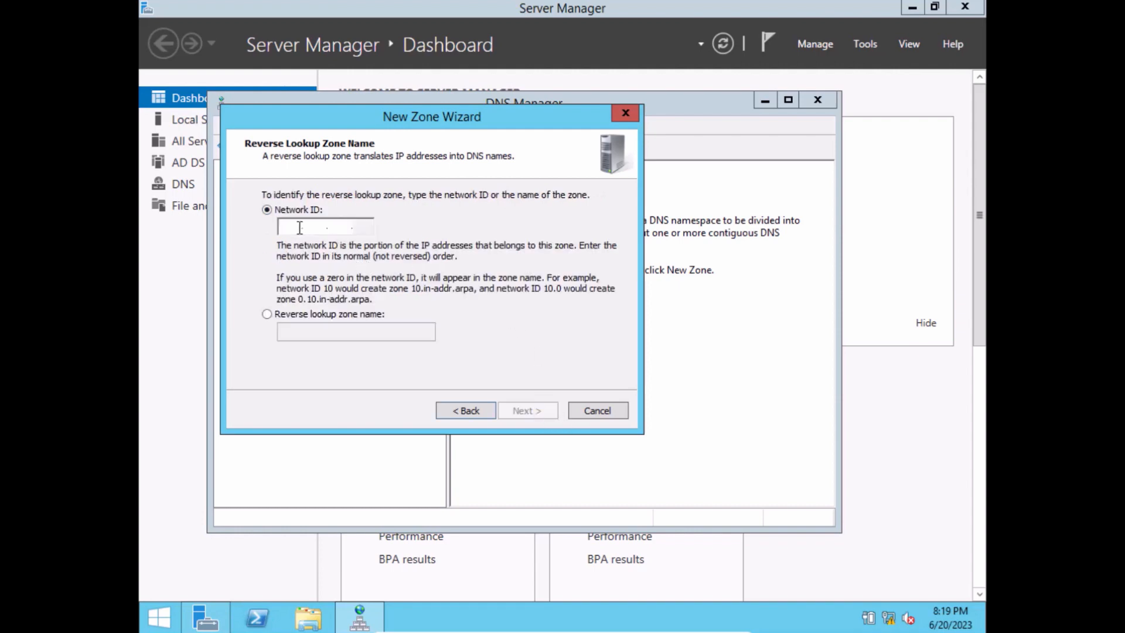
text(192.168.)
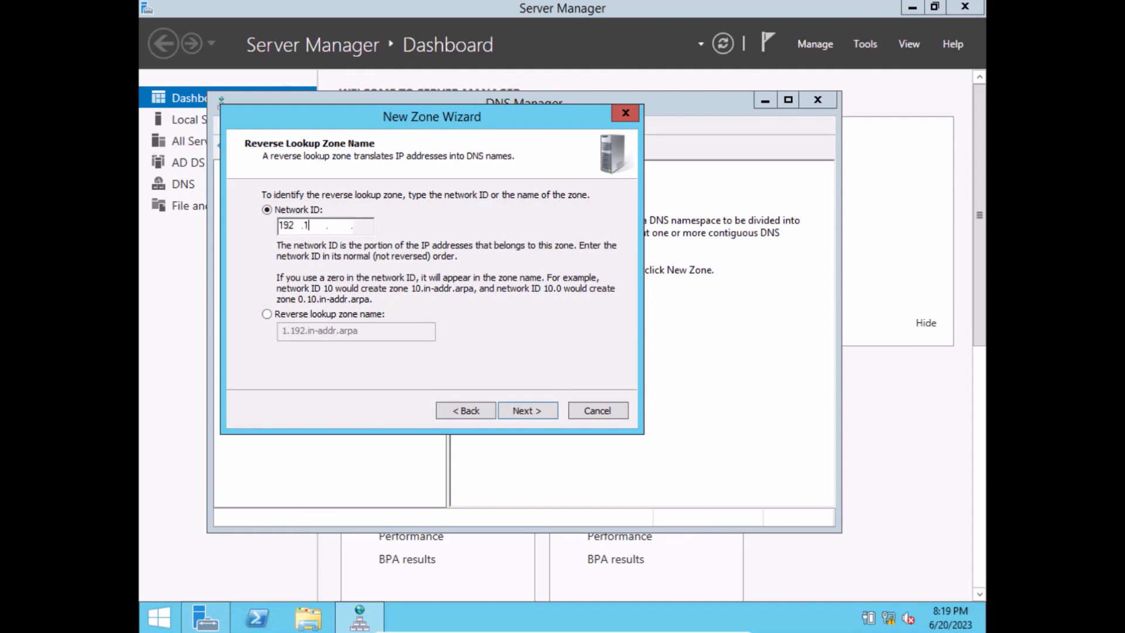
text(0)
click(525, 409)
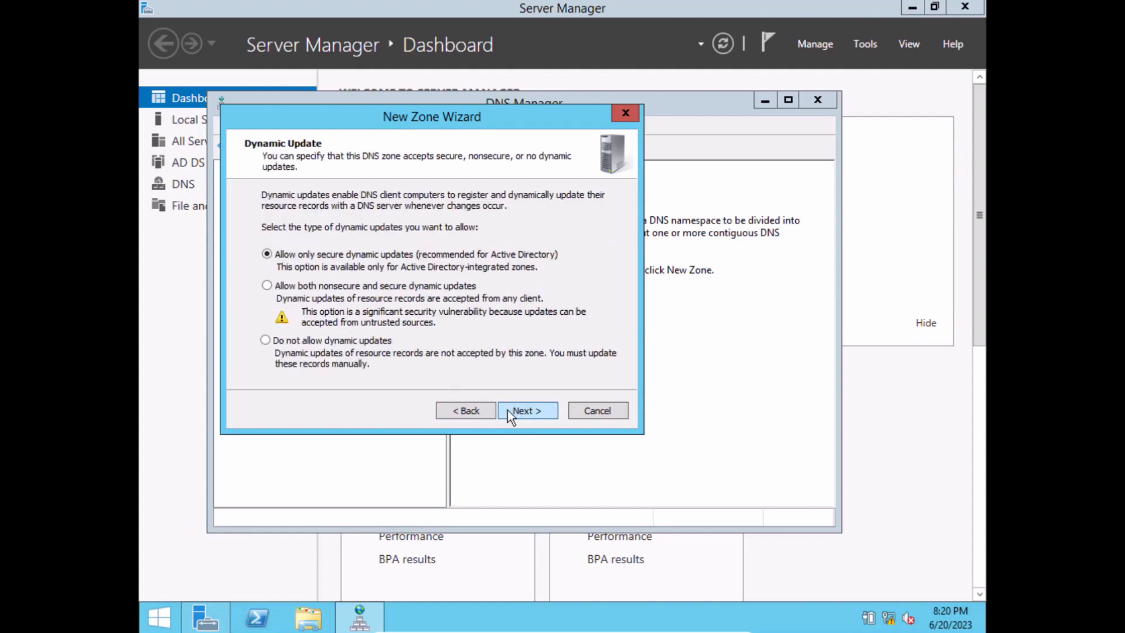
- Review the new zone's network ID and reverse lookup zone name, and return to the dynamic update settings
click(474, 408)
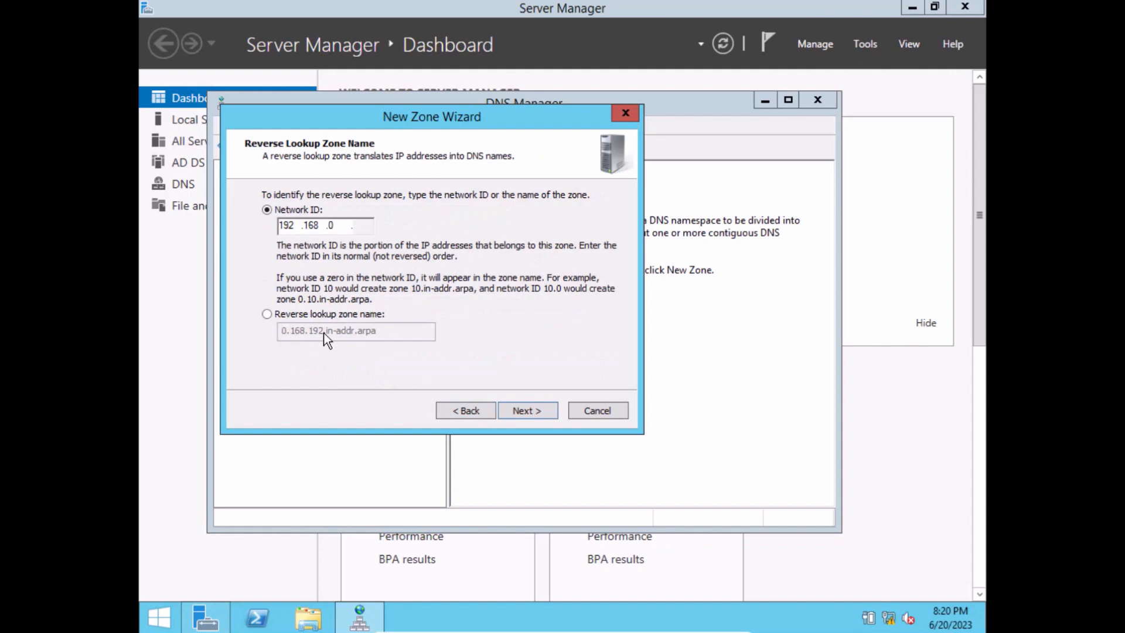
click(536, 412)
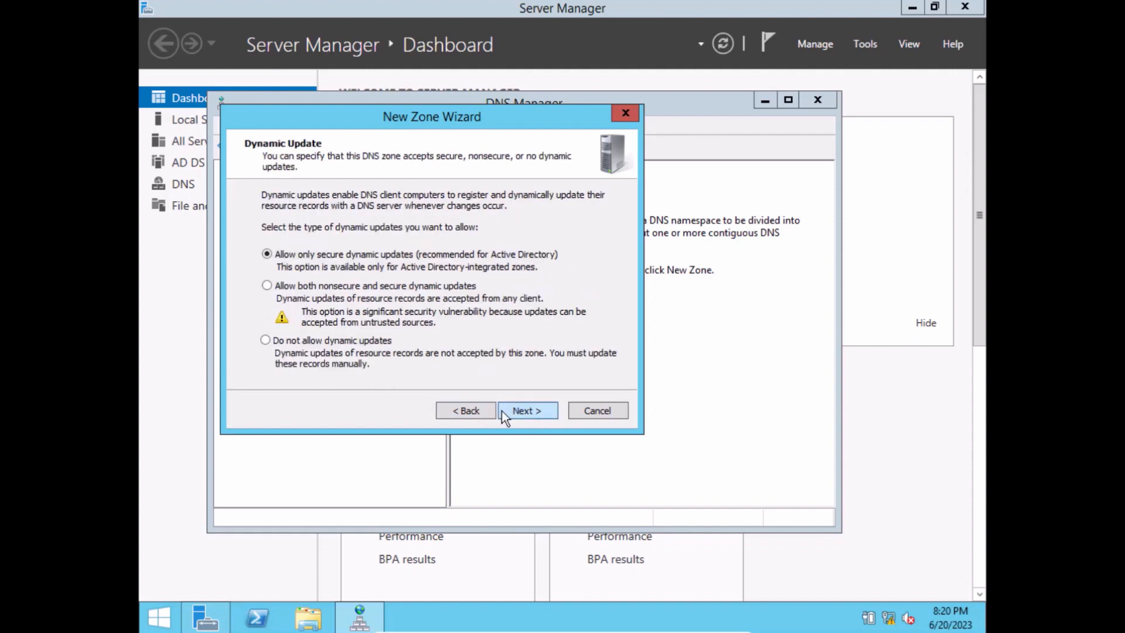
click(477, 409)
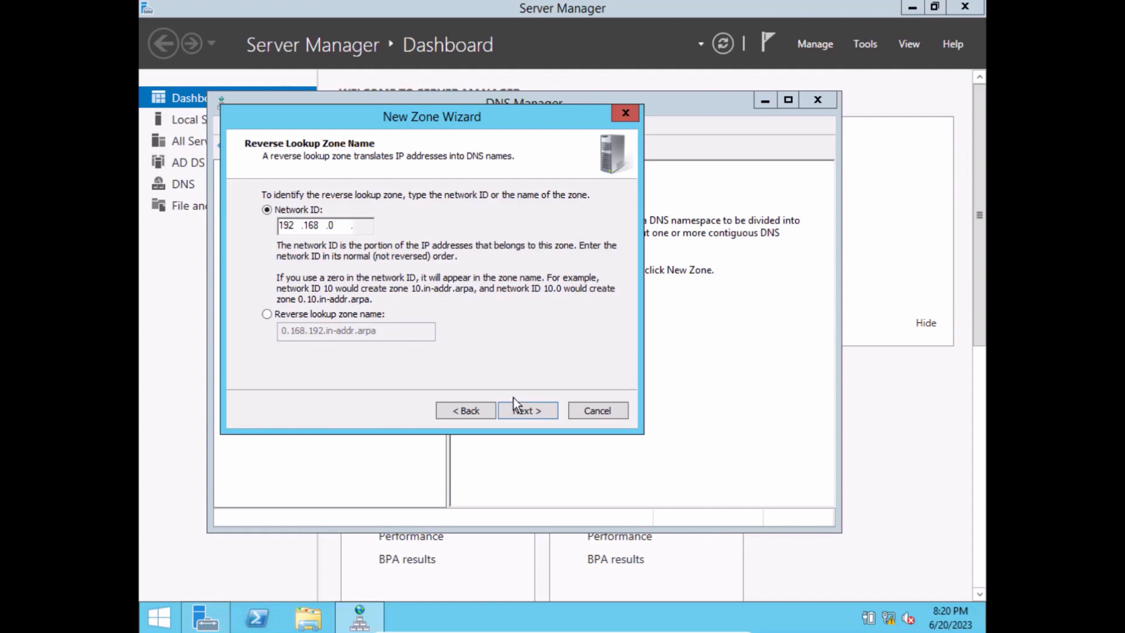
click(530, 413)
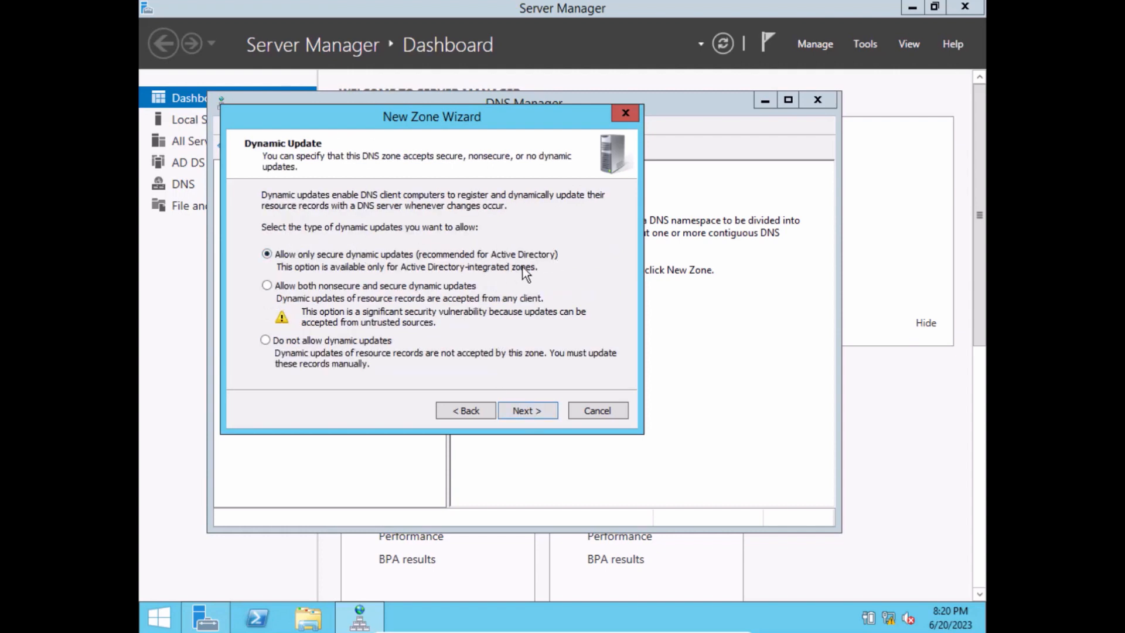
- Create the reverse zone with only secure dynamic updates allowed, and open the 0.168.192.in-addr.arpa zone
click(533, 411)
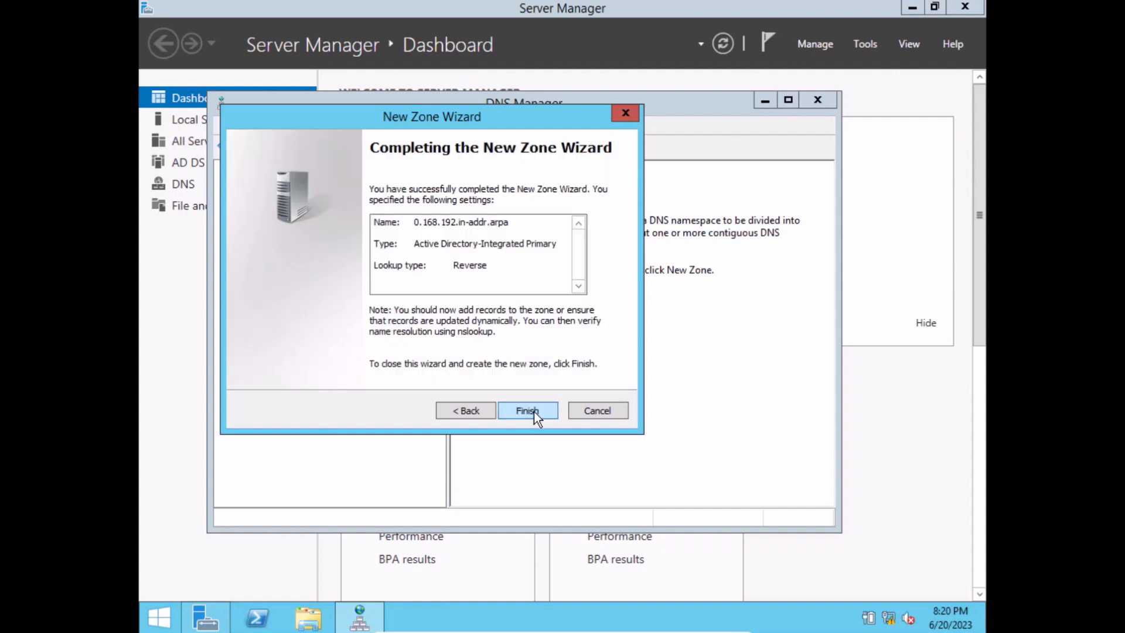
click(527, 410)
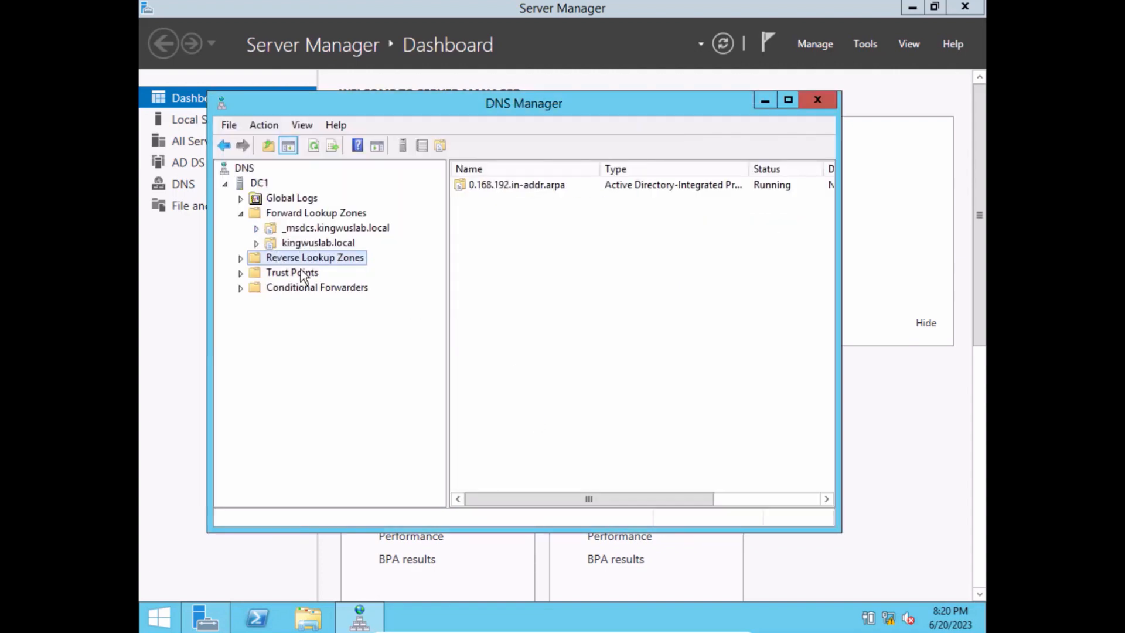
double_click(314, 257)
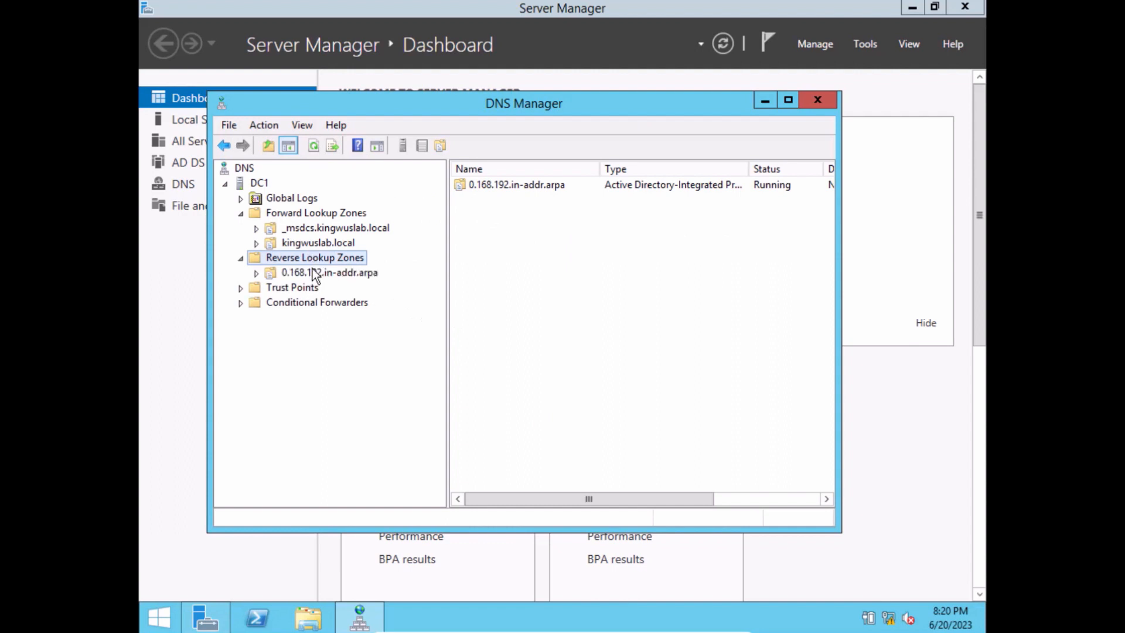
click(312, 269)
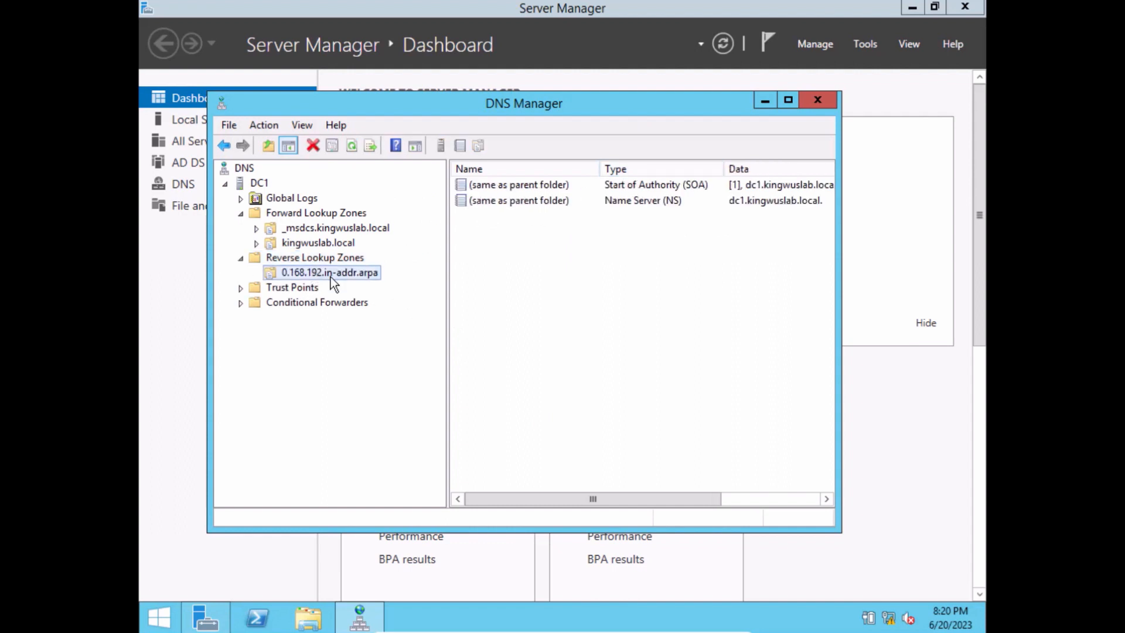
- Start a new pointer (PTR) record in the 0.168.192.in-addr.arpa zone with host IP address 192.168.0.1
right_click(291, 273)
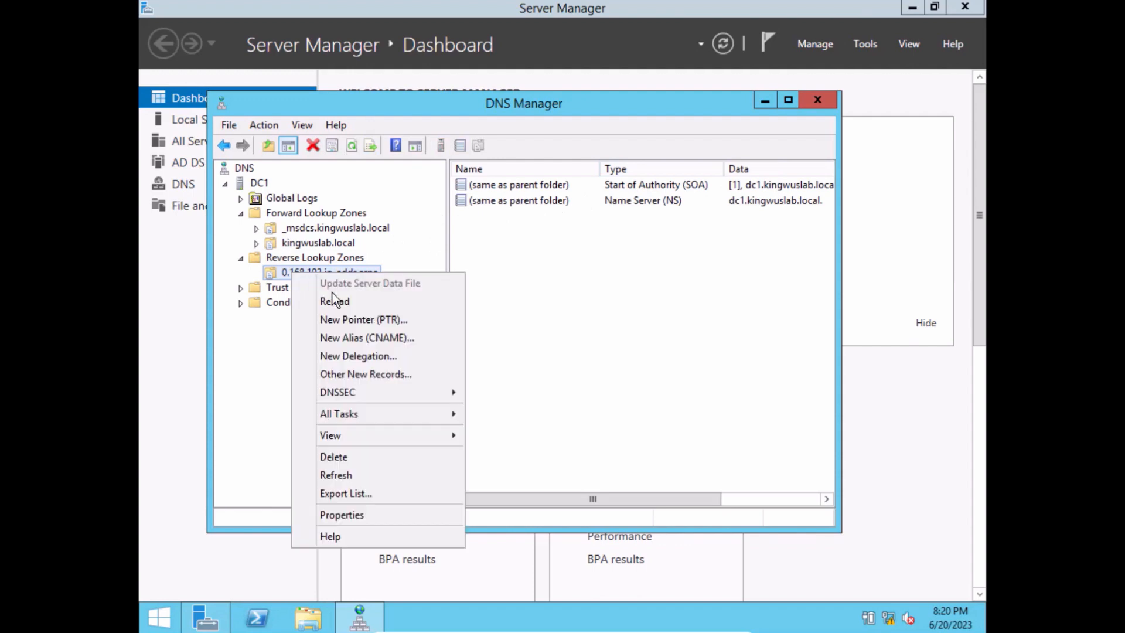
click(416, 319)
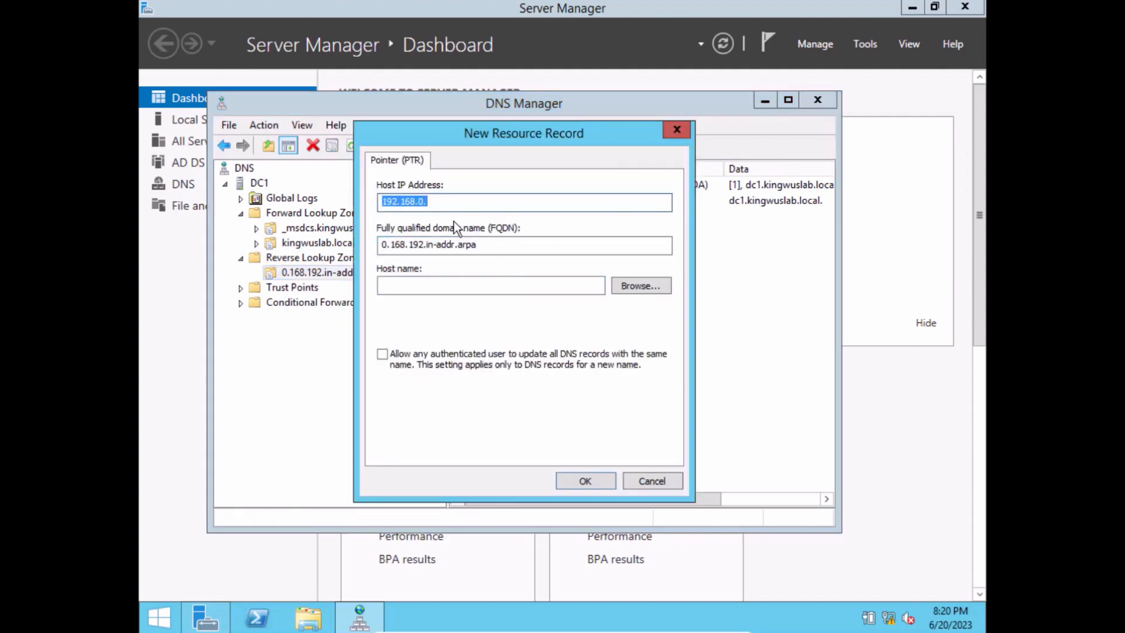
click(448, 201)
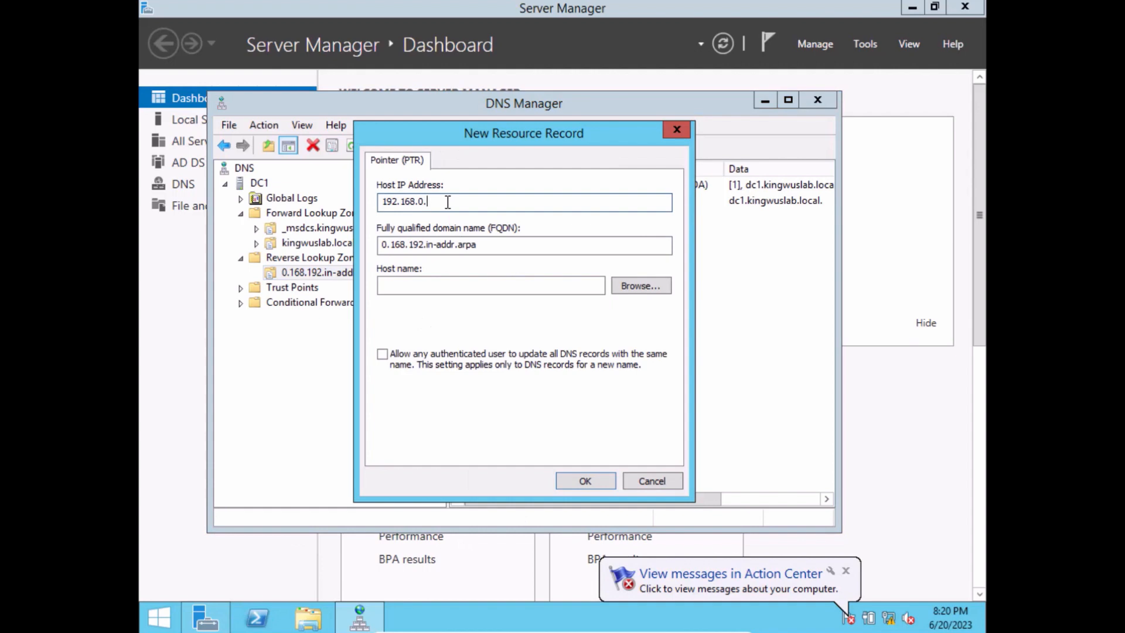
text(1)
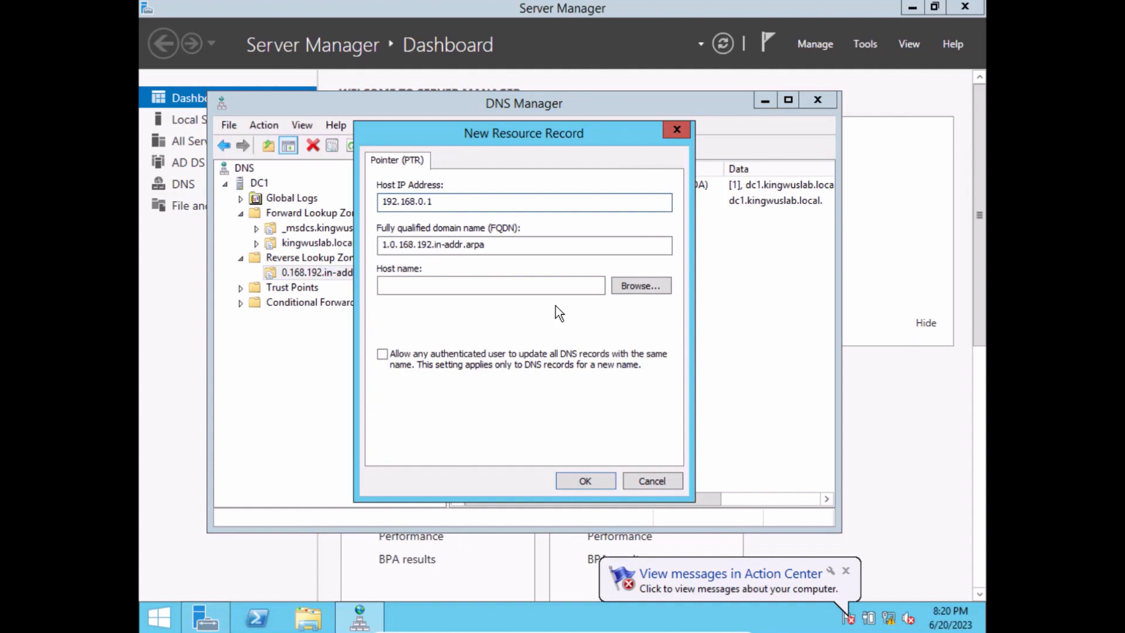
click(468, 283)
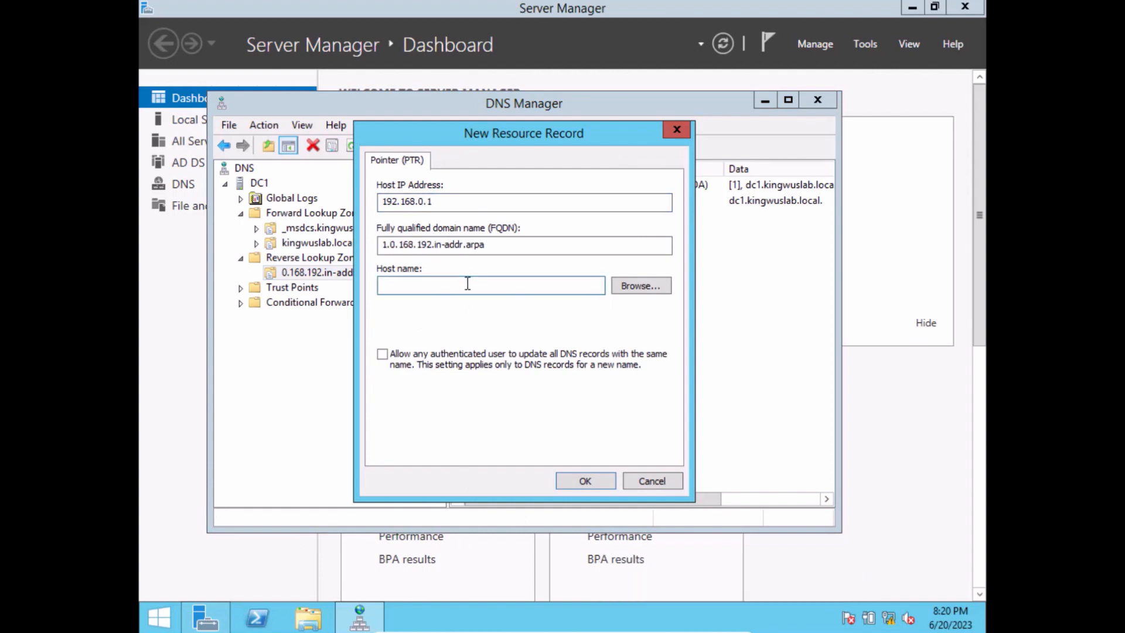
- Check the server's full computer name in its system properties and close the windows opened for it
click(302, 617)
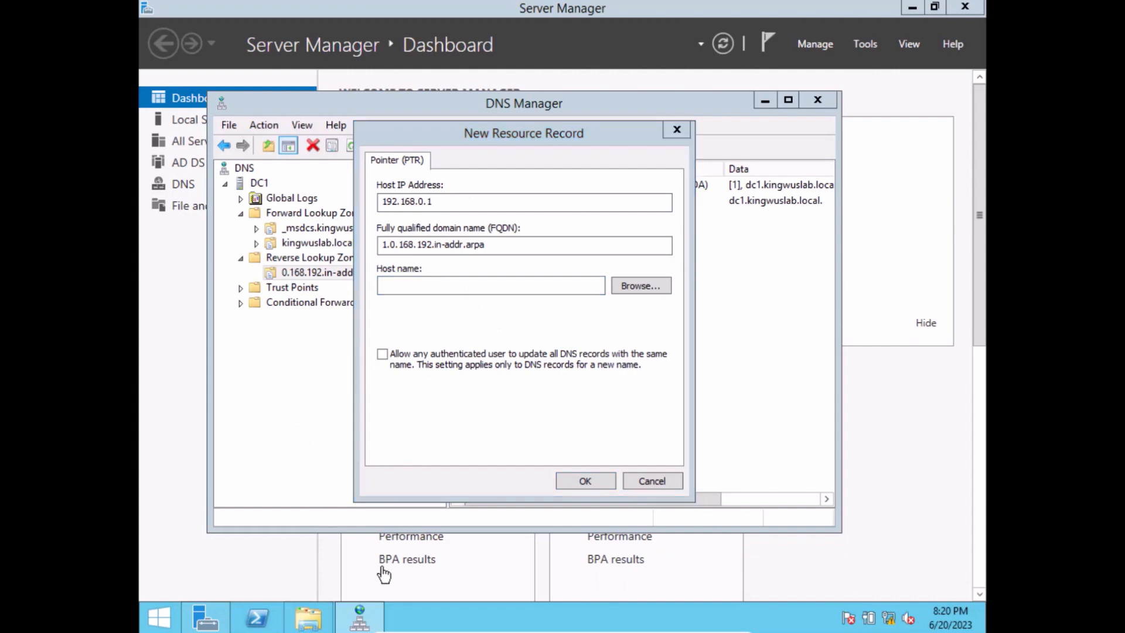
right_click(309, 242)
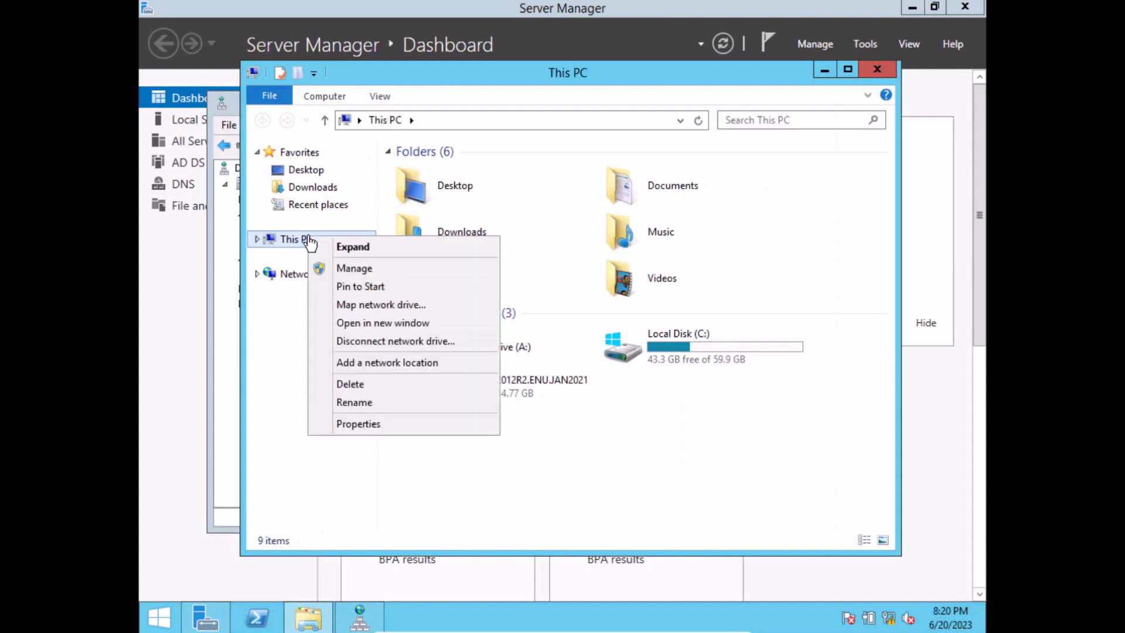
click(359, 423)
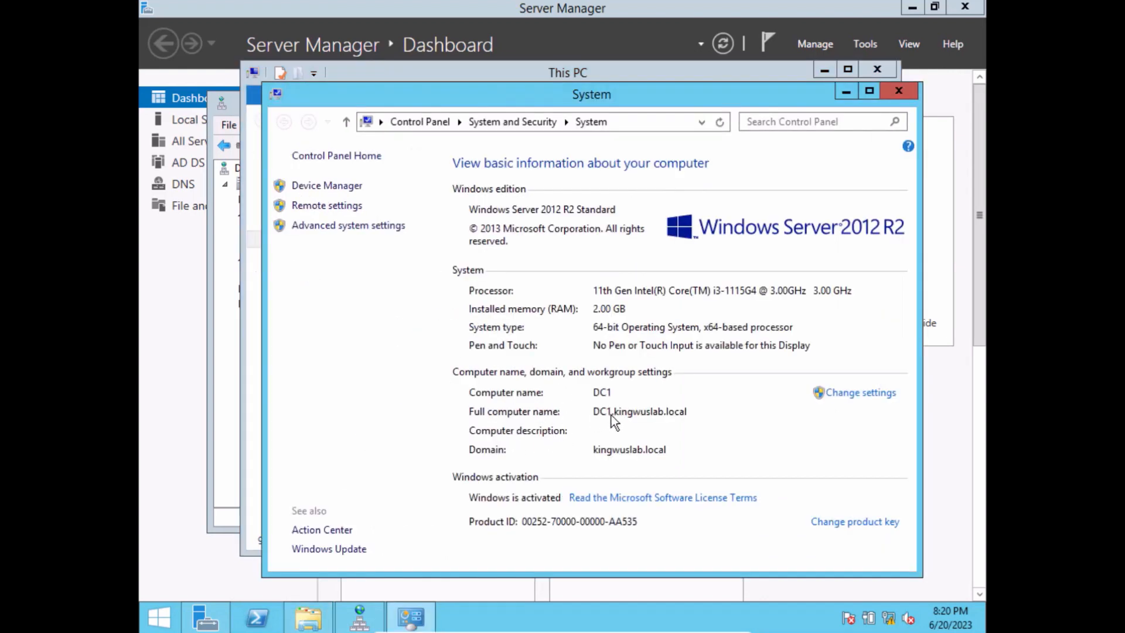
click(899, 91)
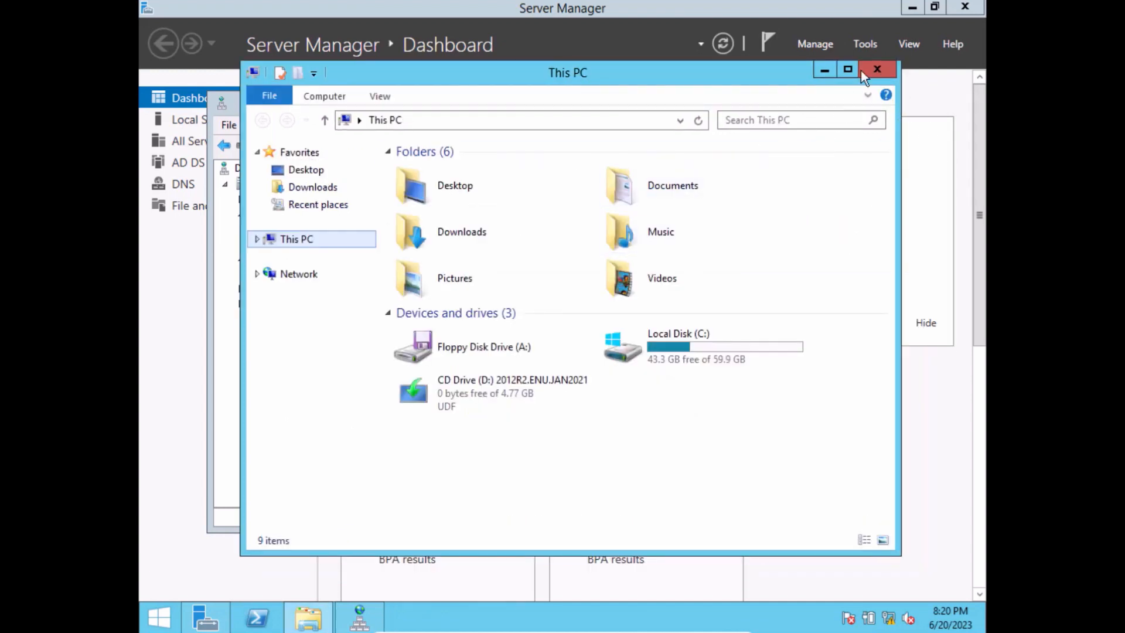
click(881, 69)
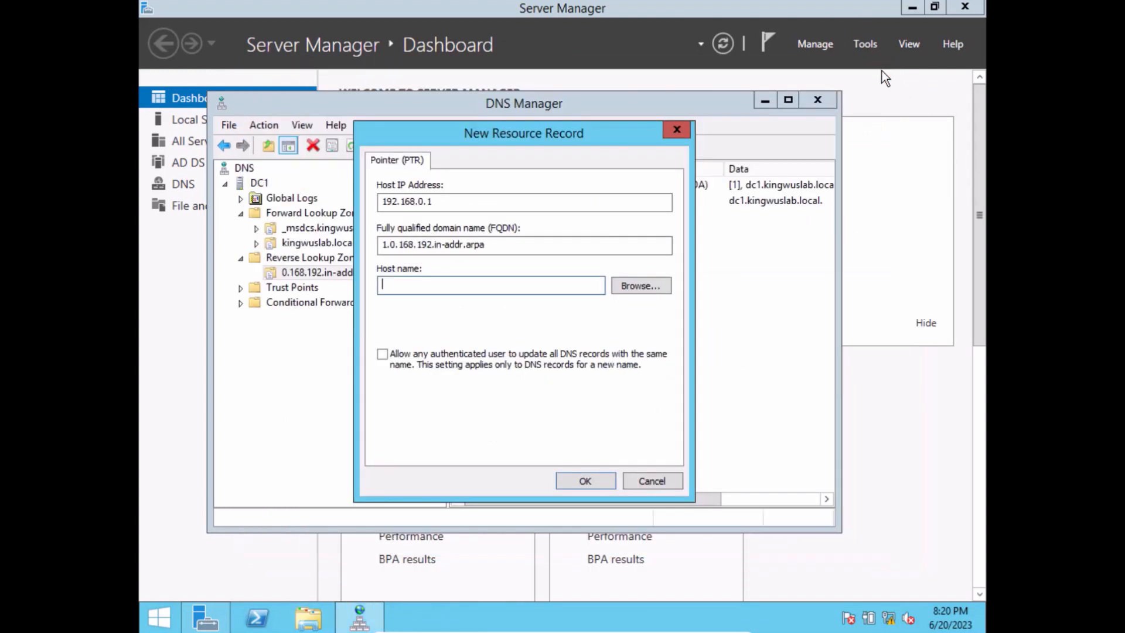
- Choose the dc1 host record from the kingwuslab.local zone as the pointer's host name, allow authenticated users to update it, and create the record
click(647, 287)
double_click(405, 267)
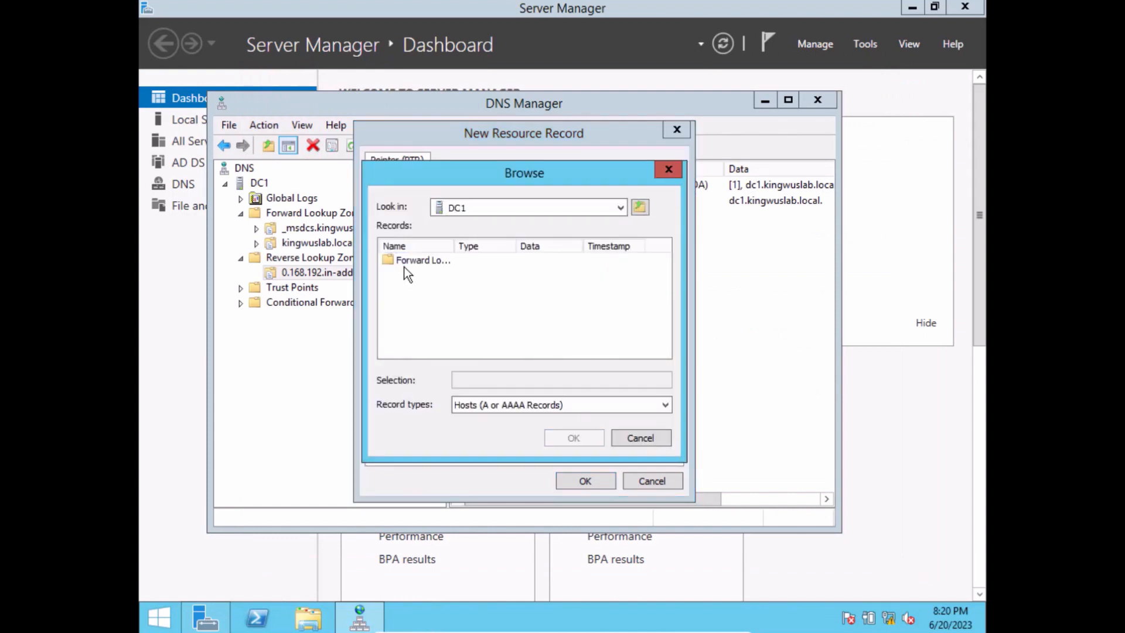
double_click(409, 261)
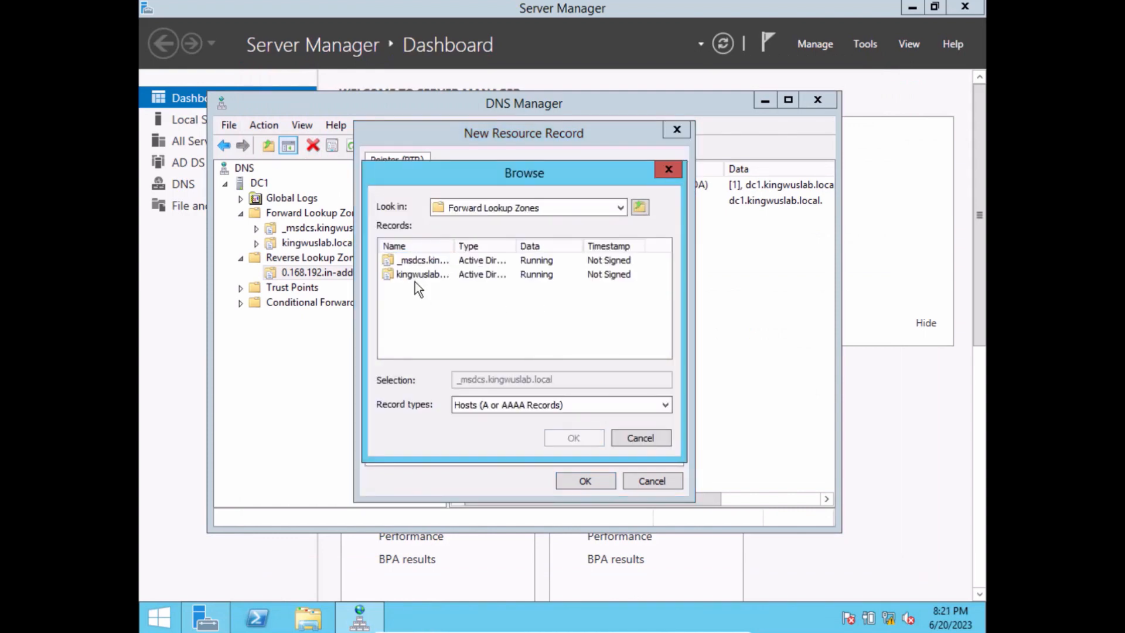
double_click(412, 275)
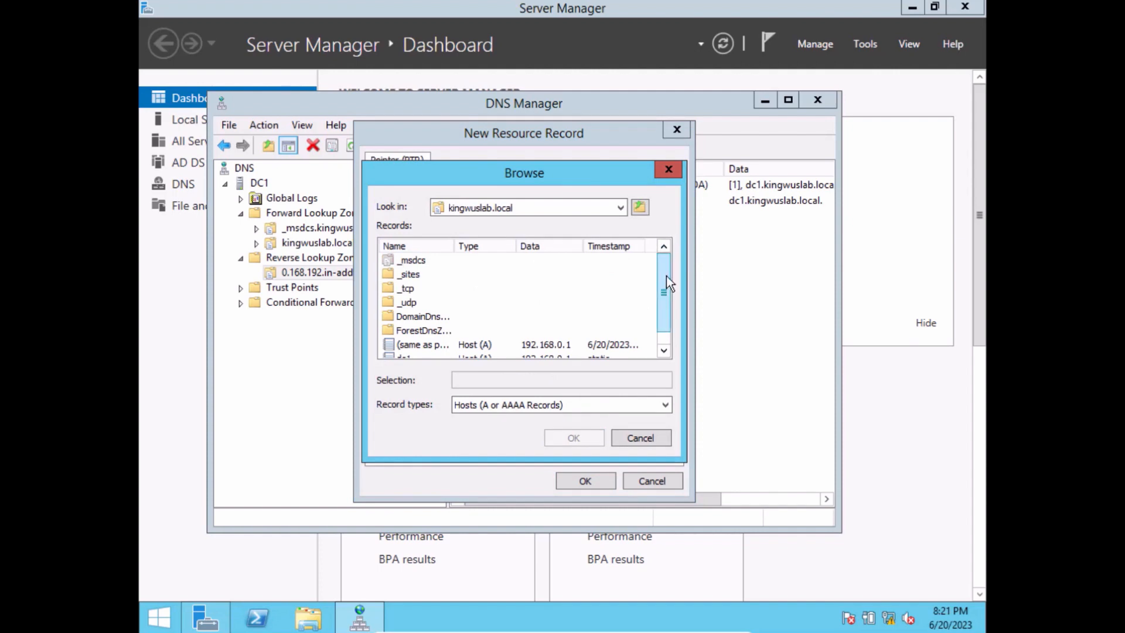
scroll(663, 311, down, 1)
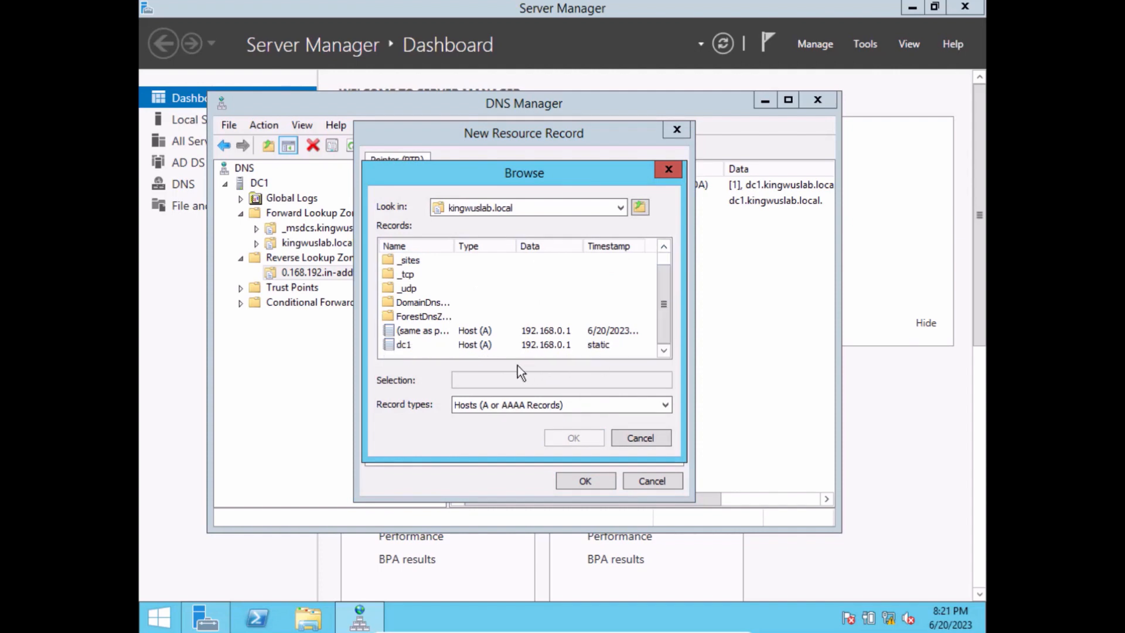
click(391, 347)
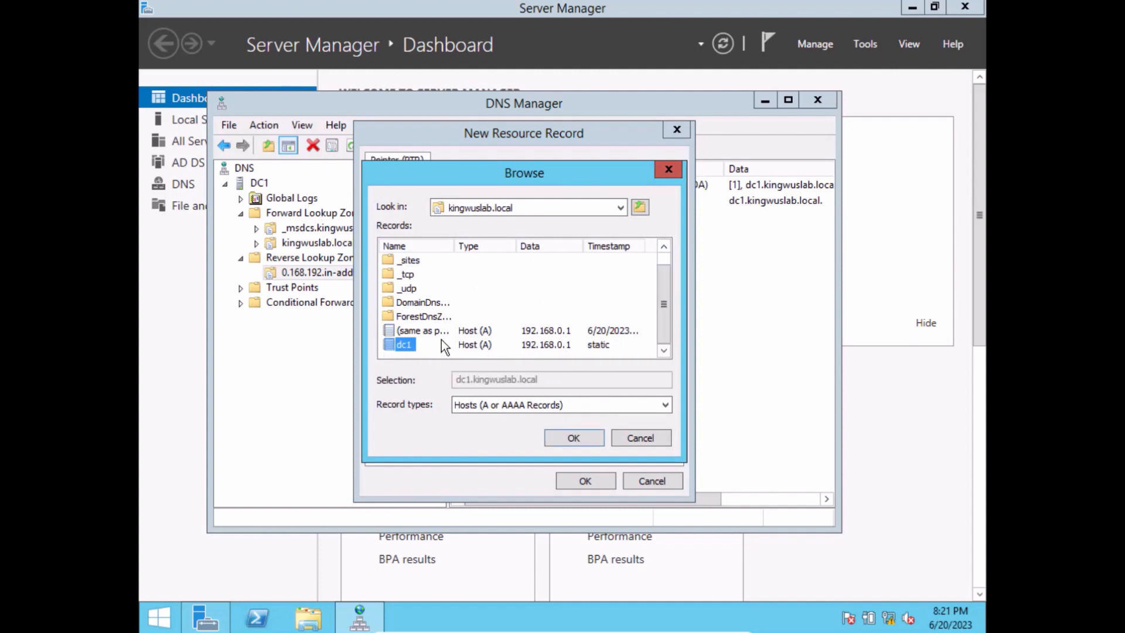
click(573, 439)
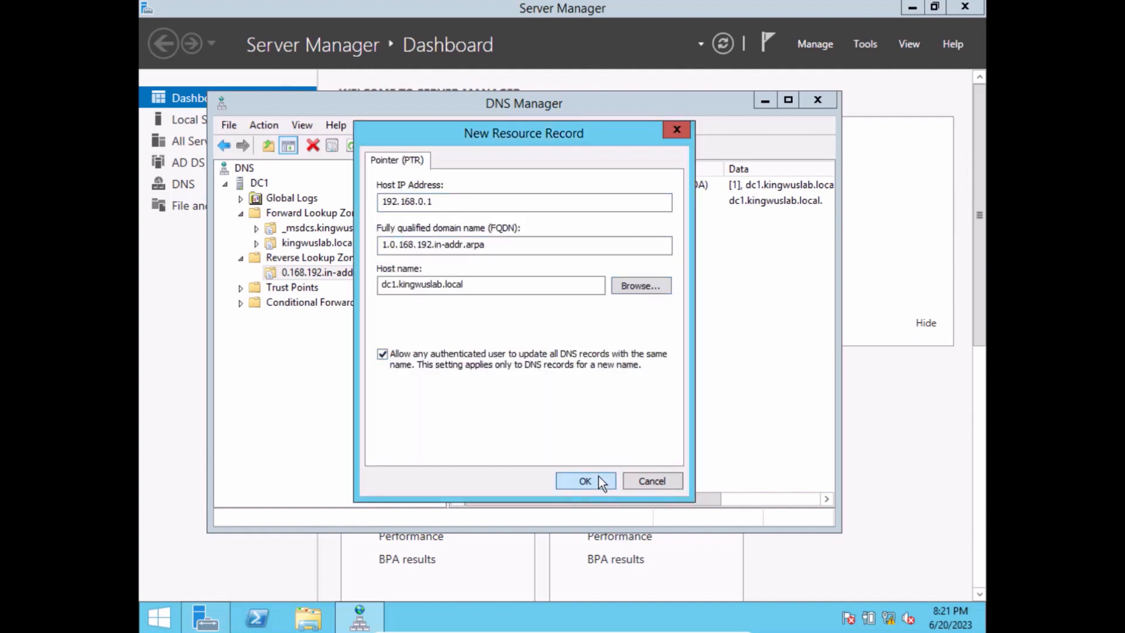
click(598, 477)
- Compare the new 192.168.0.1 pointer record with the host records in the kingwuslab.local forward lookup zone
click(492, 216)
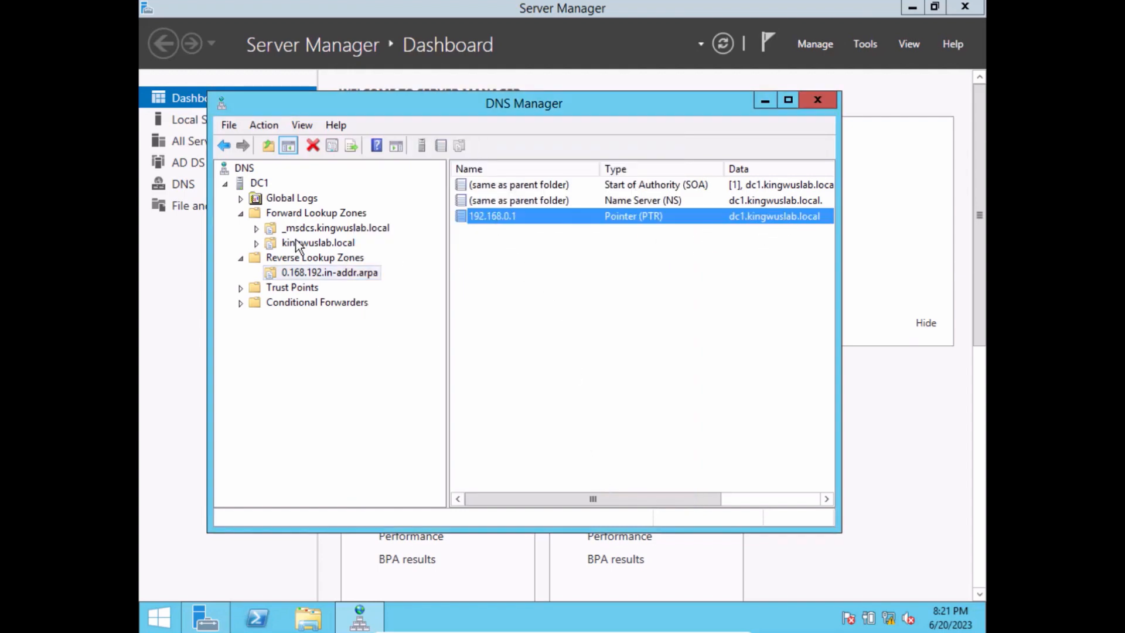
click(311, 244)
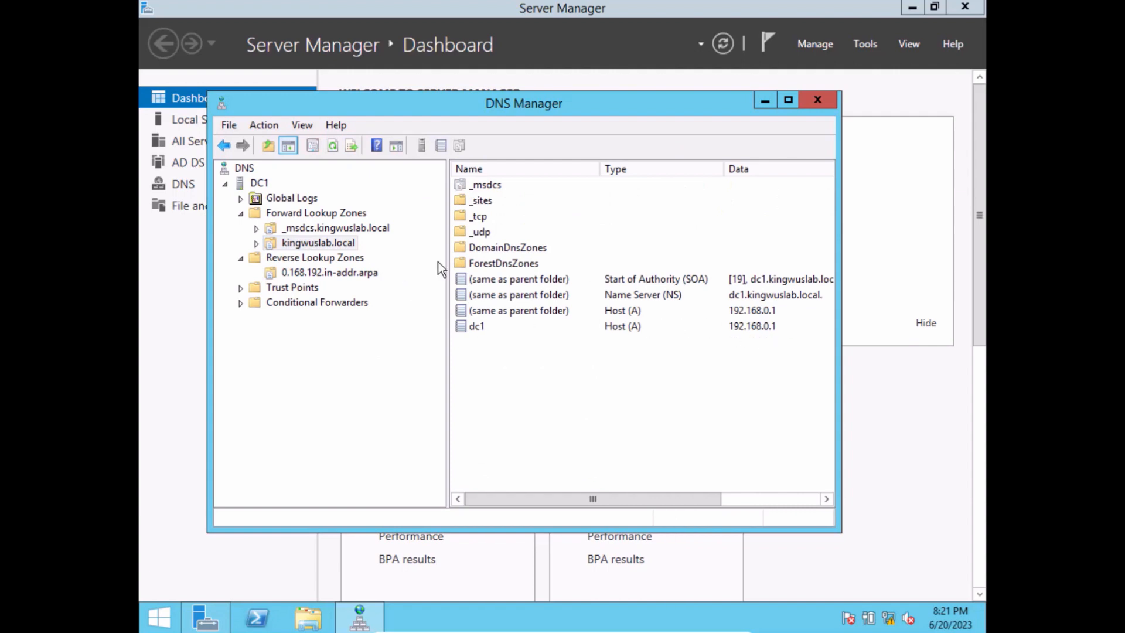
click(322, 273)
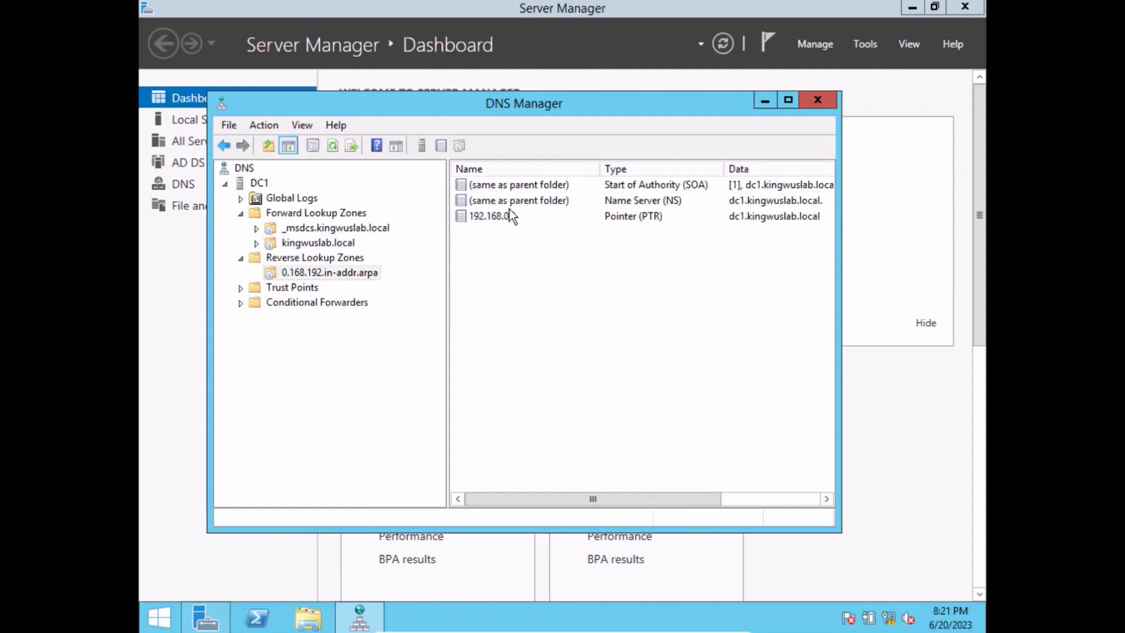
click(491, 221)
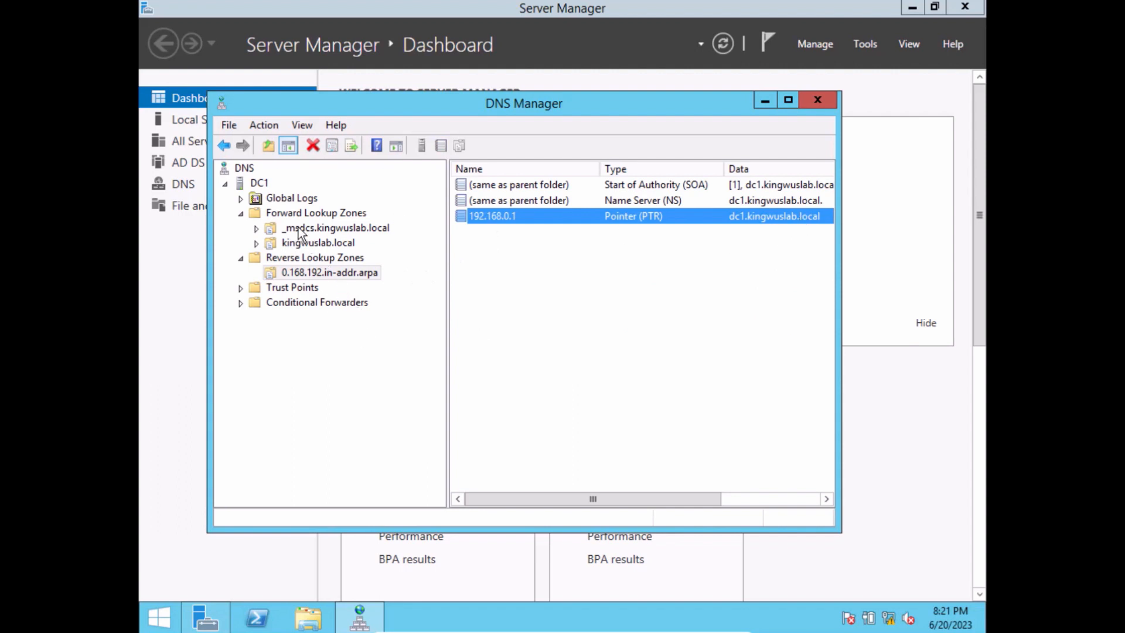
- Launch nslookup for the DC1 DNS server
click(259, 183)
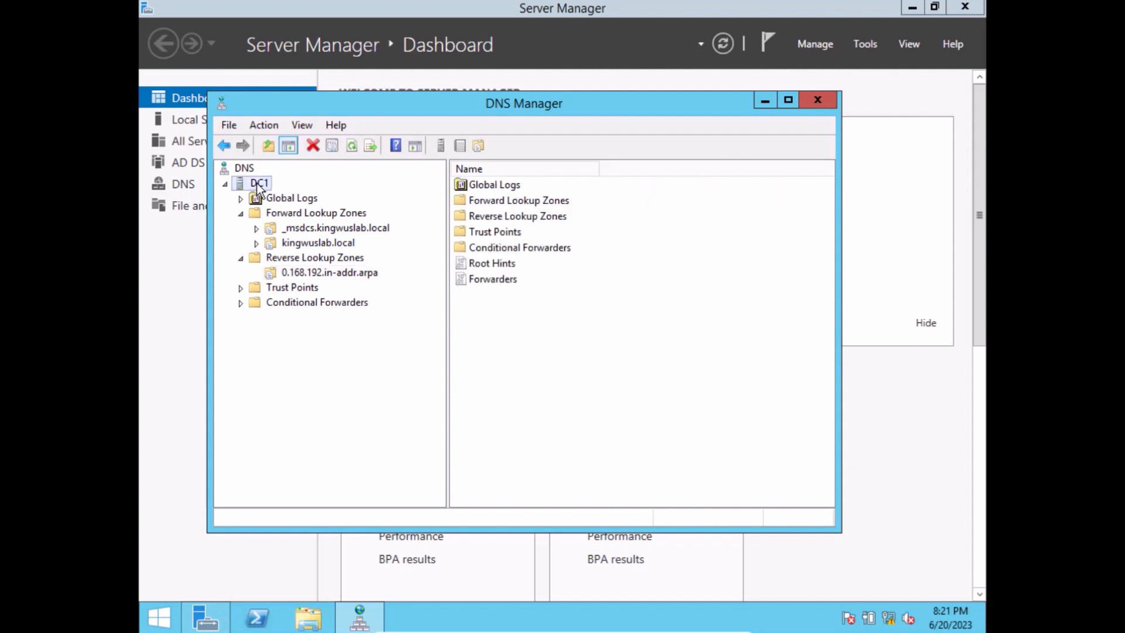
right_click(252, 184)
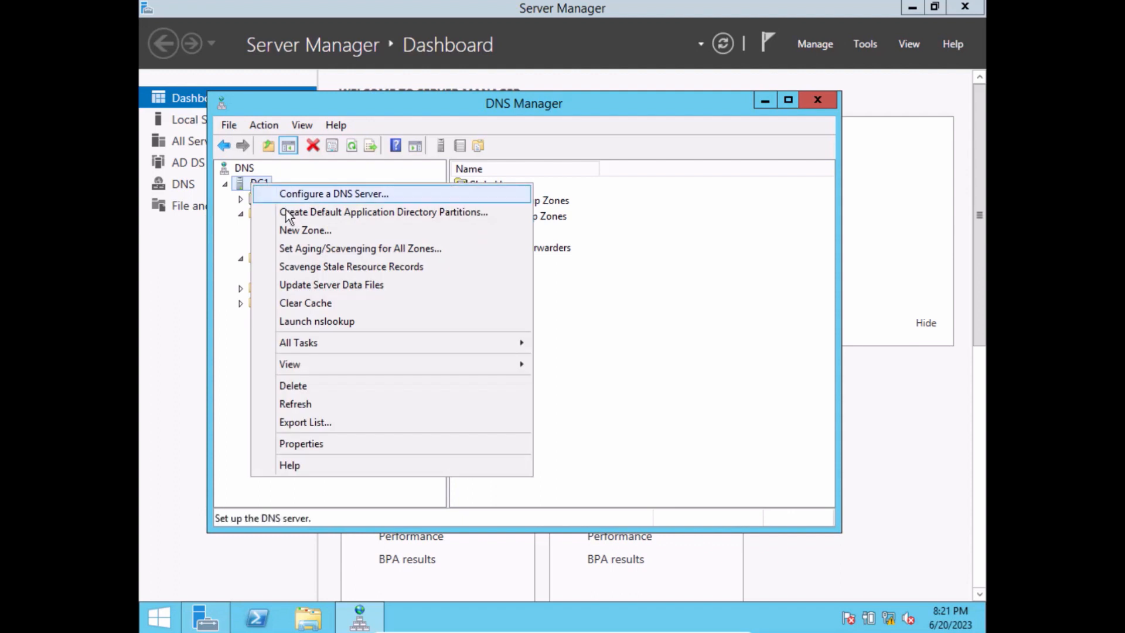
click(360, 326)
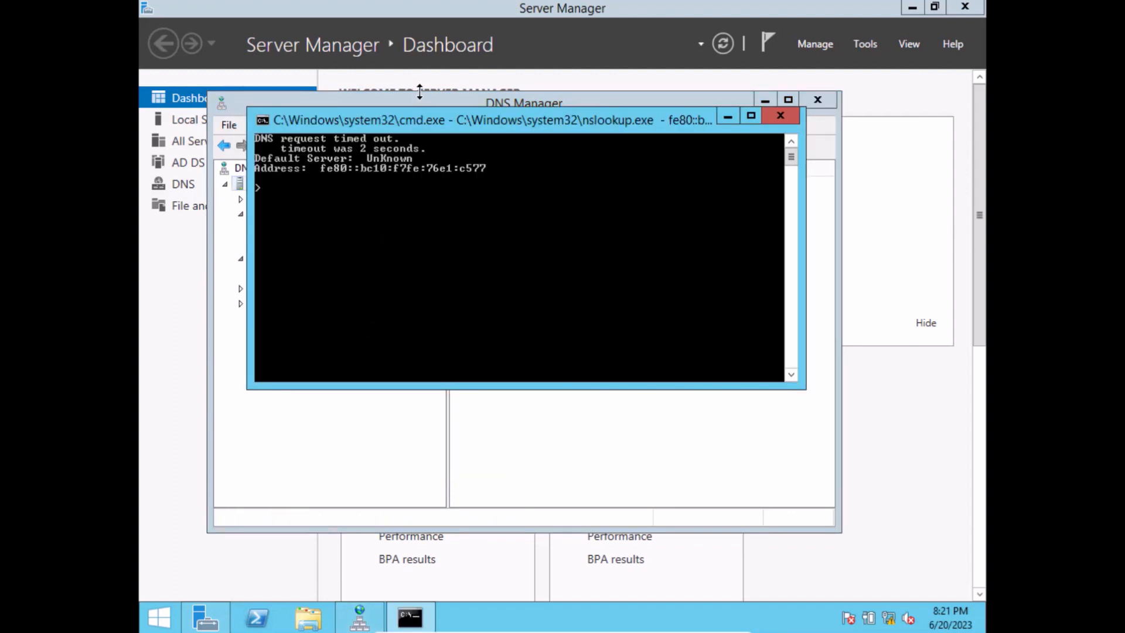
- Recheck the server's full computer name in its system properties and close those windows along with the nslookup session
click(308, 617)
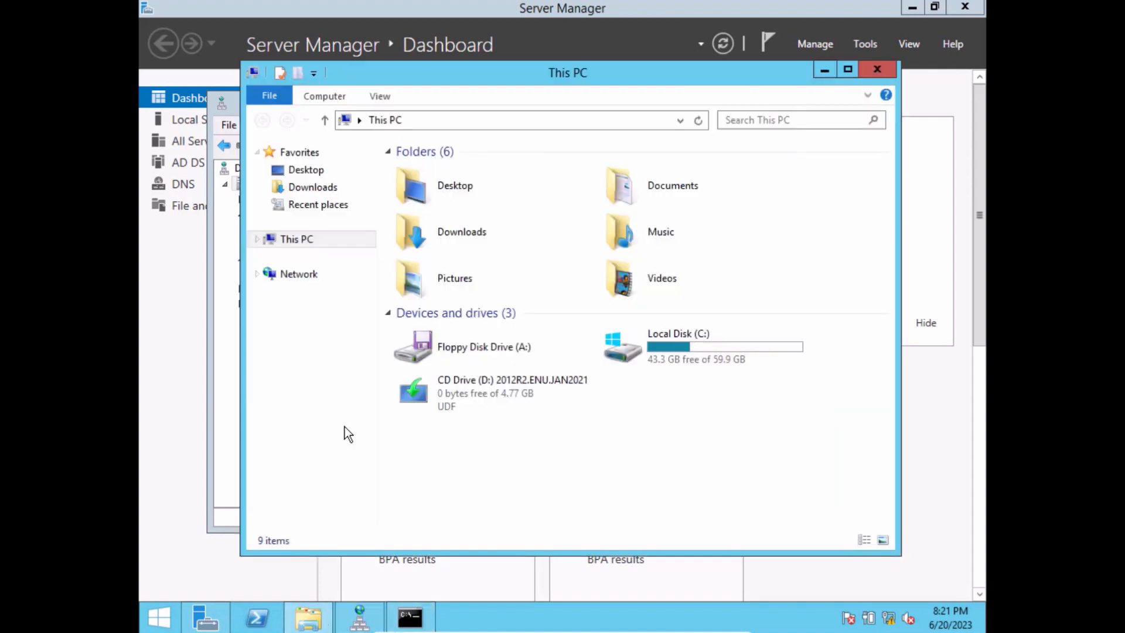
right_click(304, 240)
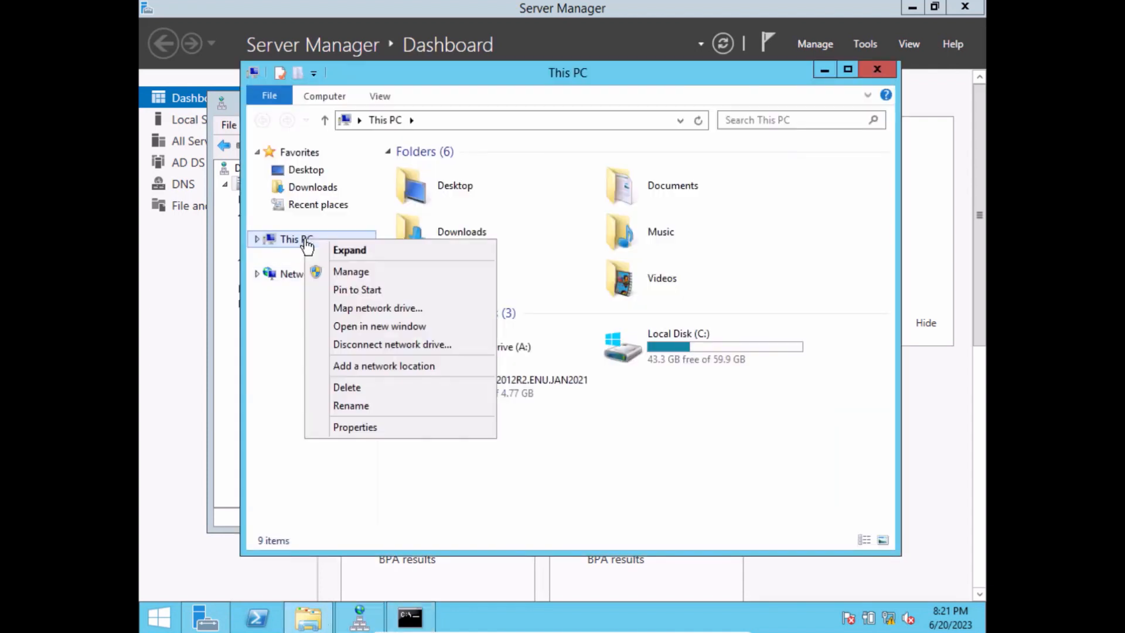
click(353, 429)
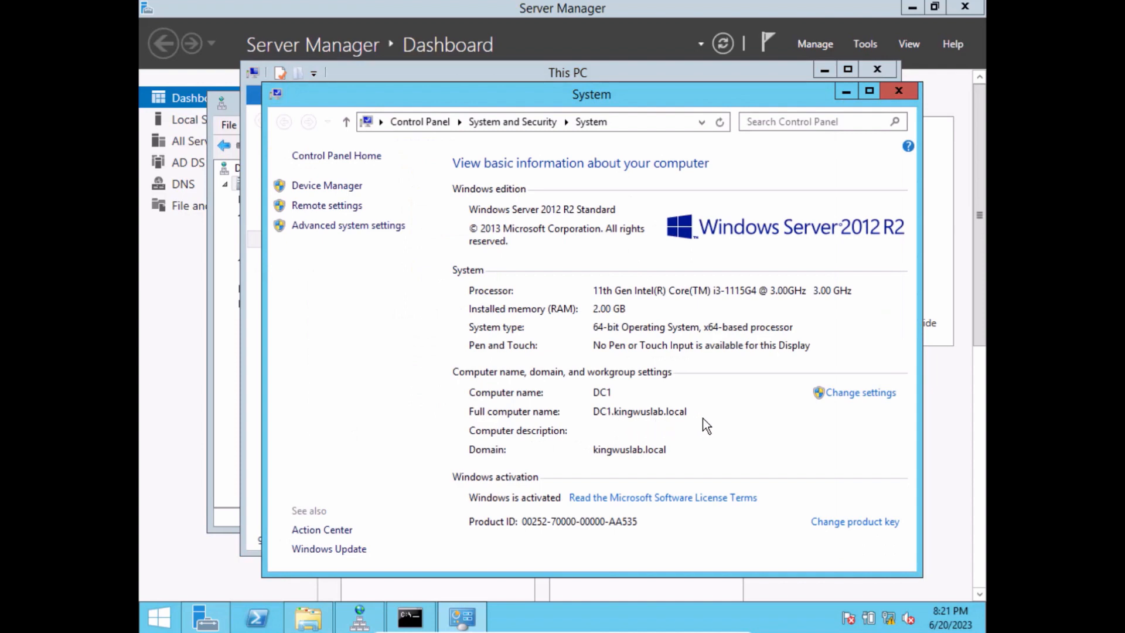
click(896, 90)
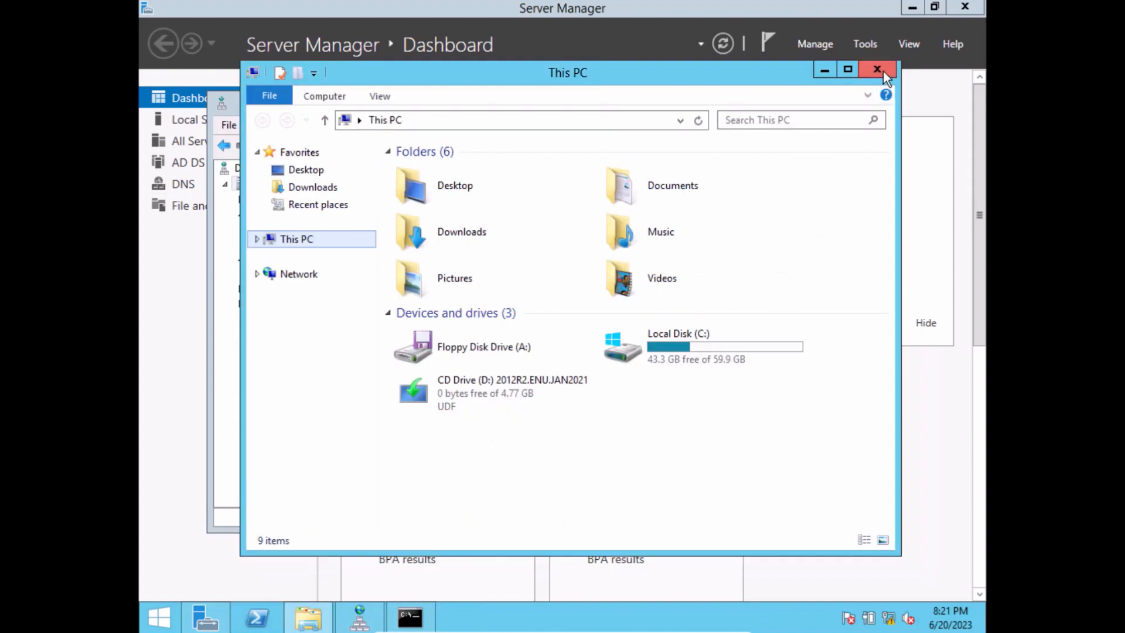
click(882, 69)
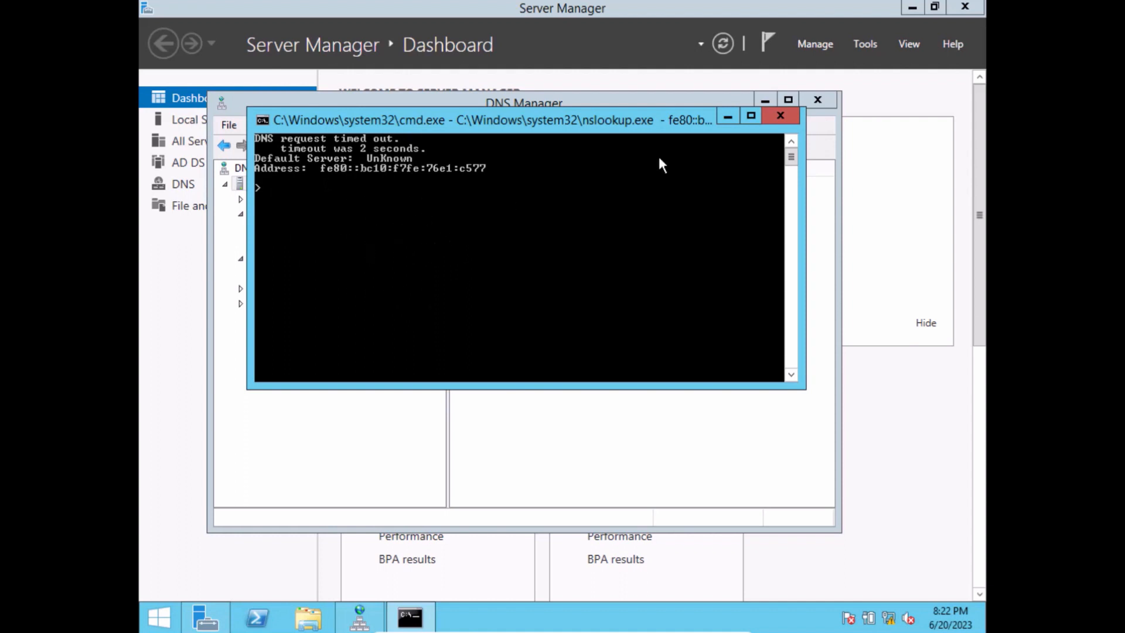
click(776, 117)
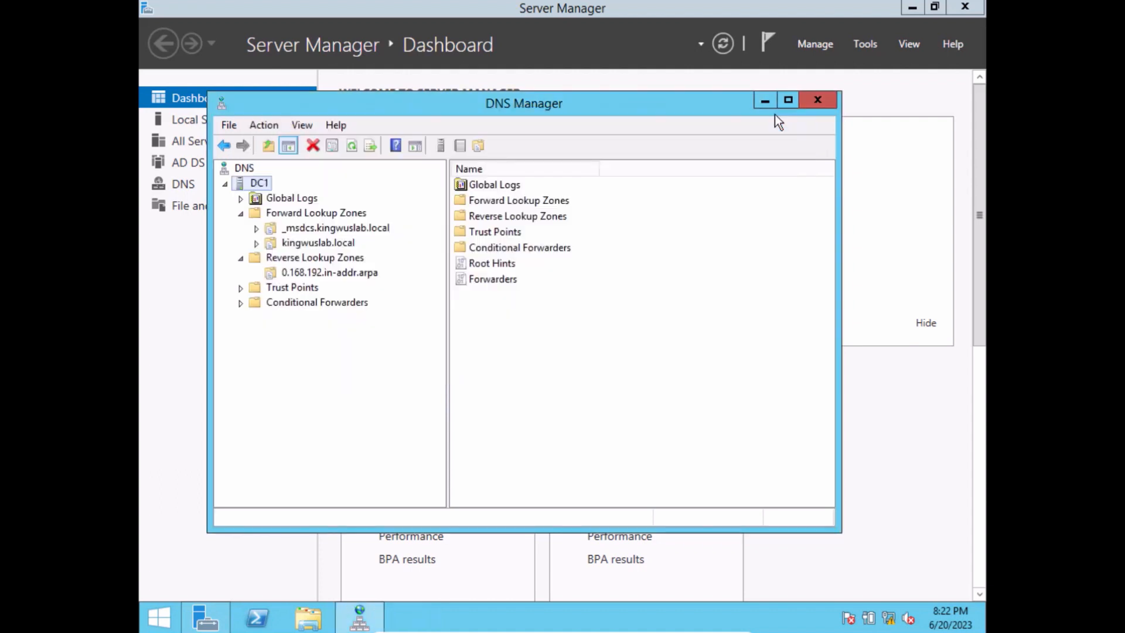
- Restrict the DC1 DNS server to listen only on 192.168.0.1, excluding its IPv6 address, and apply the change
right_click(259, 185)
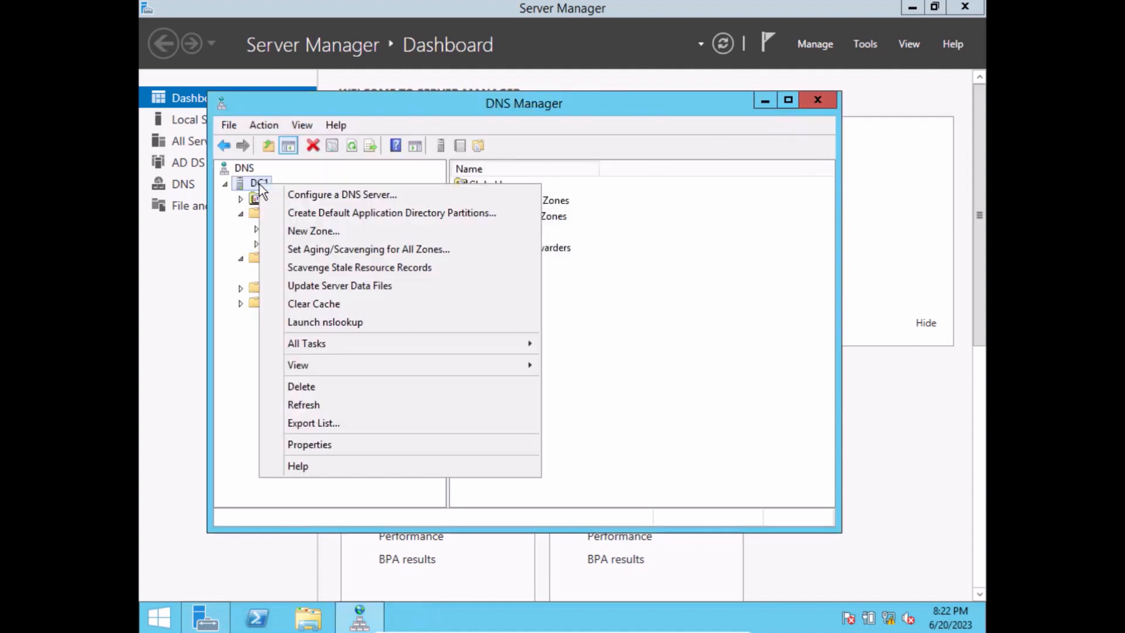
click(341, 448)
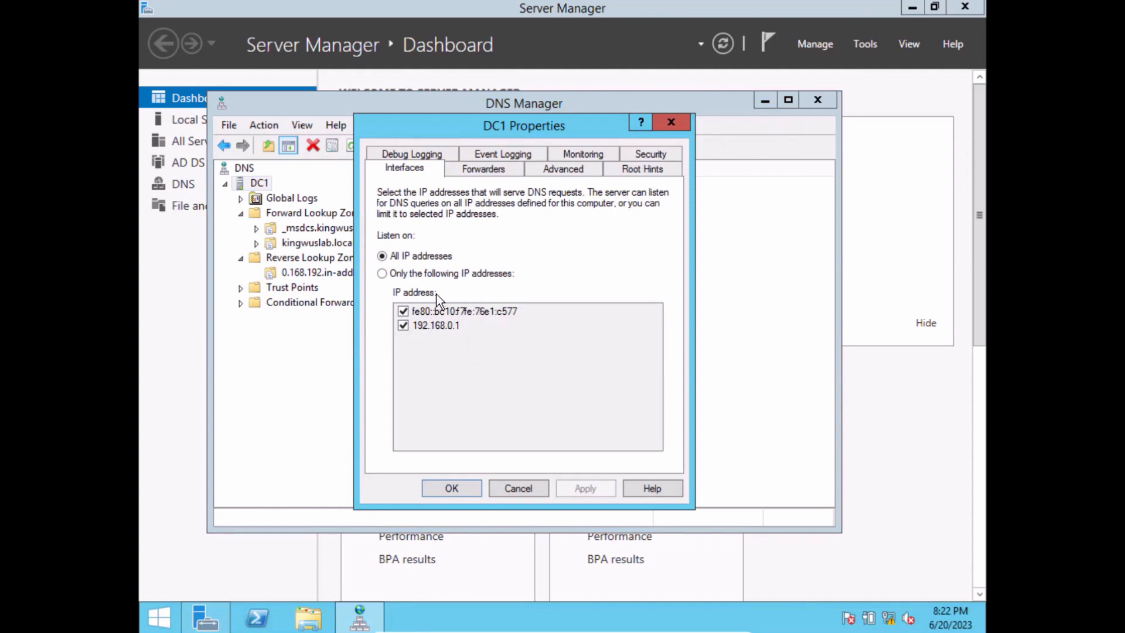
click(413, 274)
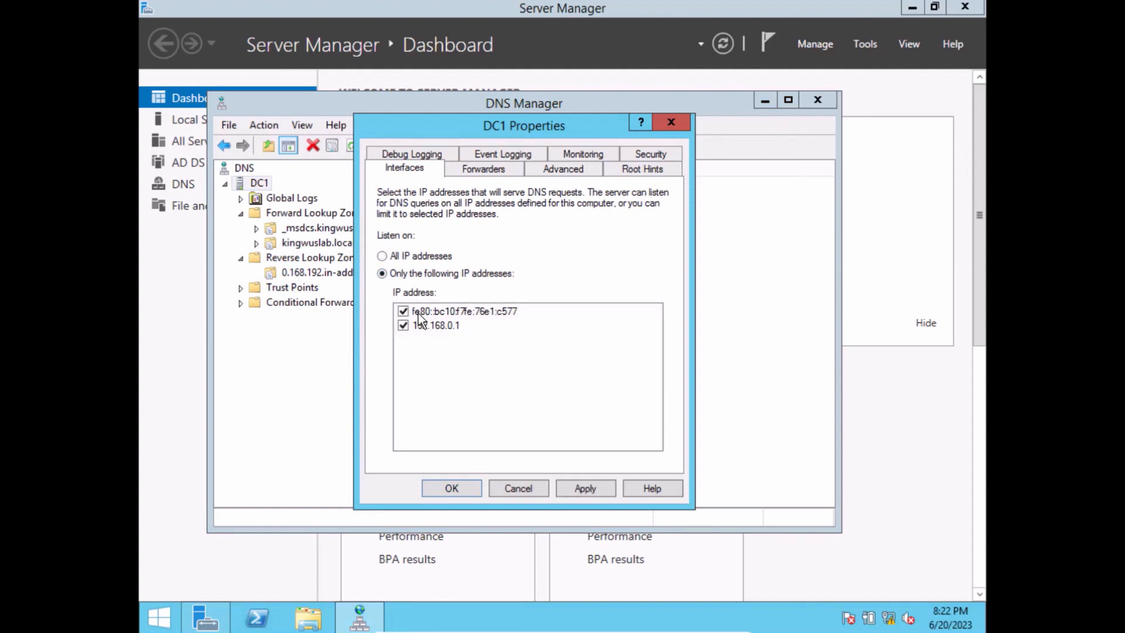
click(419, 313)
click(402, 311)
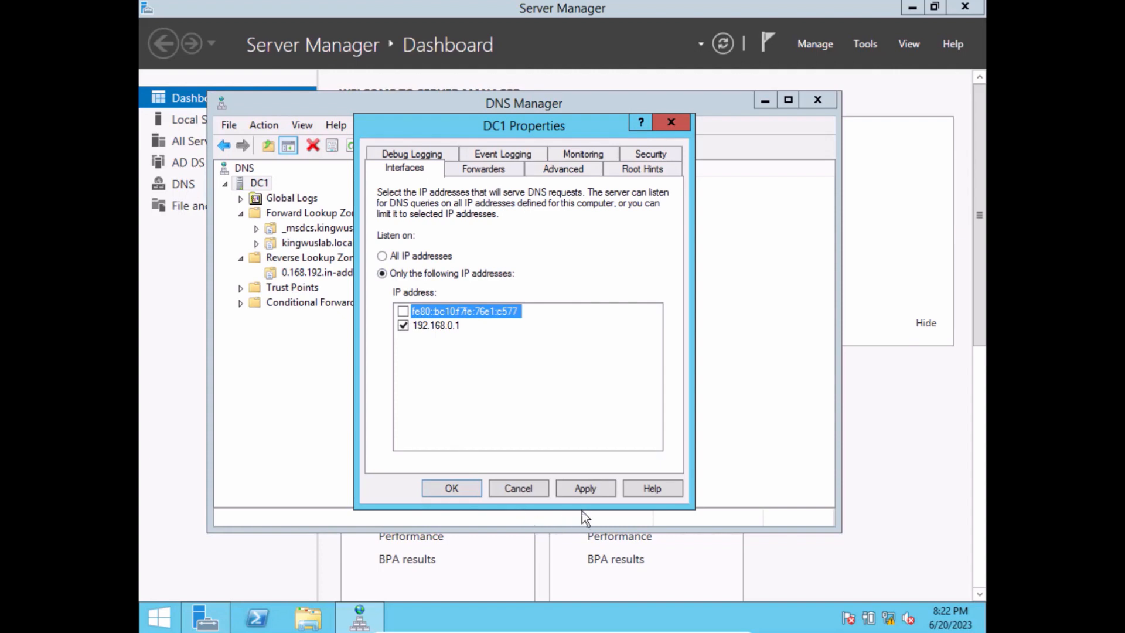
click(584, 488)
click(472, 490)
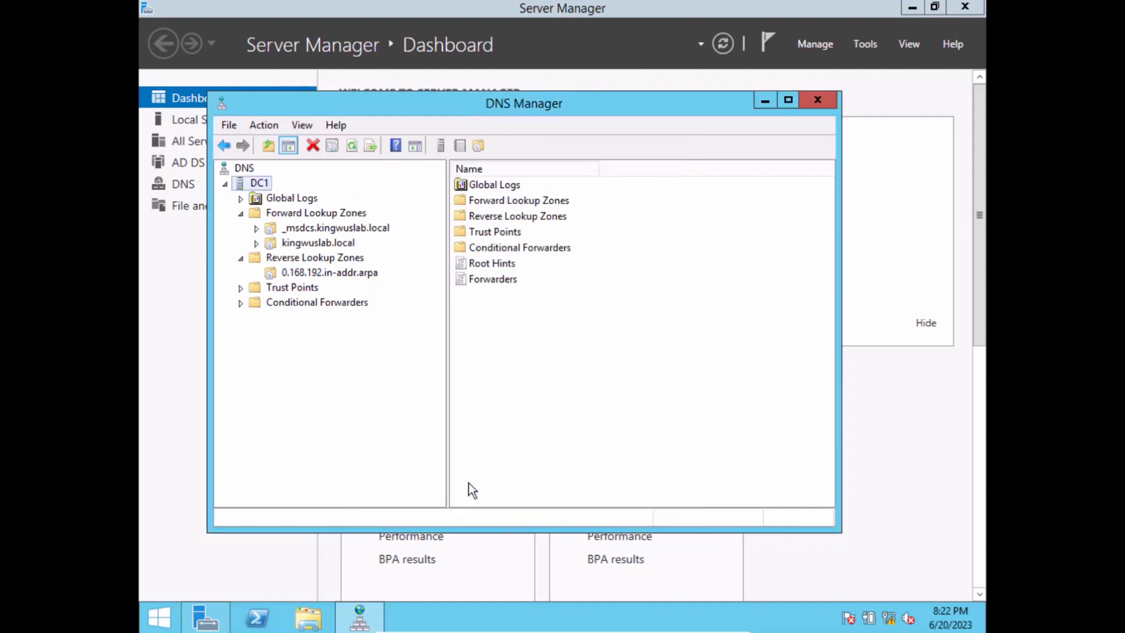
- Test the DNS server by launching nslookup for DC1 and running nslookup again from the same command prompt
right_click(260, 185)
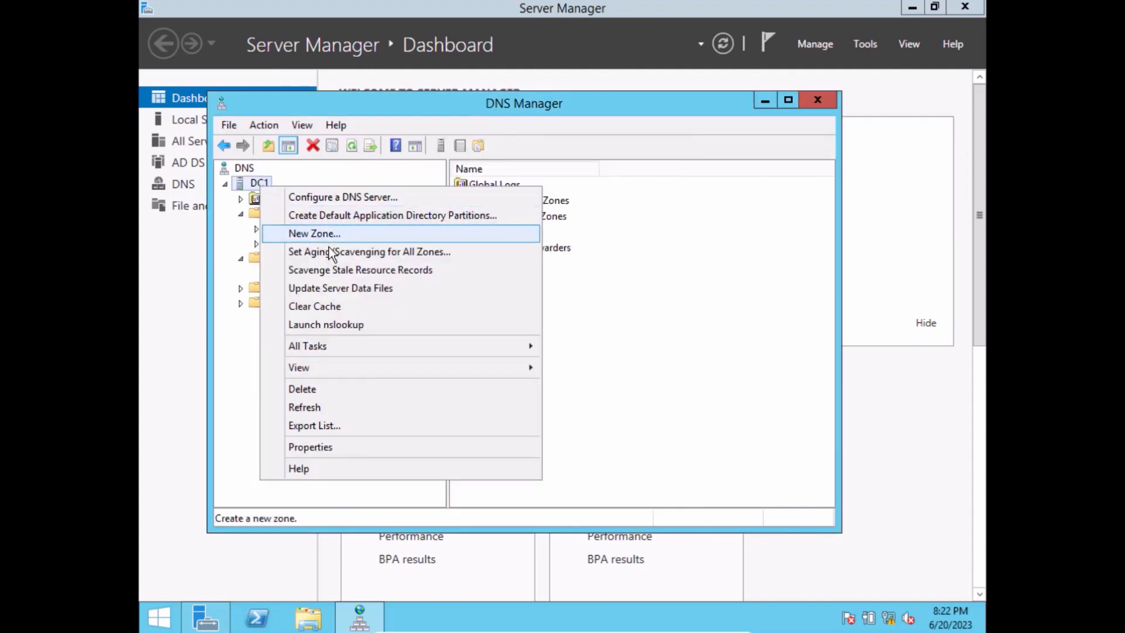
click(340, 323)
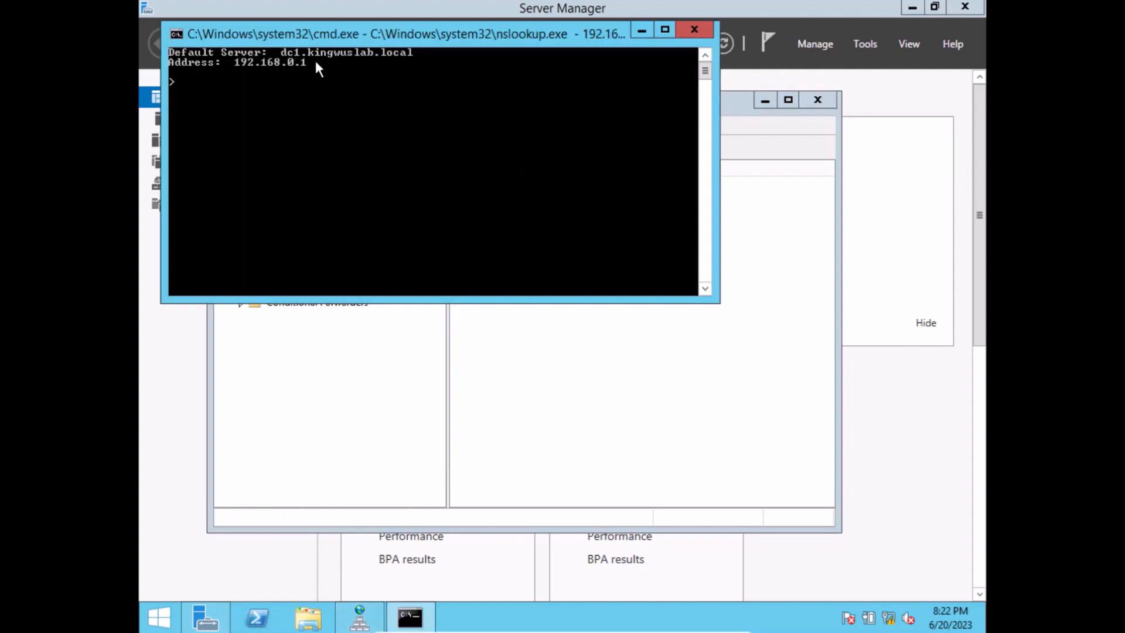
drag(309, 34, 394, 199)
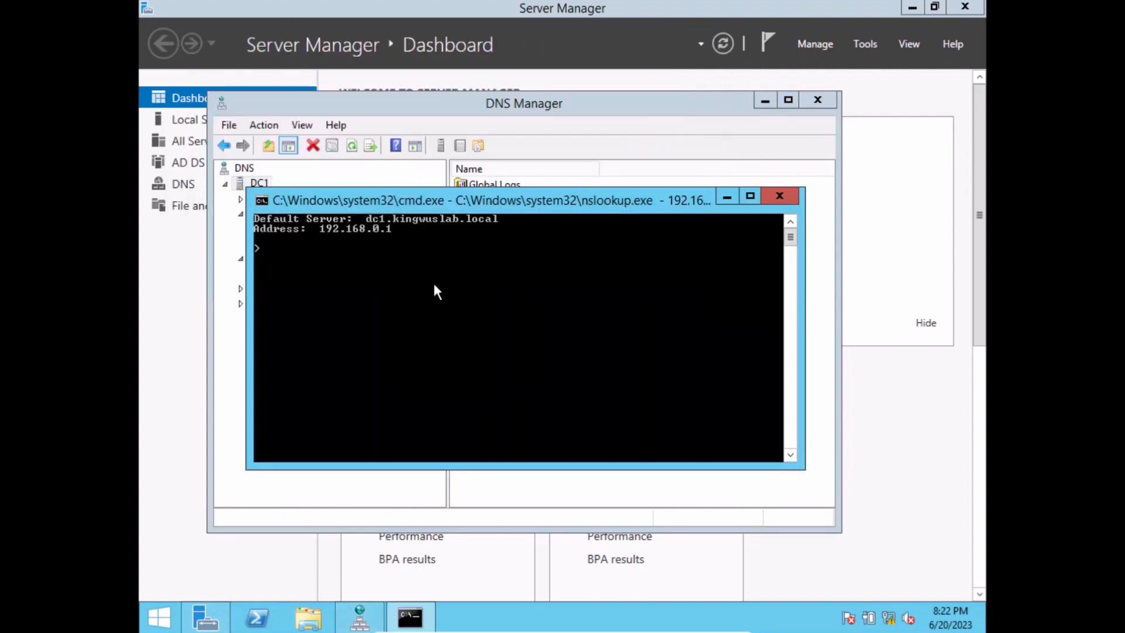
key(ctrl+c)
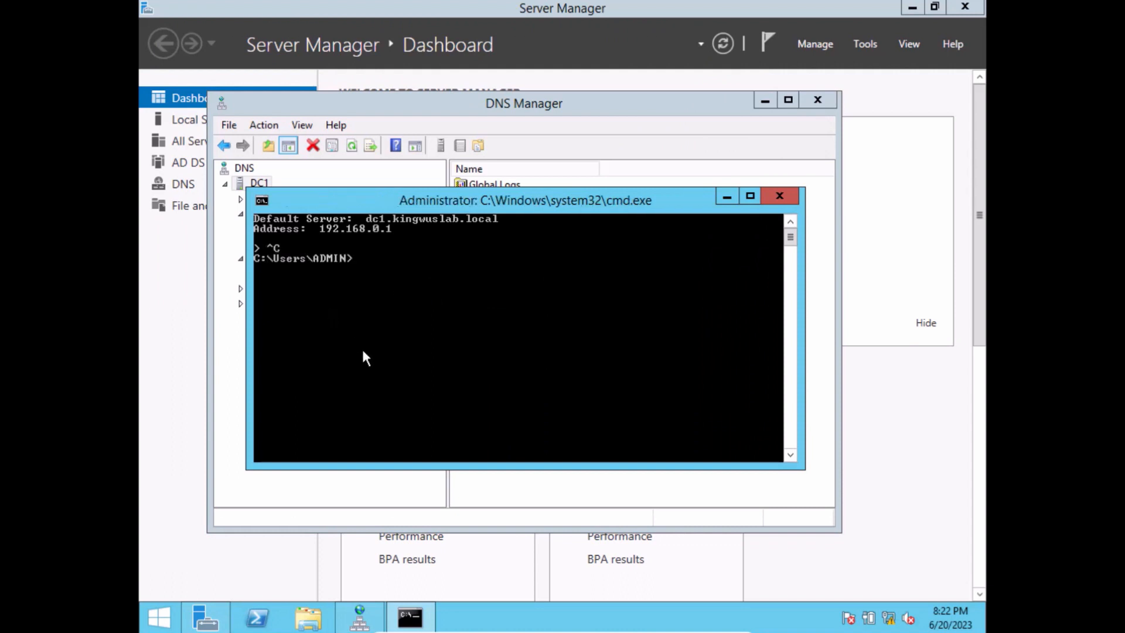
text(nslookup)
key(Return)
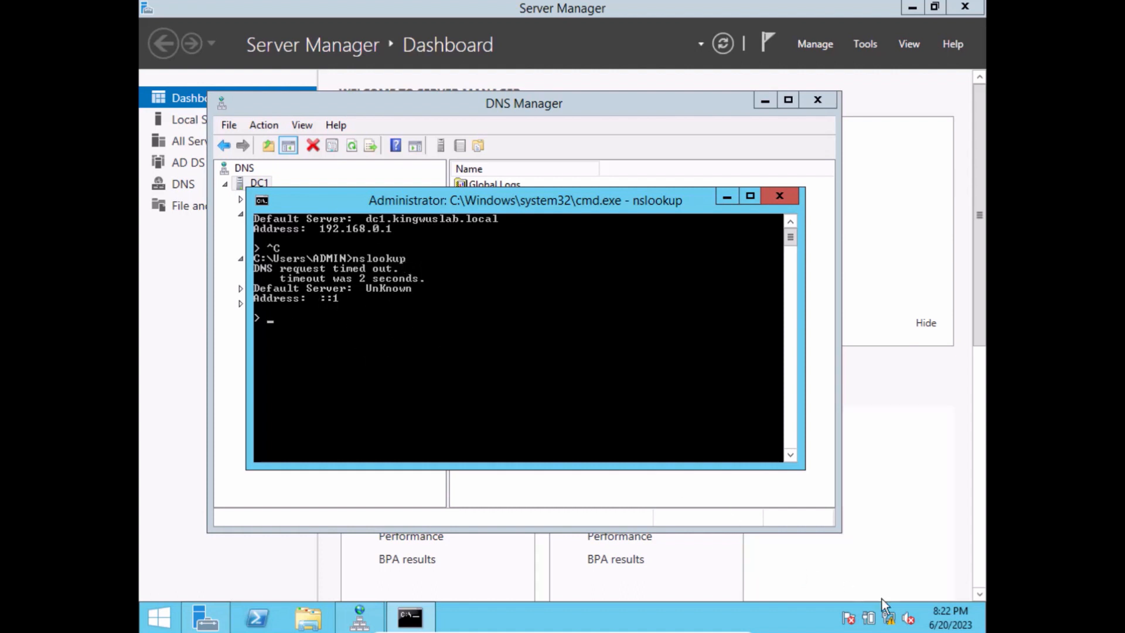
- Disable Internet Protocol Version 6 (TCP/IPv6) in the Ethernet adapter's properties
right_click(889, 617)
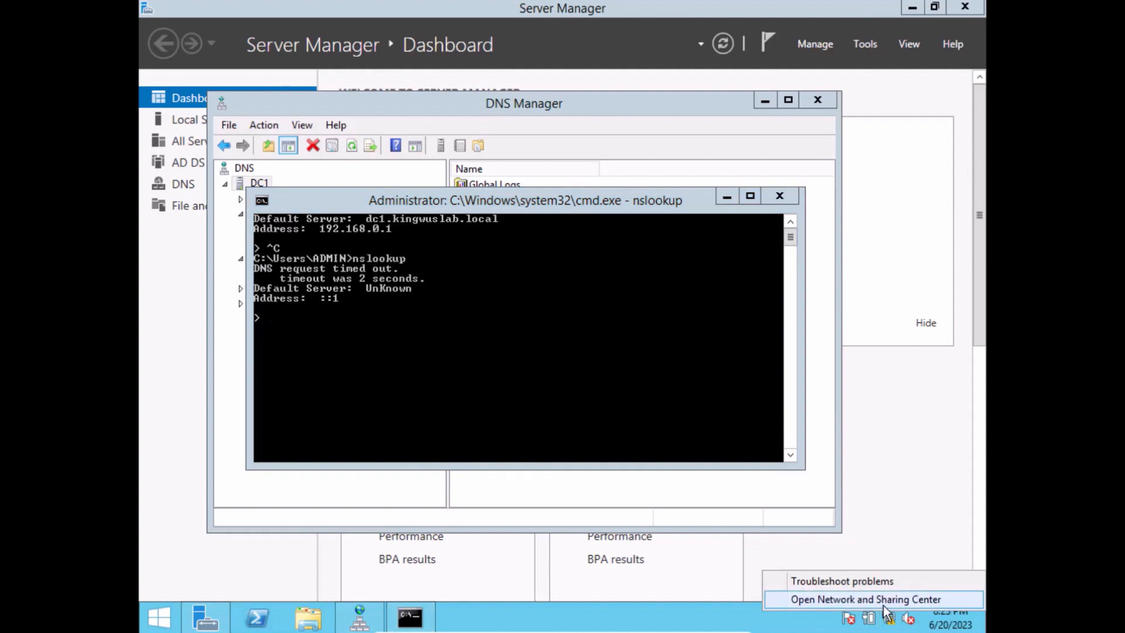
click(866, 599)
click(346, 165)
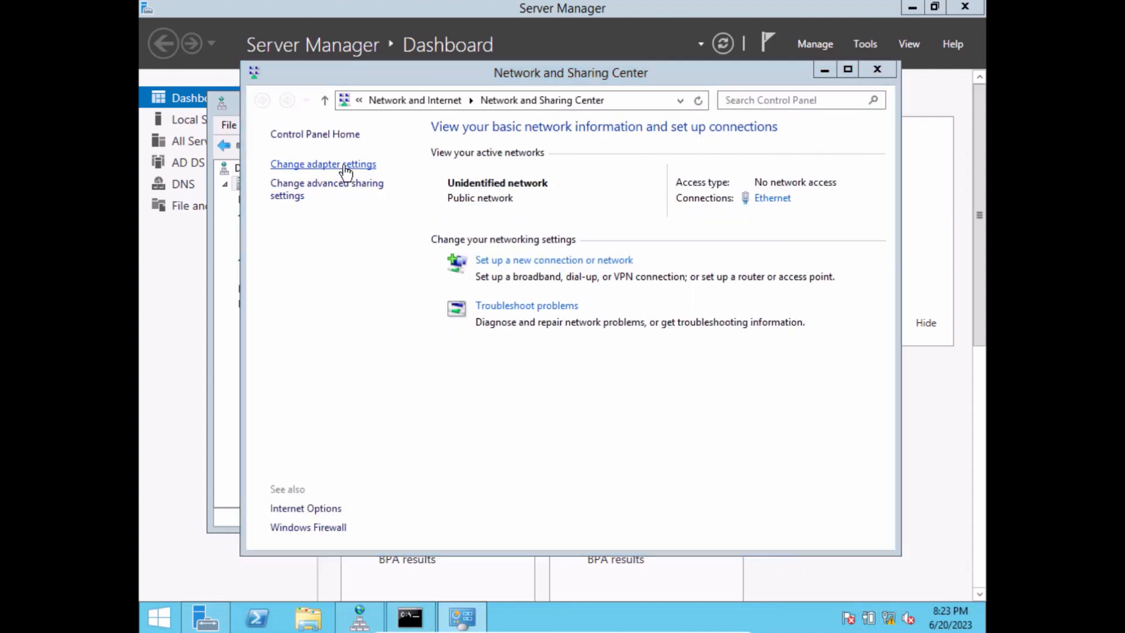
click(354, 188)
double_click(353, 188)
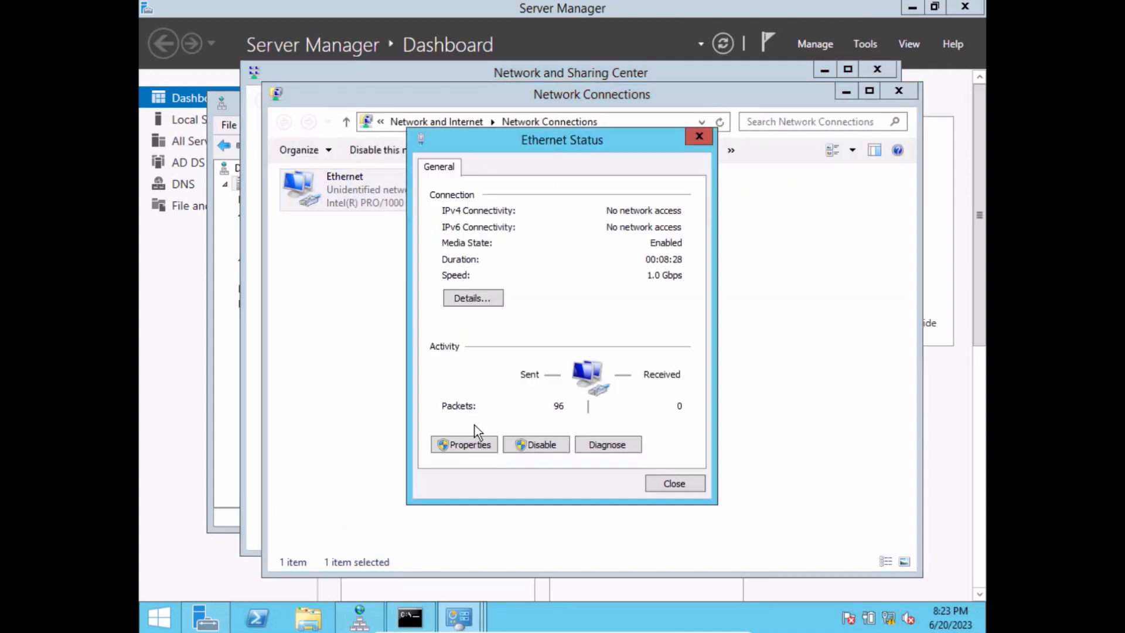
click(476, 443)
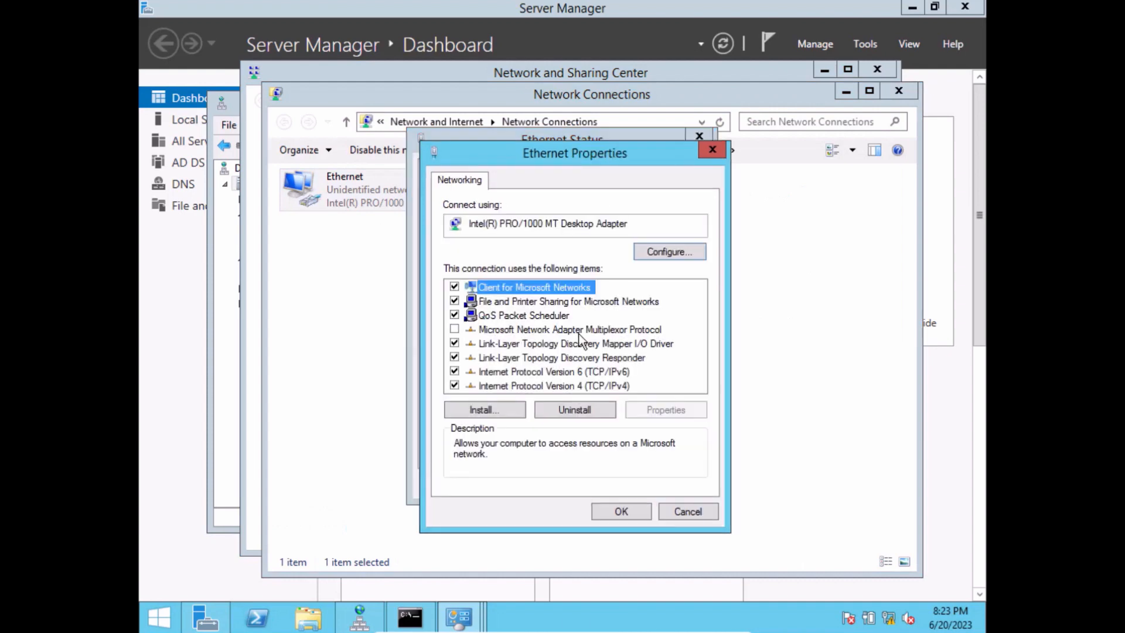
click(454, 371)
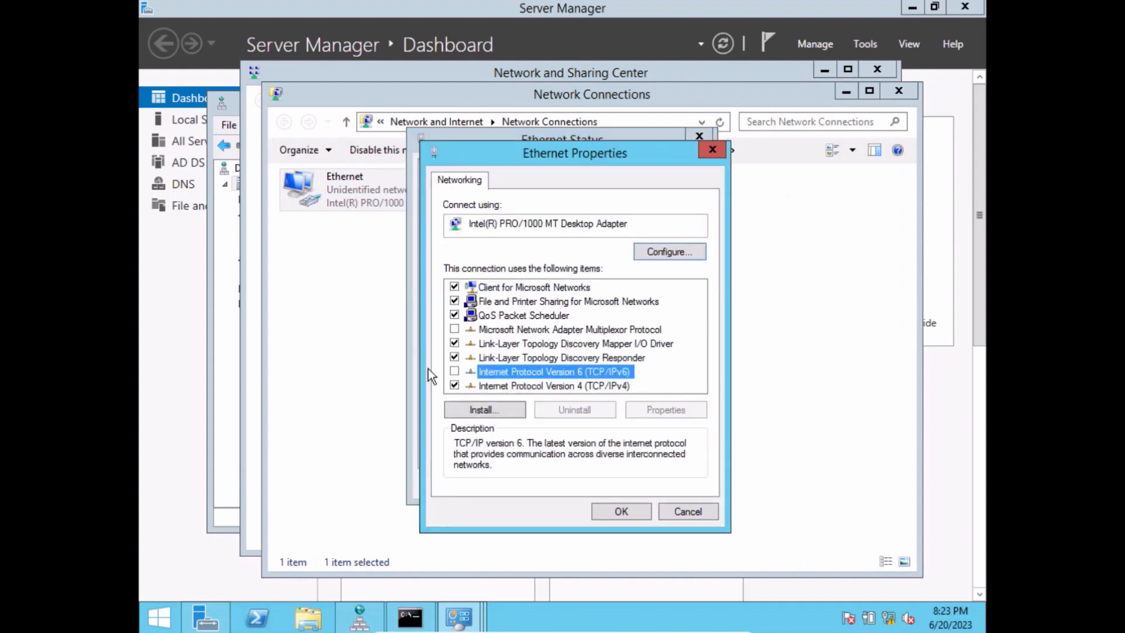
- Set the Ethernet adapter's preferred IPv4 DNS server to 192.168.0.1 and save the adapter properties
double_click(572, 389)
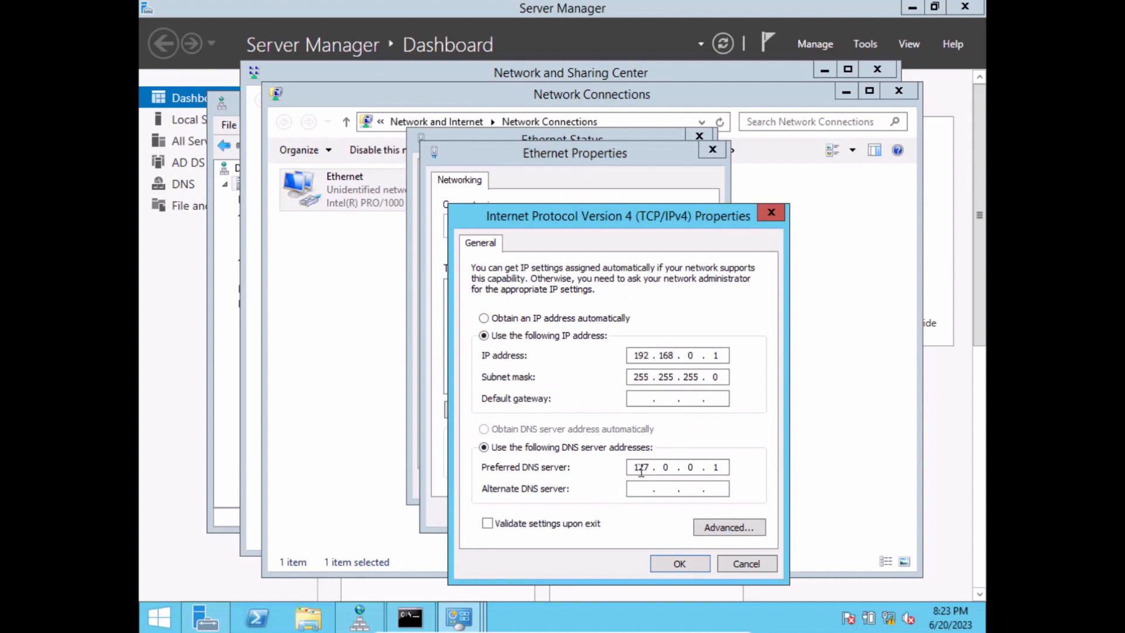
click(720, 466)
key(BackSpace)
key(BackSpace)
key(BackSpace)
key(BackSpace)
key(BackSpace)
key(BackSpace)
text(192 . 168 . 0 . 1)
click(684, 564)
click(612, 511)
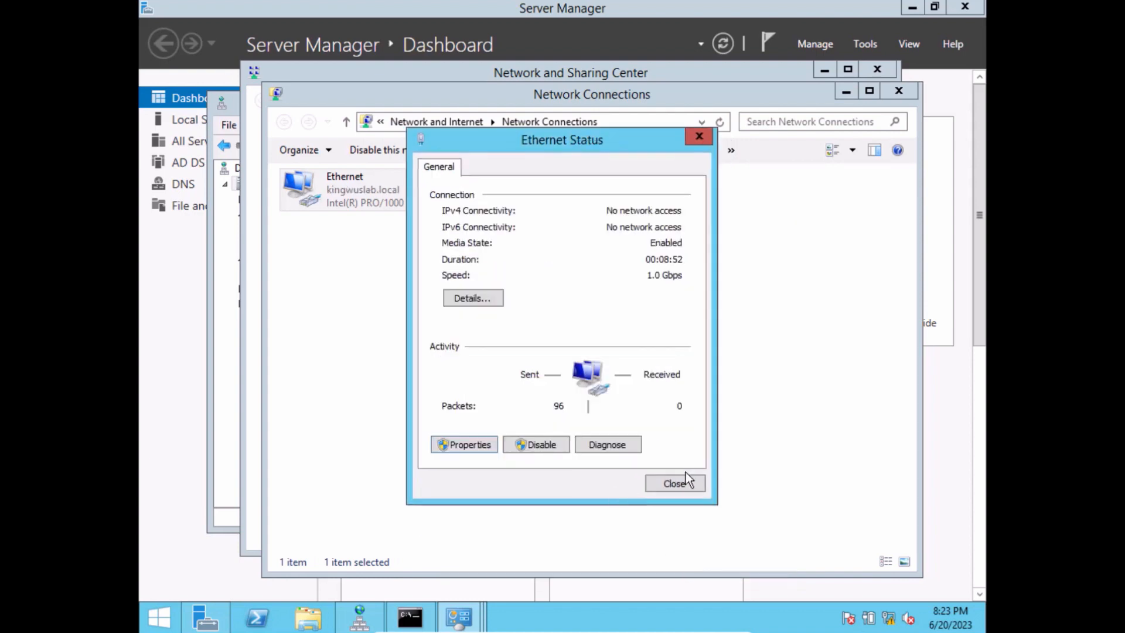
- Review the Ethernet connection's IPv4 address and DNS server details, and close the network windows
click(477, 301)
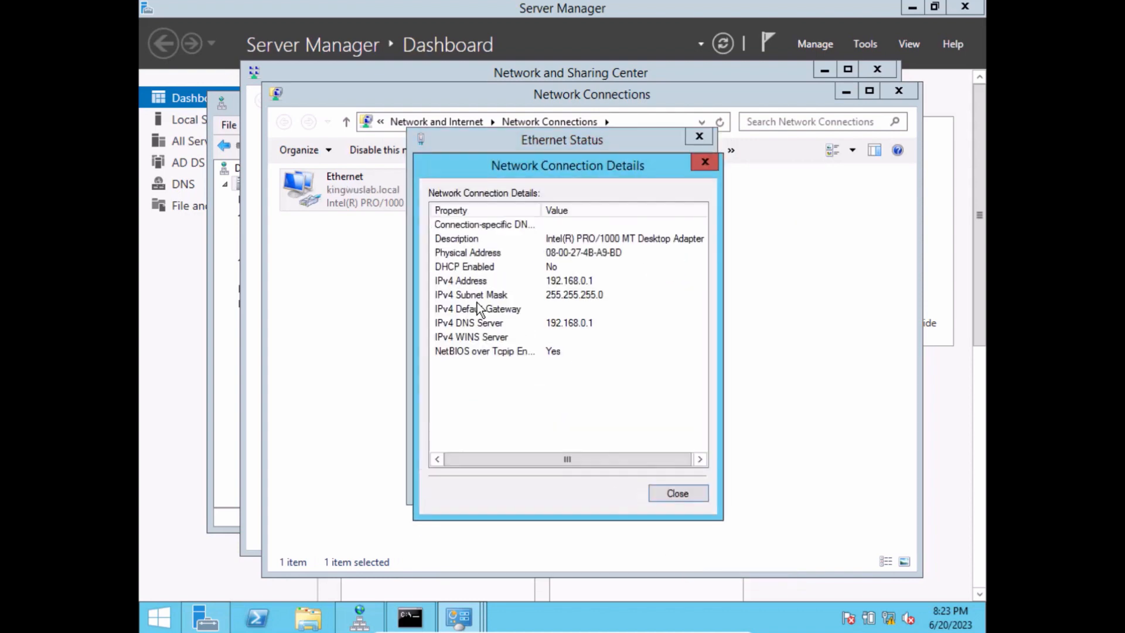
click(663, 493)
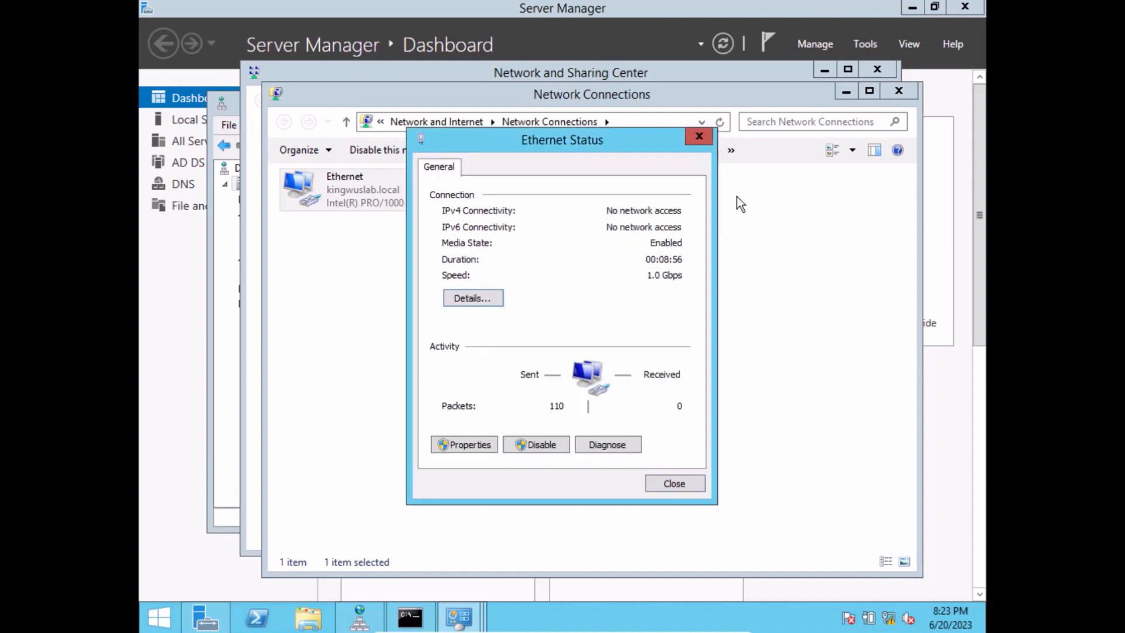
click(695, 483)
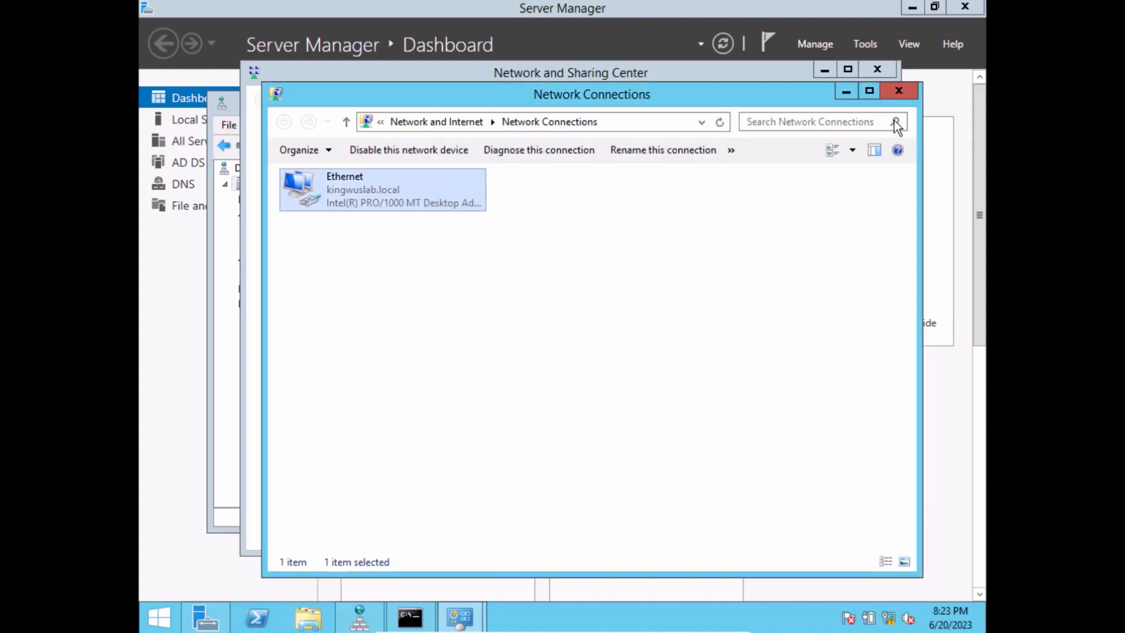
click(897, 92)
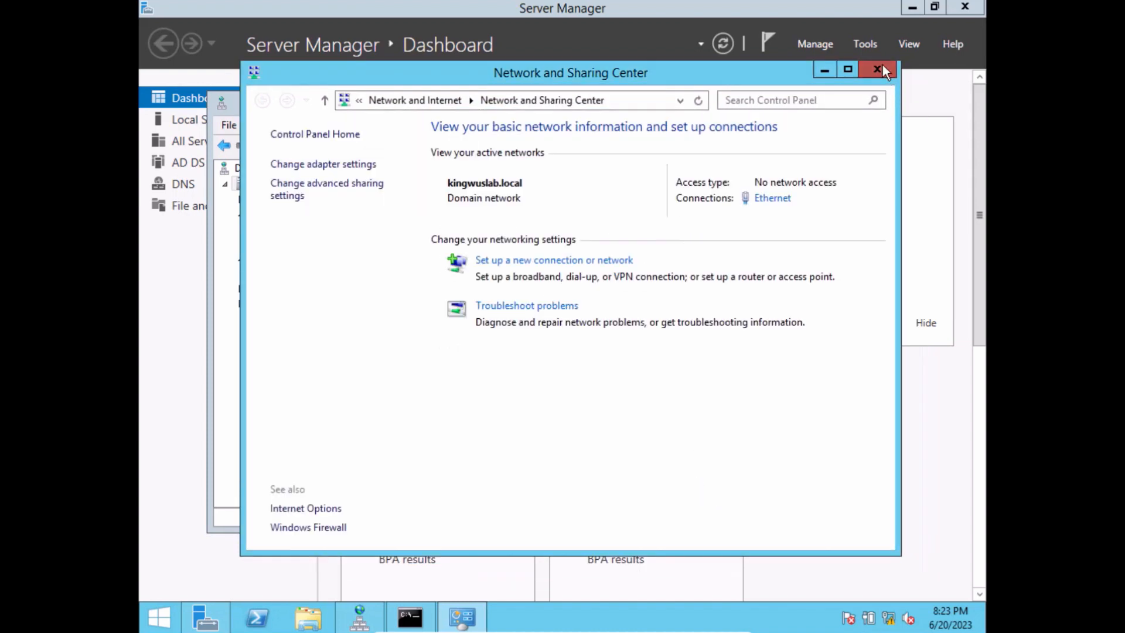
click(883, 69)
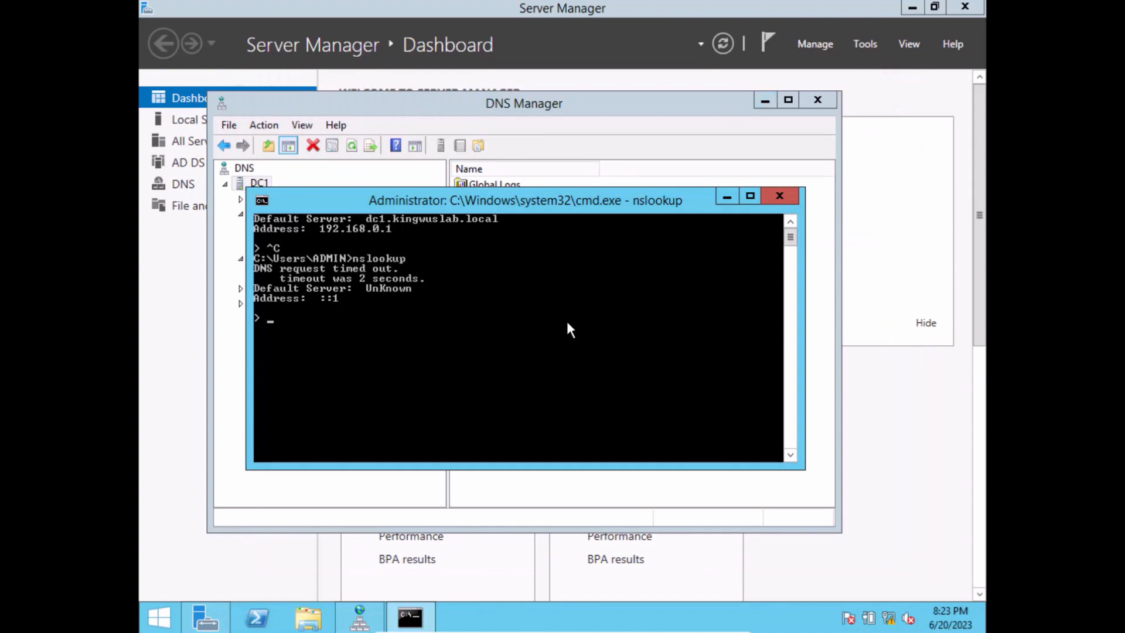
- Rerun nslookup to check the default DNS server, and close the command prompt and DNS Manager
key(ctrl+c)
key(Up)
key(Return)
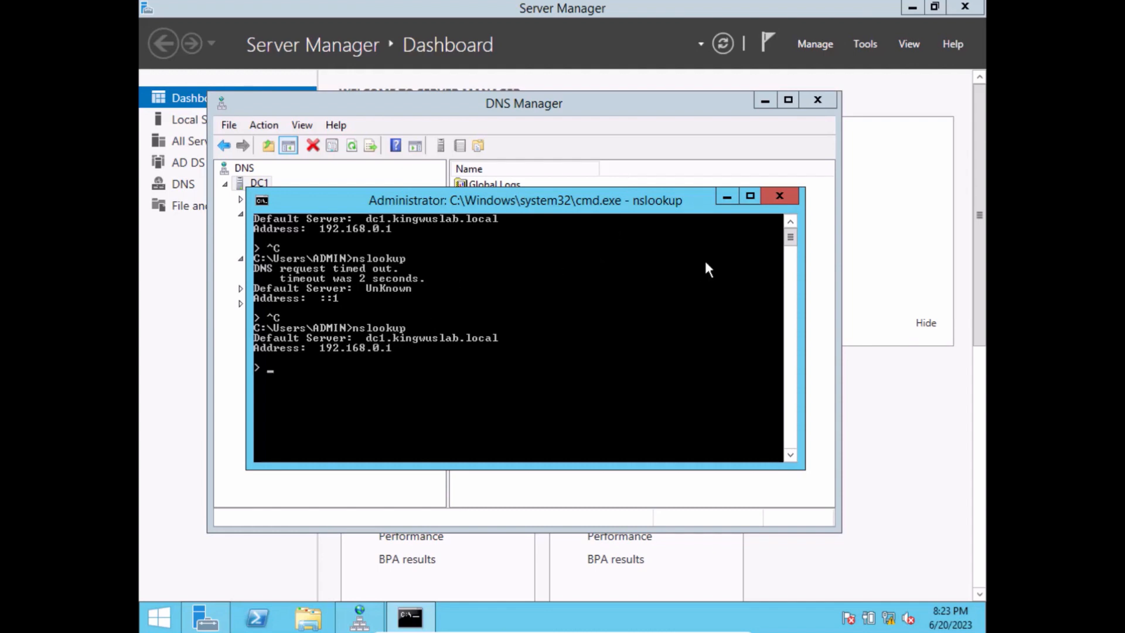
click(777, 195)
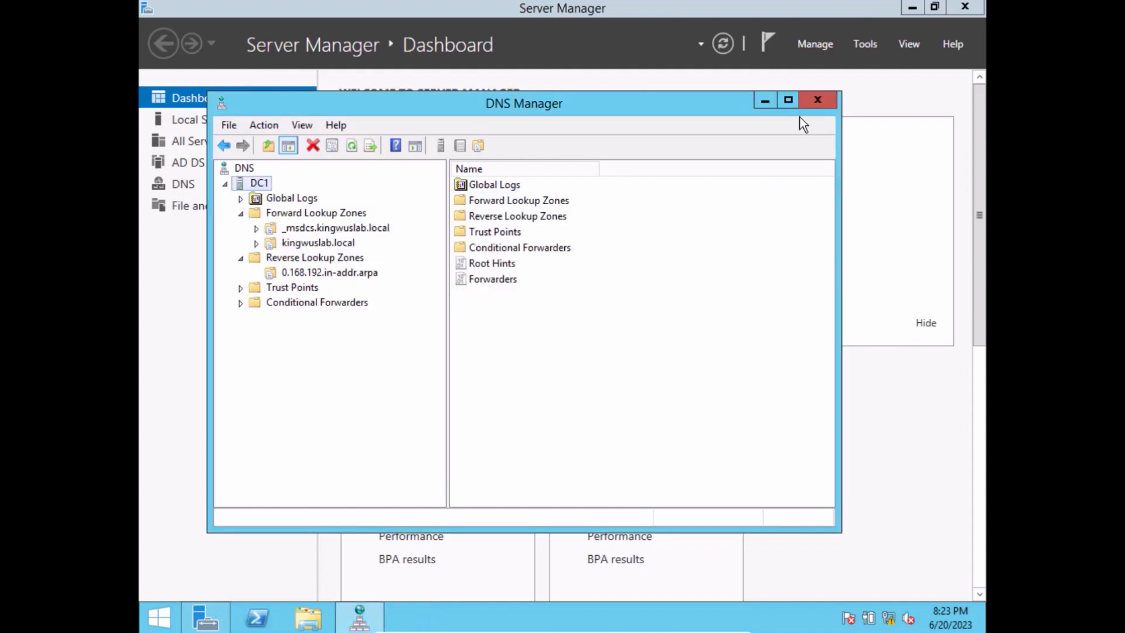
click(816, 101)
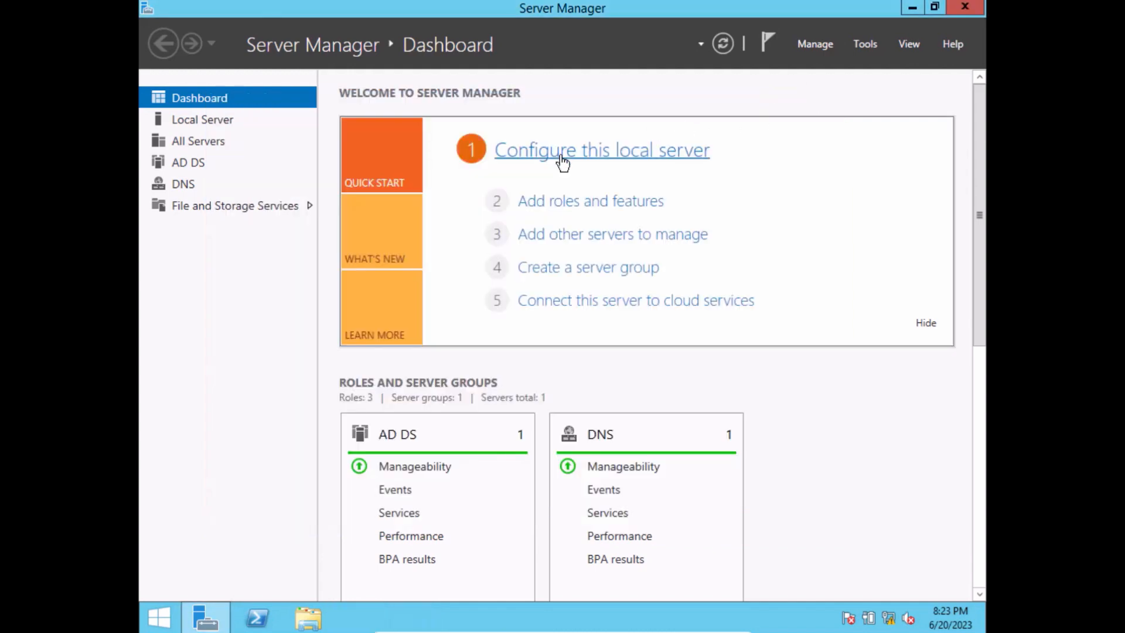